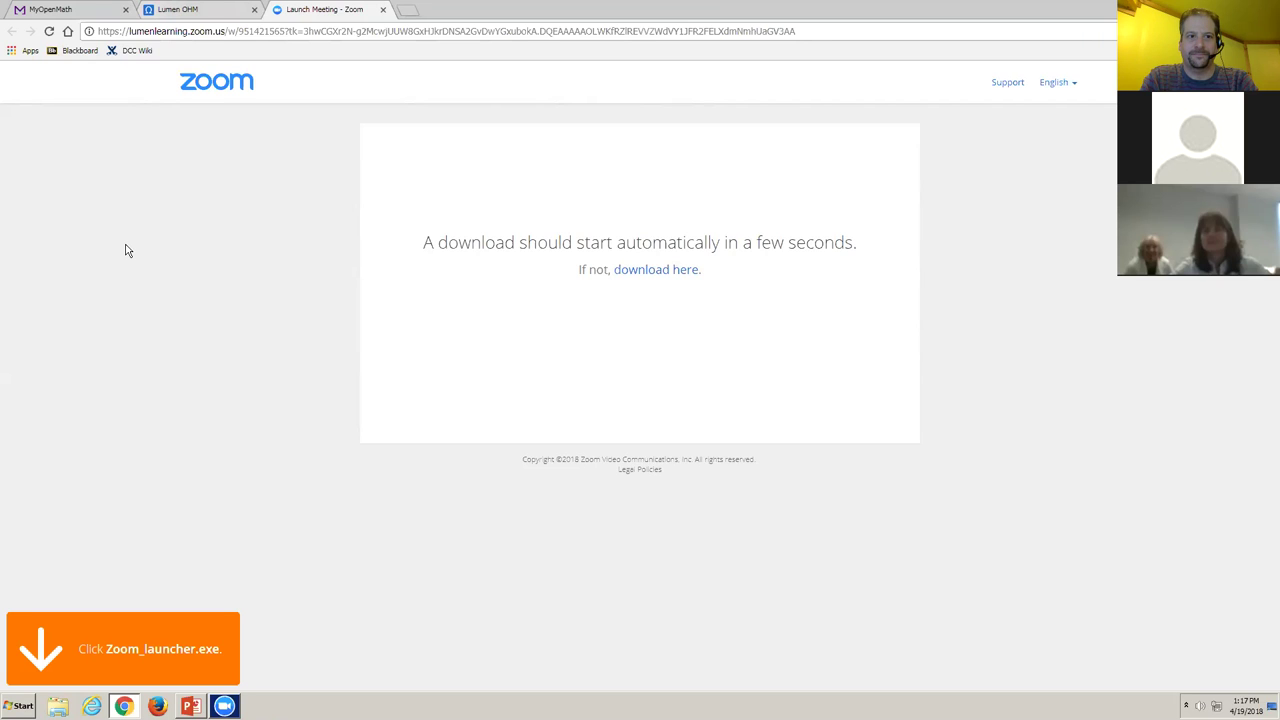
- Switch to Lumen OHM and open the A MAT092 Spring 2018 (section 030) course
key(ctrl+shift+Tab)
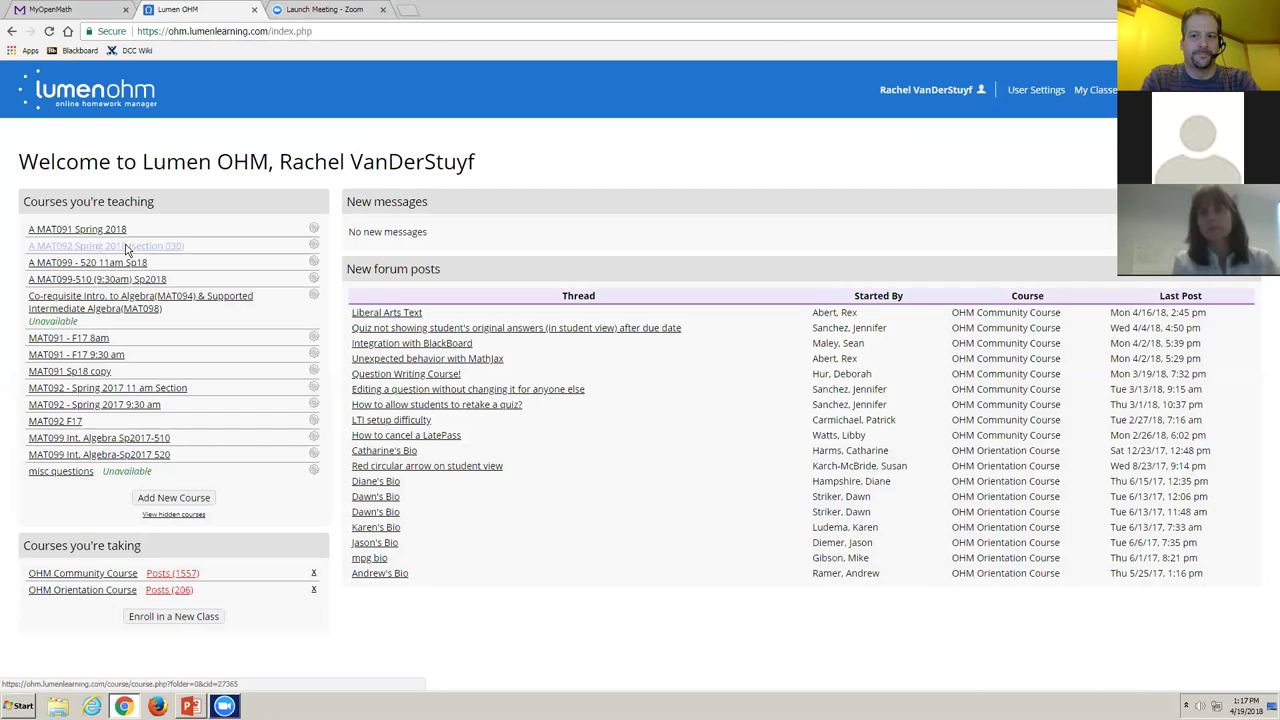
click(127, 249)
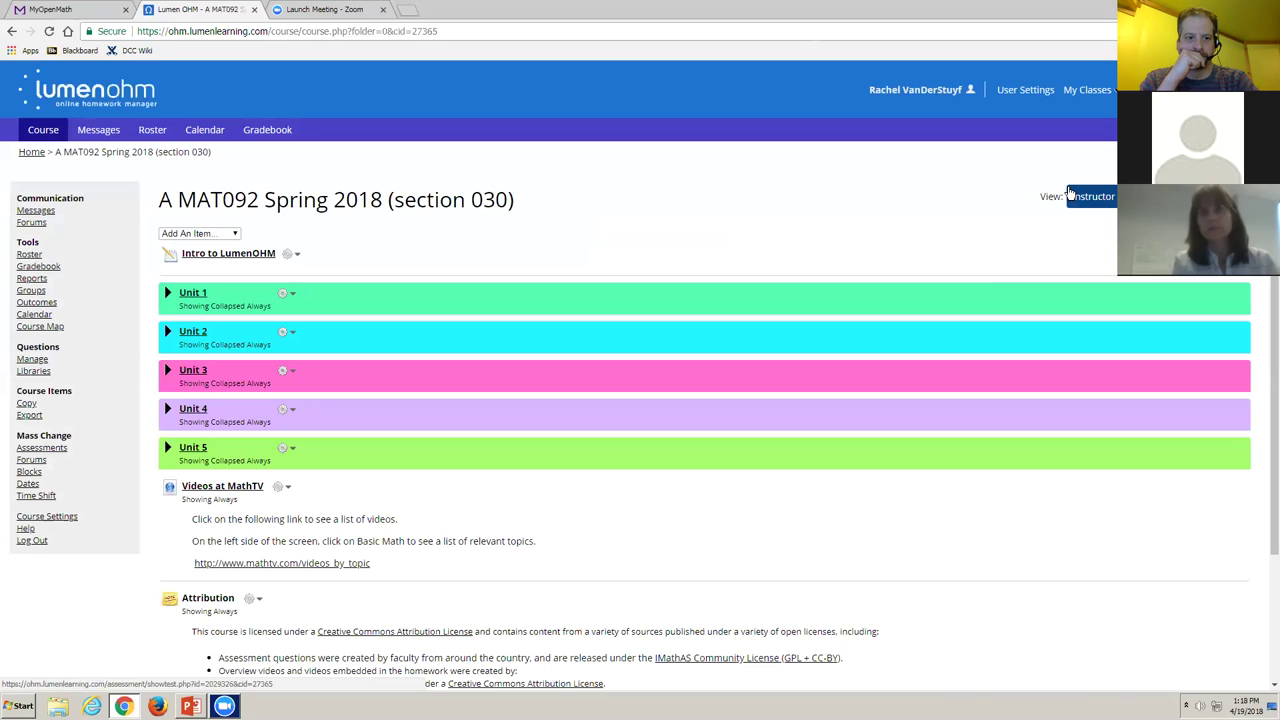
- Preview Unit 1 in student view, then open Section 1.1 Place Value and Rounding as instructor
click(1072, 196)
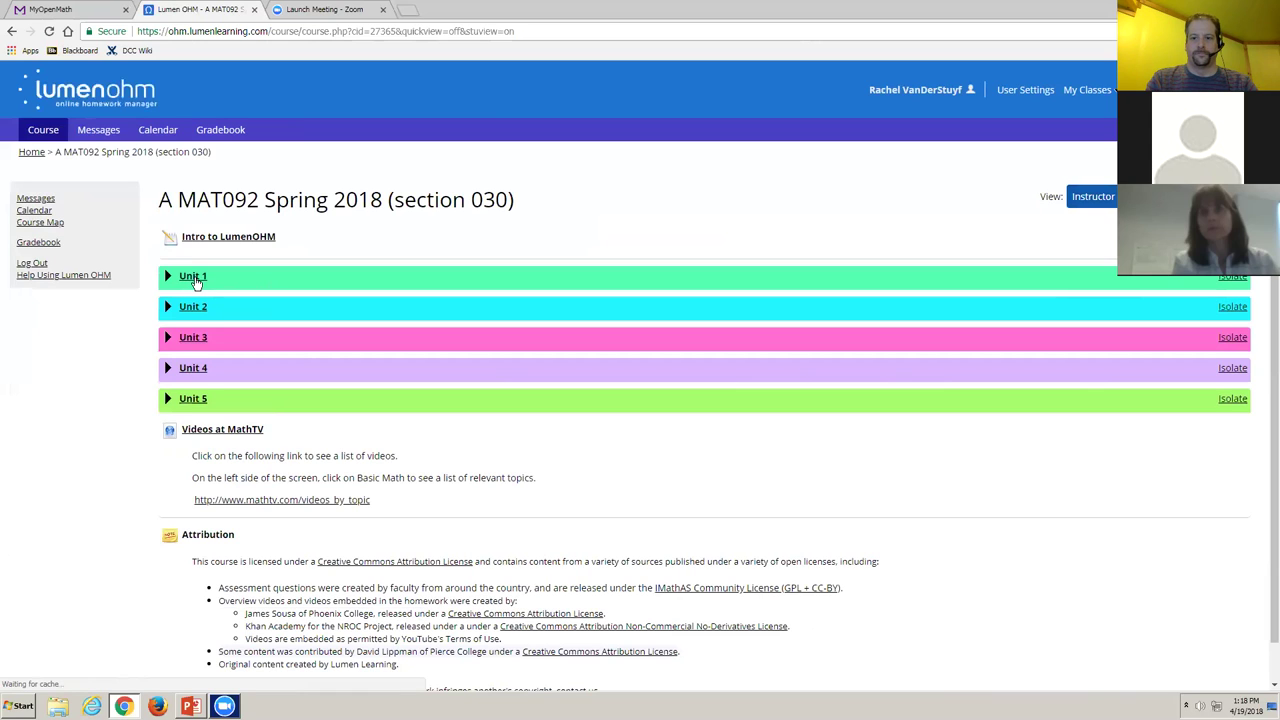
click(195, 277)
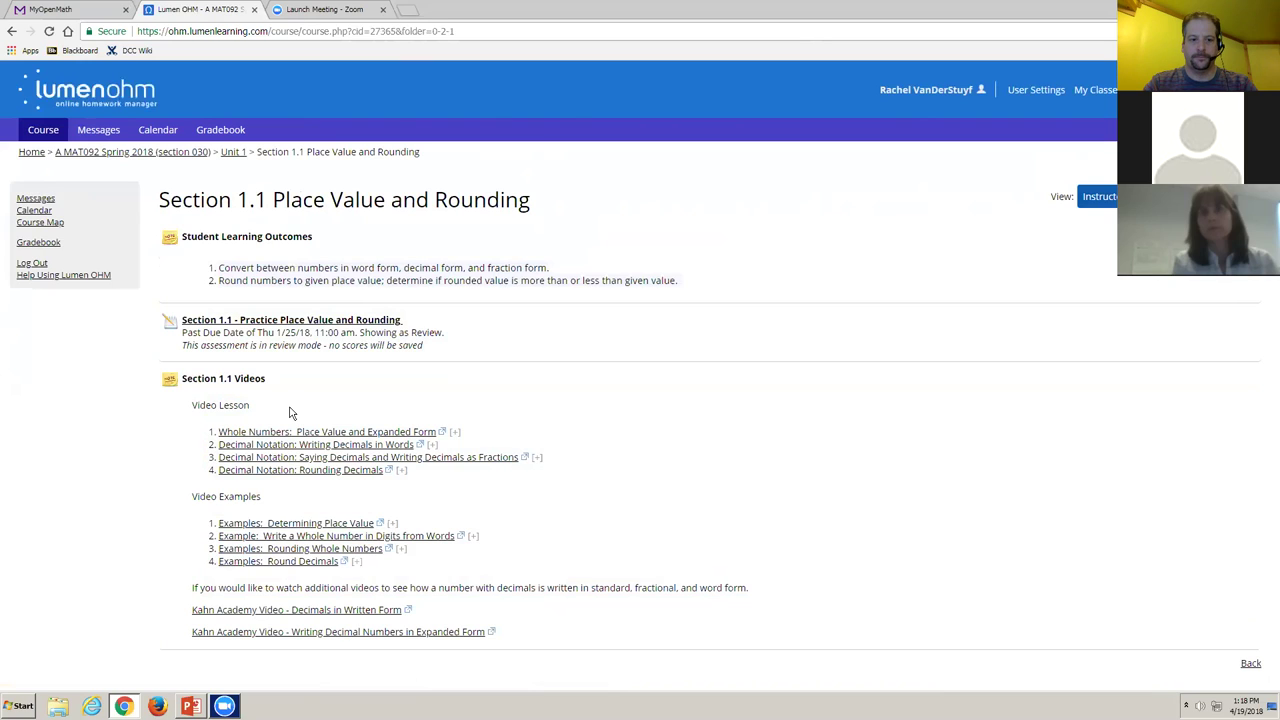
click(240, 154)
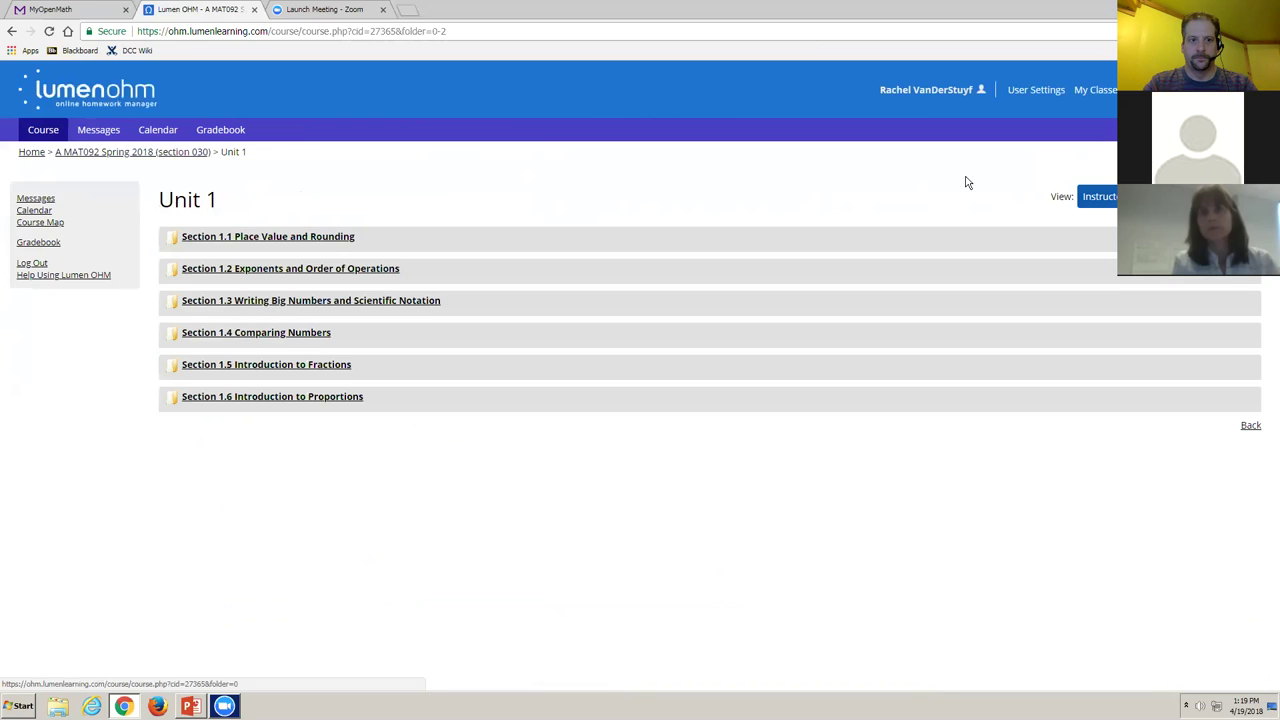
click(1110, 202)
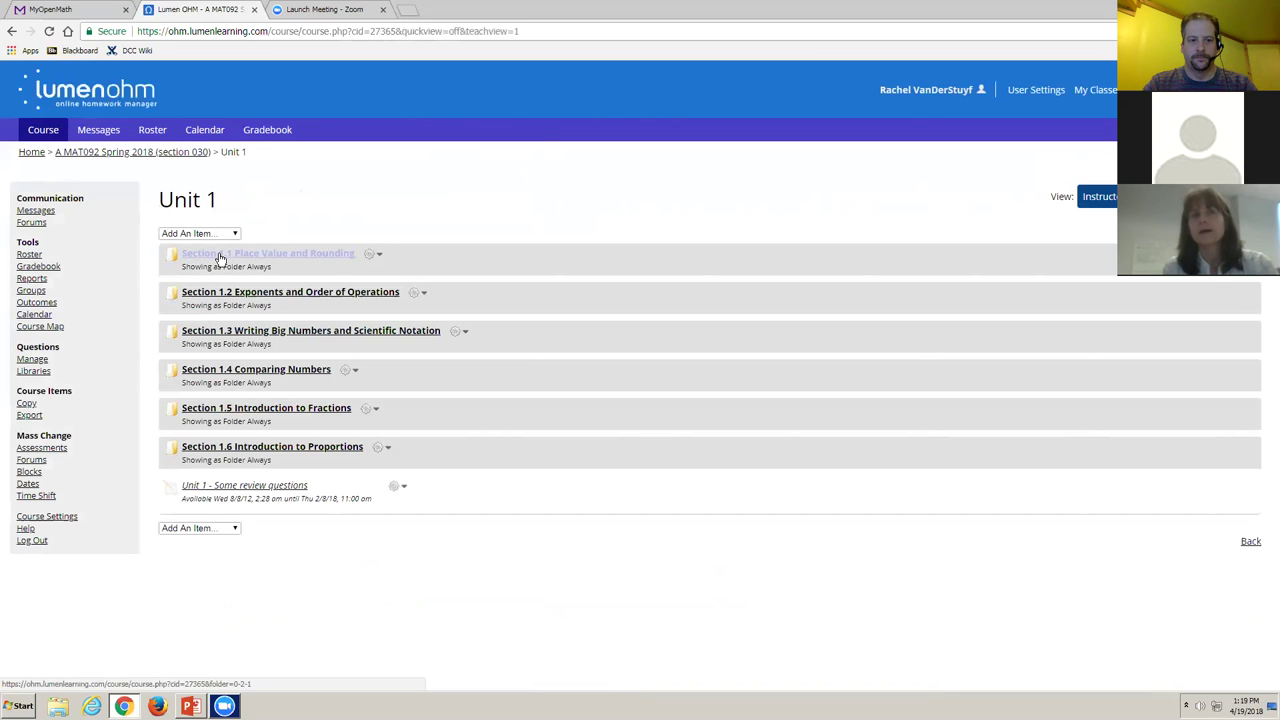
click(220, 258)
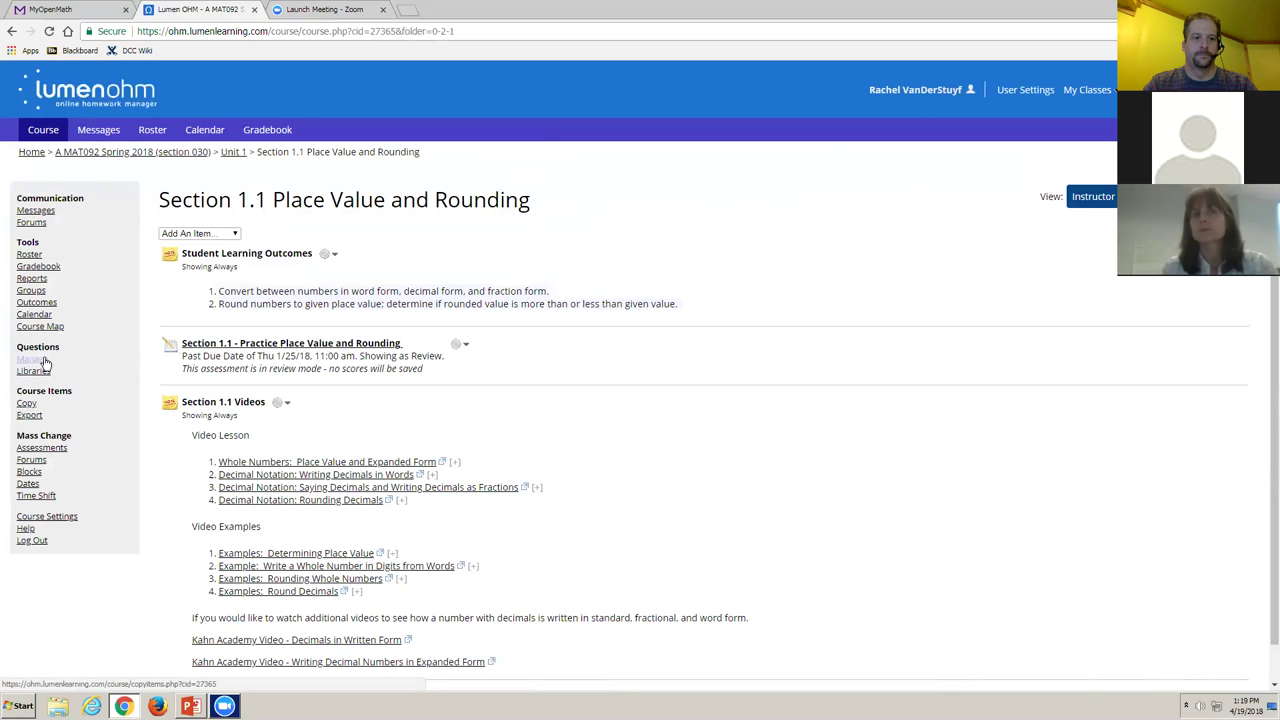
- Add a new assessment item to Section 1.1 and enter its name
click(234, 235)
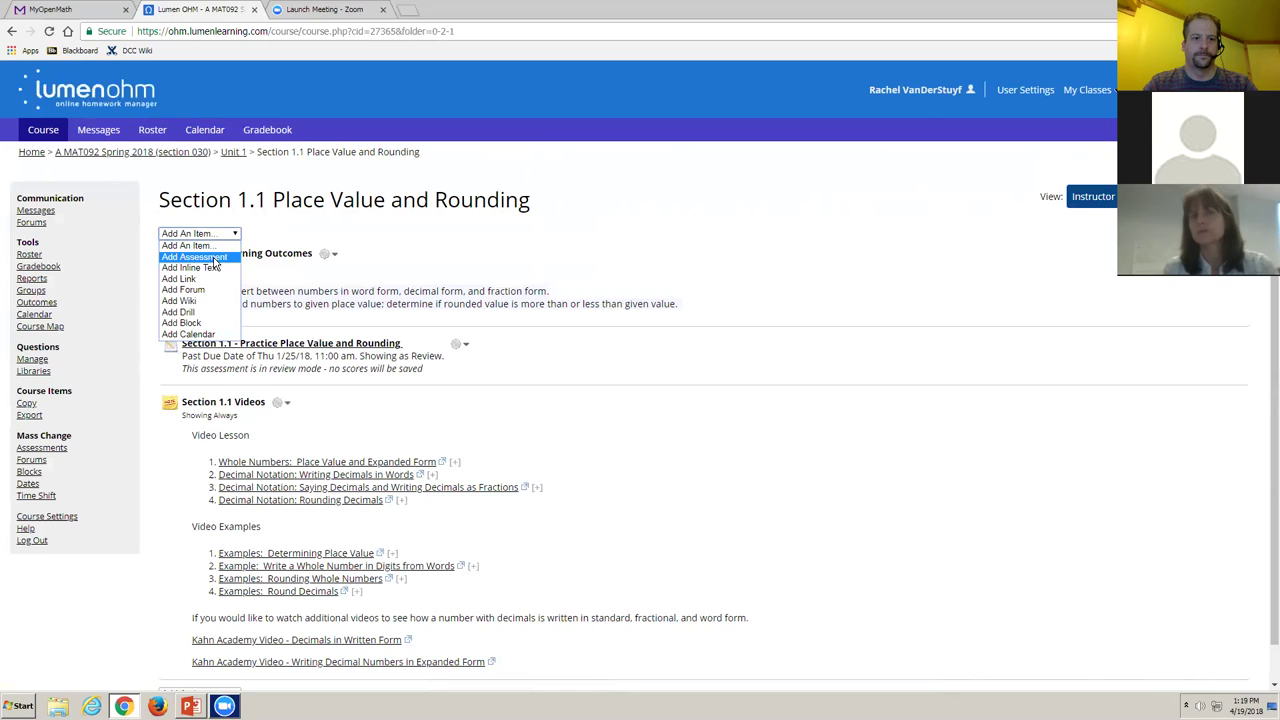
click(213, 258)
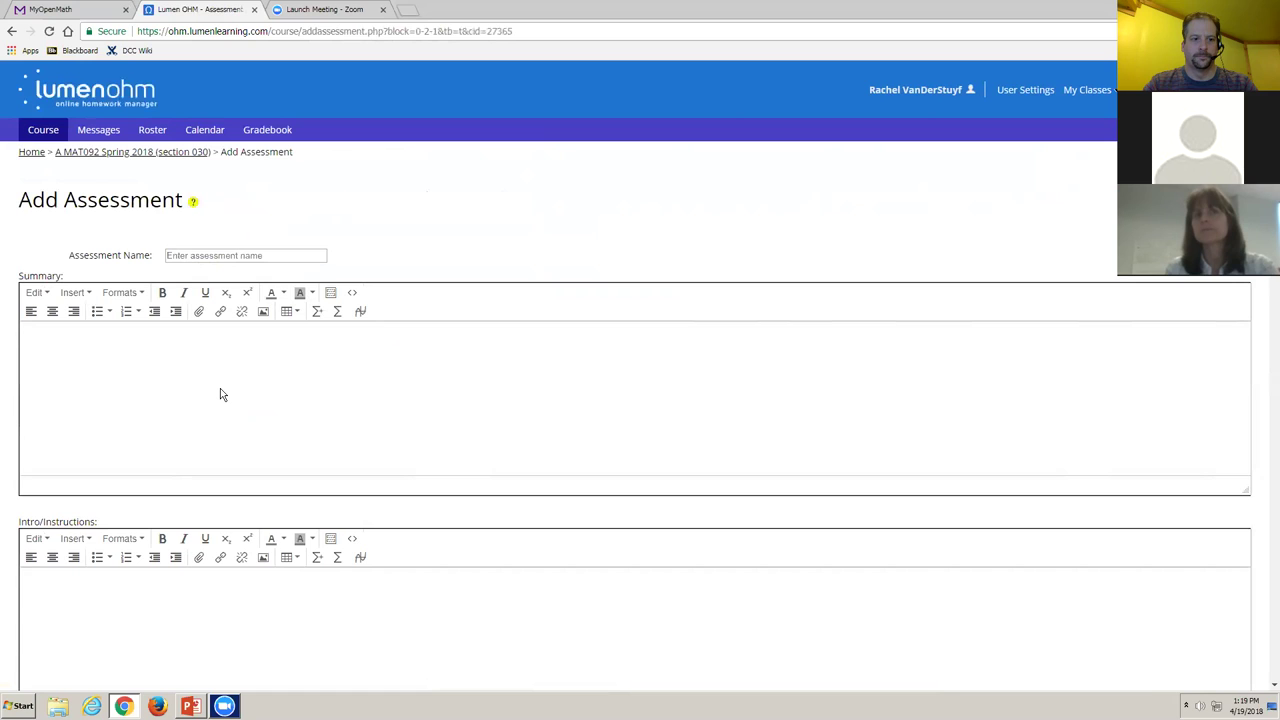
scroll(220, 465, down, 1)
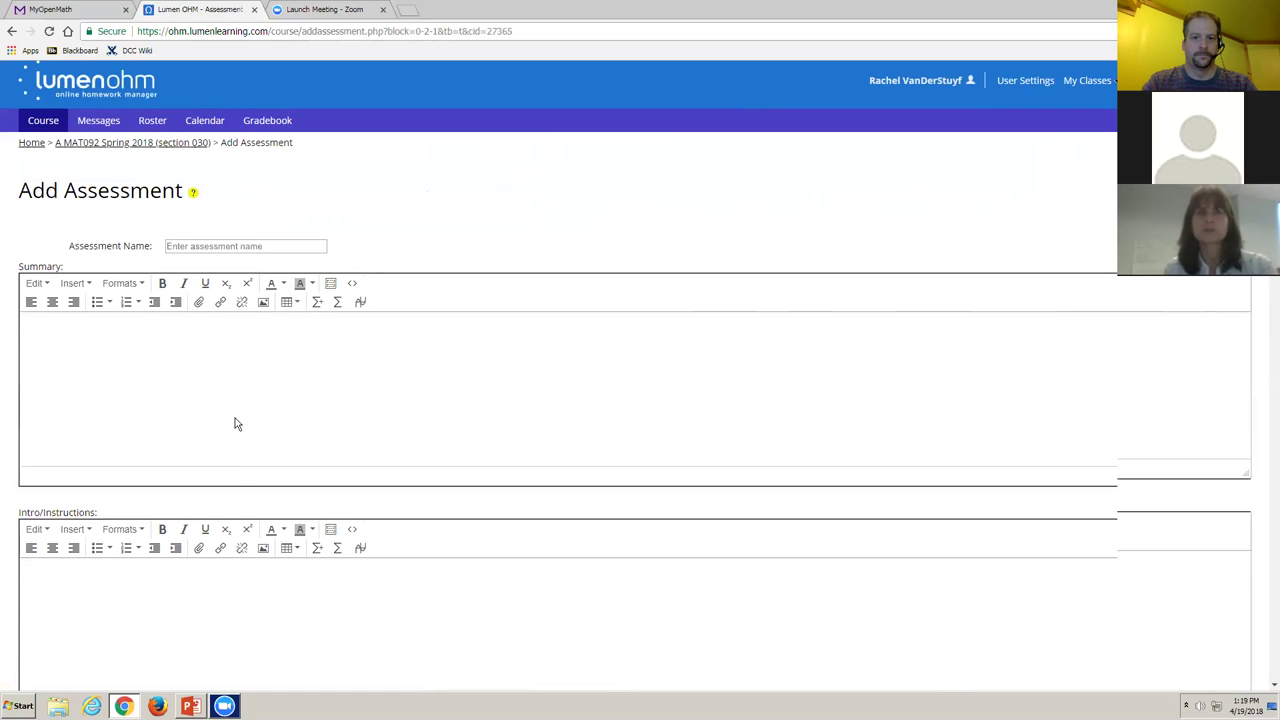
scroll(234, 397, down, 5)
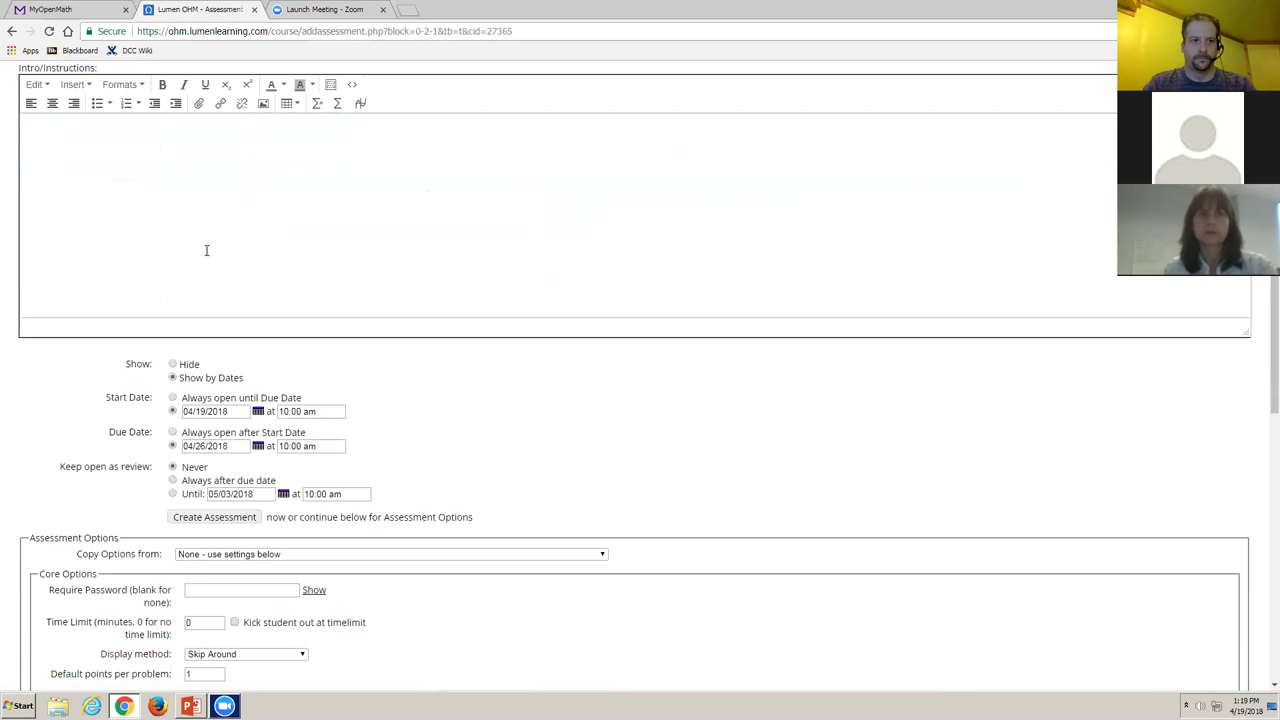
scroll(206, 250, down, 2)
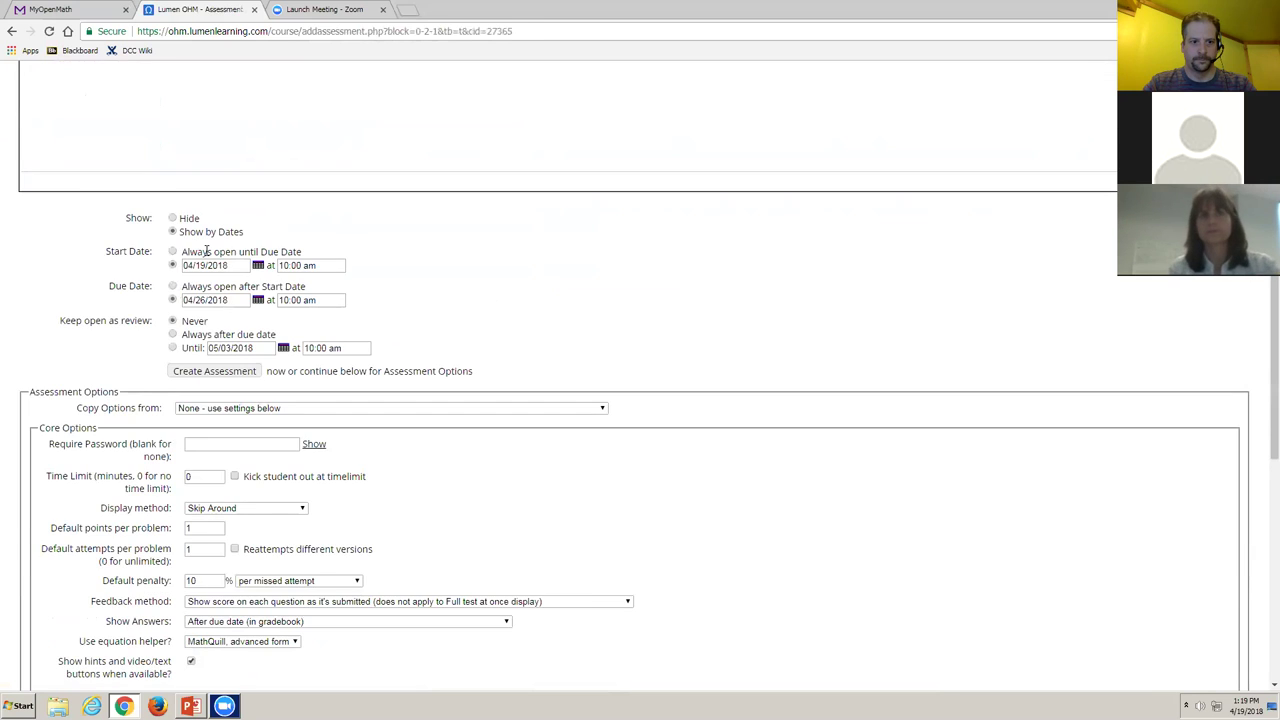
scroll(206, 250, up, 7)
click(206, 255)
text(1.1)
- Review the assessment options and create it with the current settings
scroll(223, 240, down, 4)
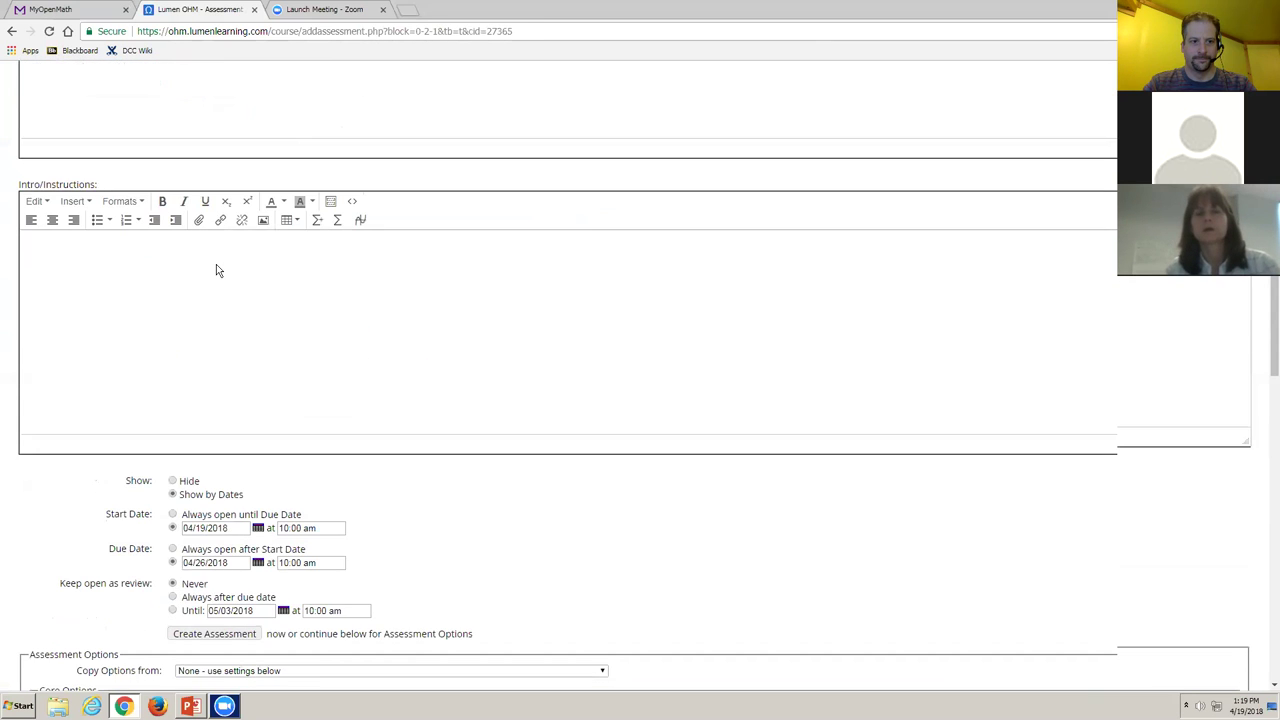
scroll(242, 200, down, 4)
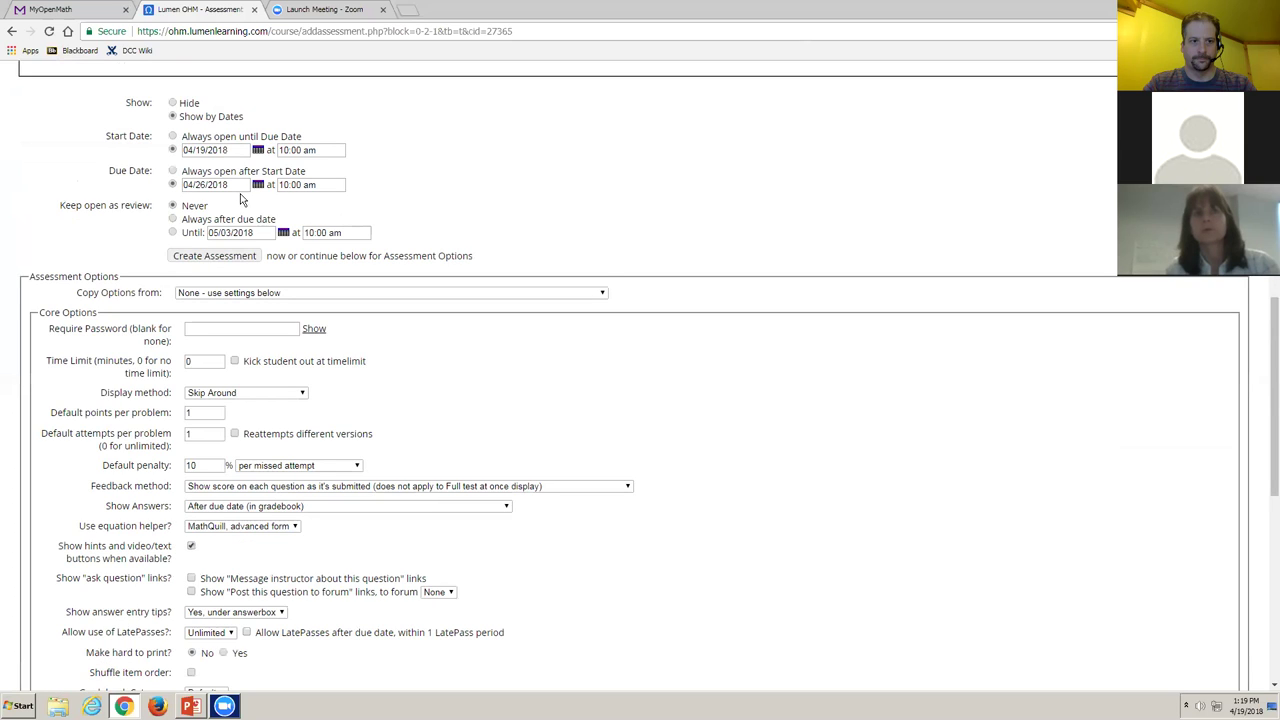
scroll(237, 180, down, 5)
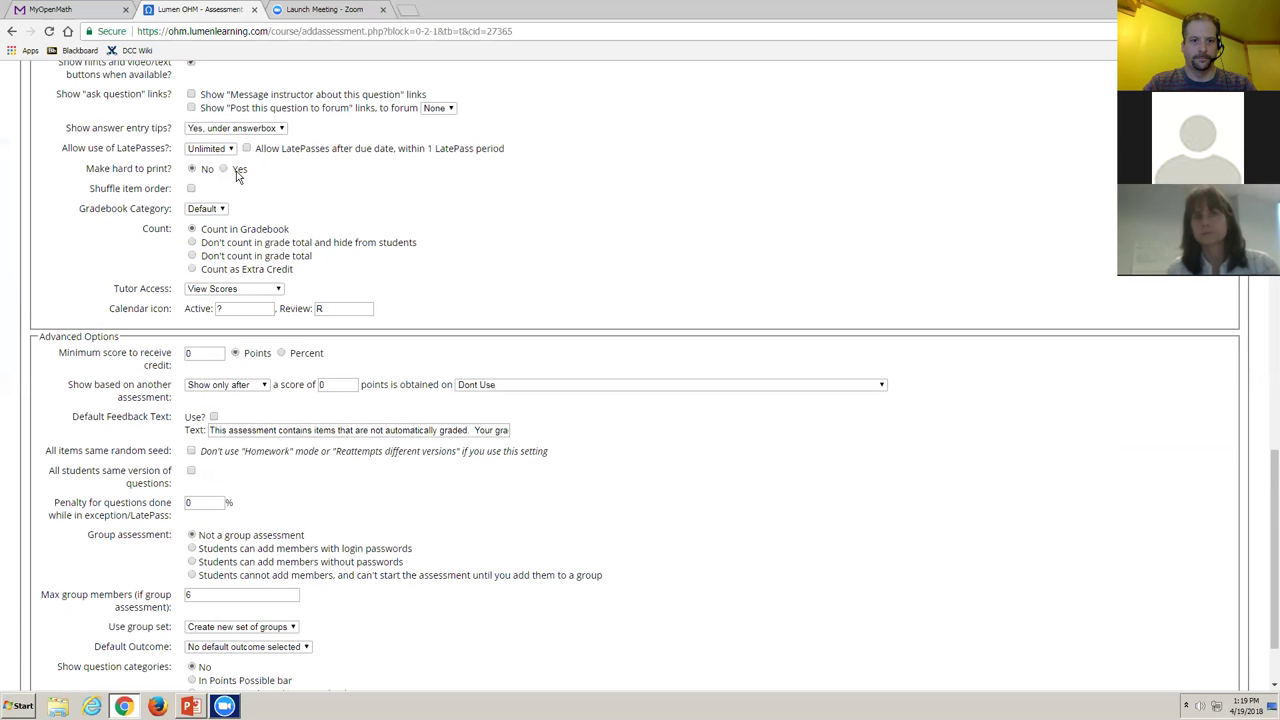
scroll(238, 175, up, 3)
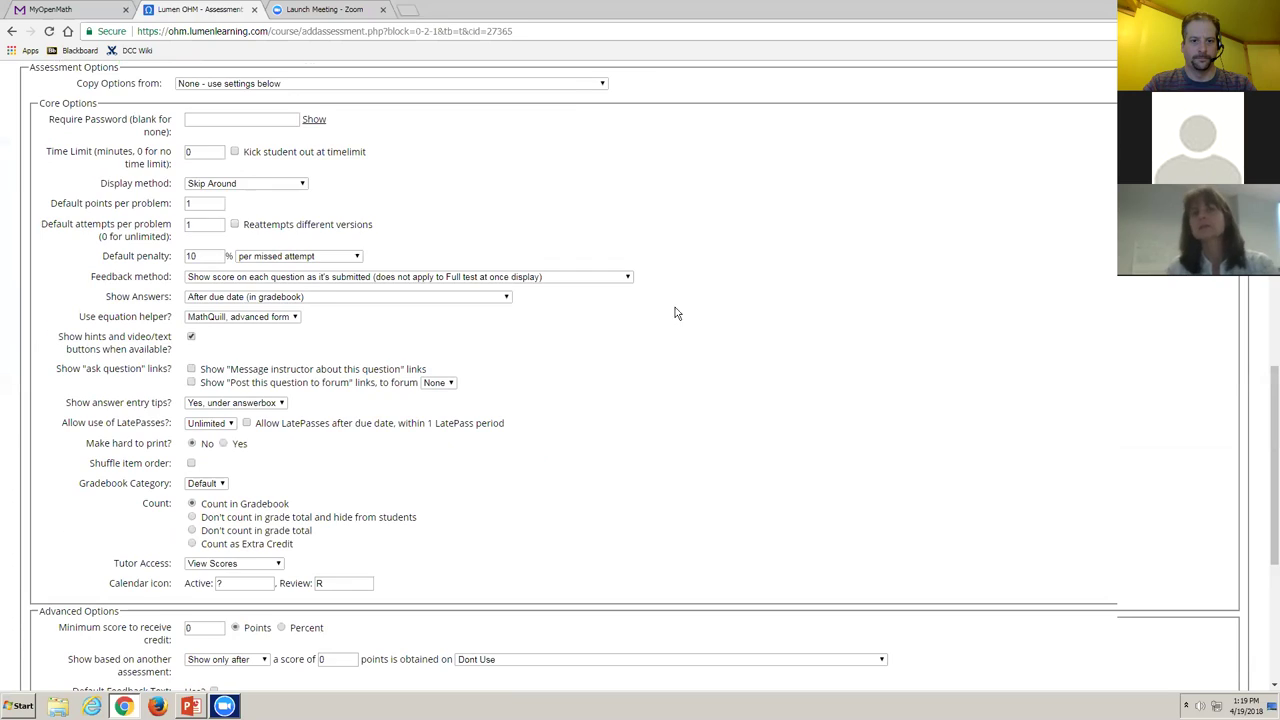
scroll(676, 305, up, 1)
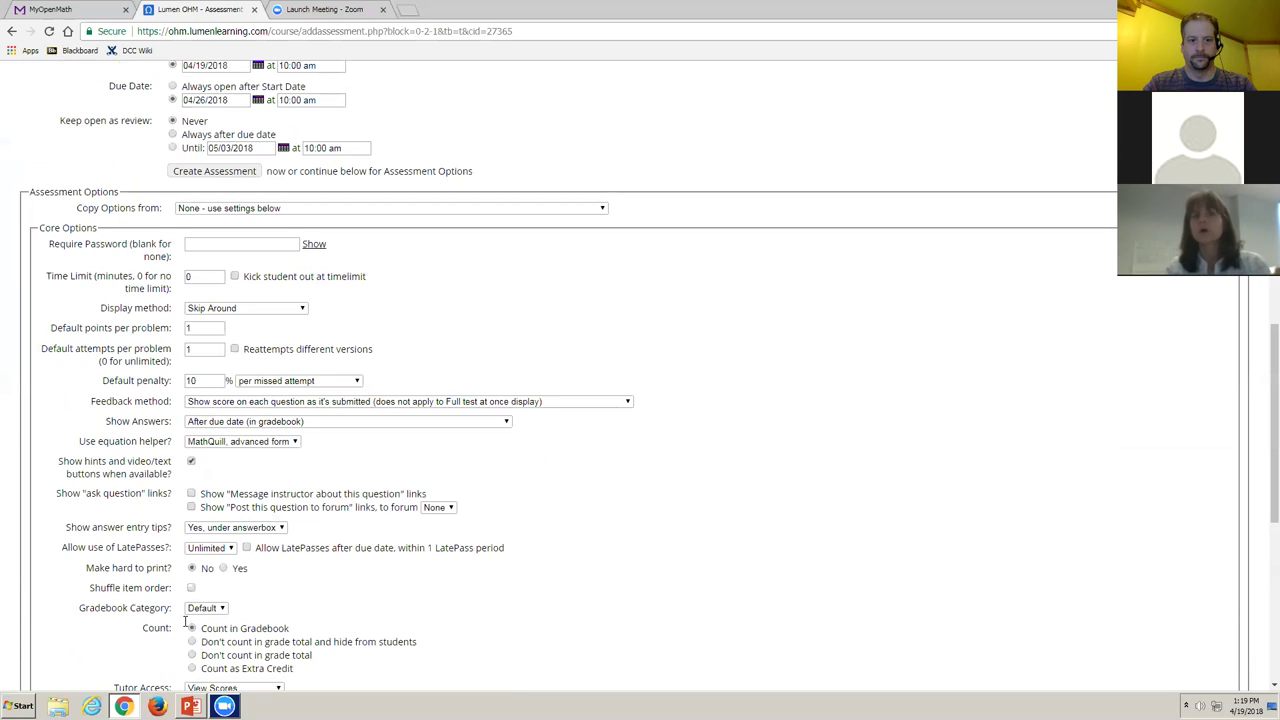
key(Return)
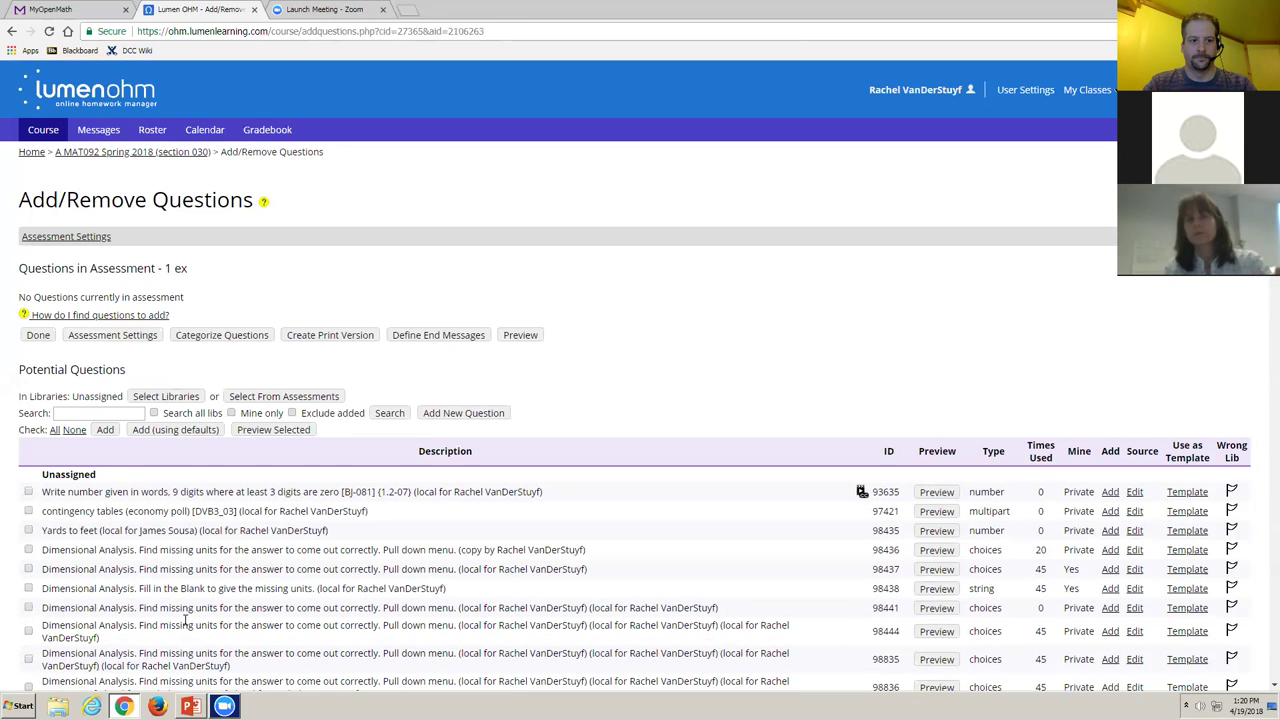
- Browse the Potential Questions list for '1 ex', then go back to the Section 1.1 page
click(115, 412)
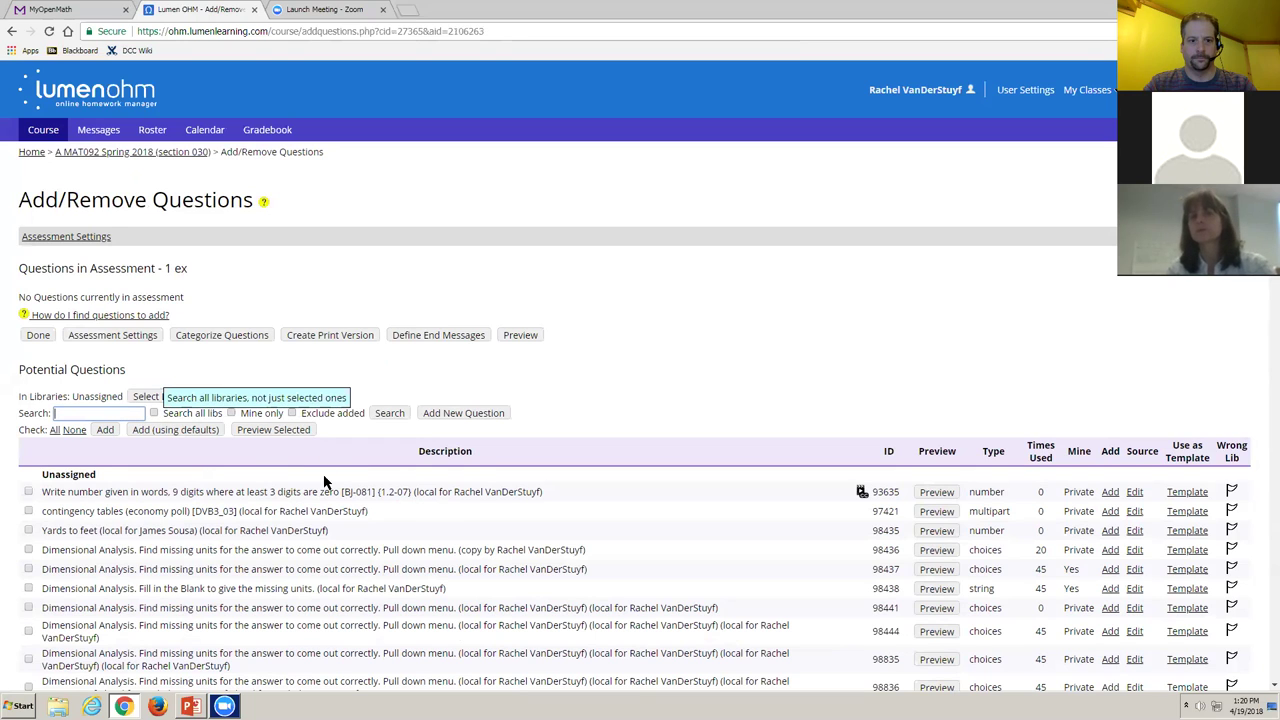
scroll(387, 540, down, 1)
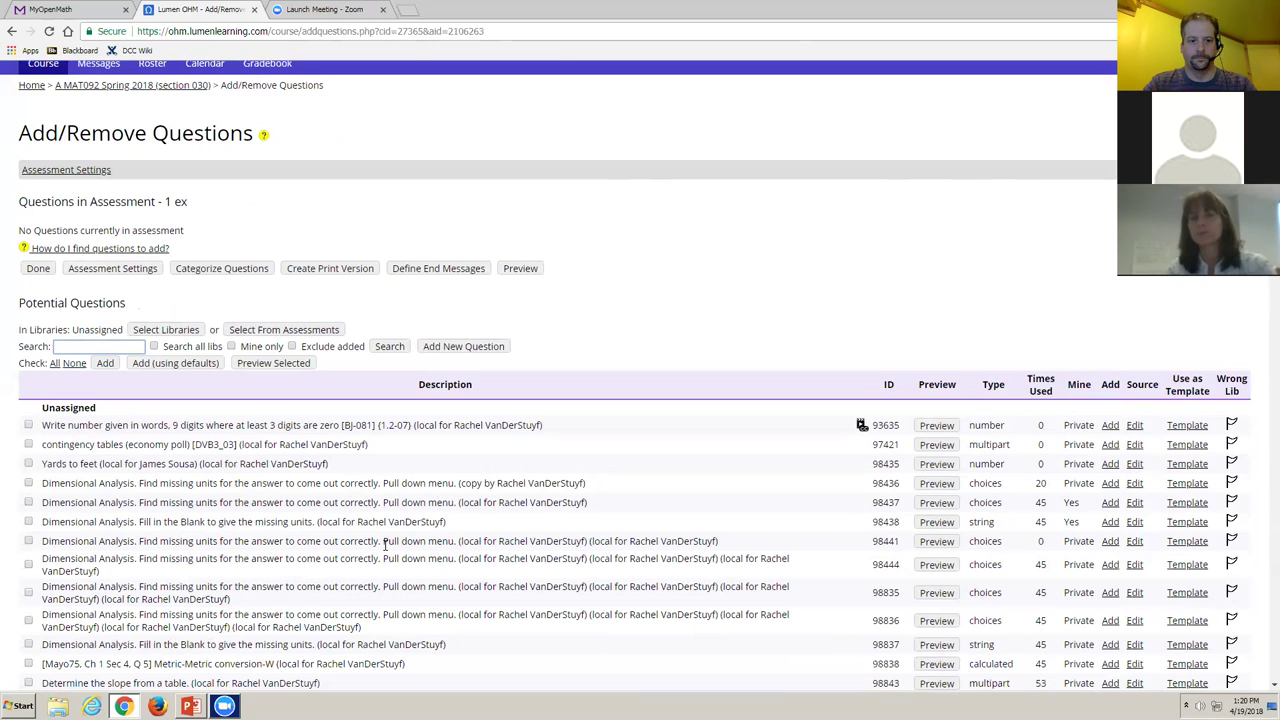
scroll(384, 548, down, 1)
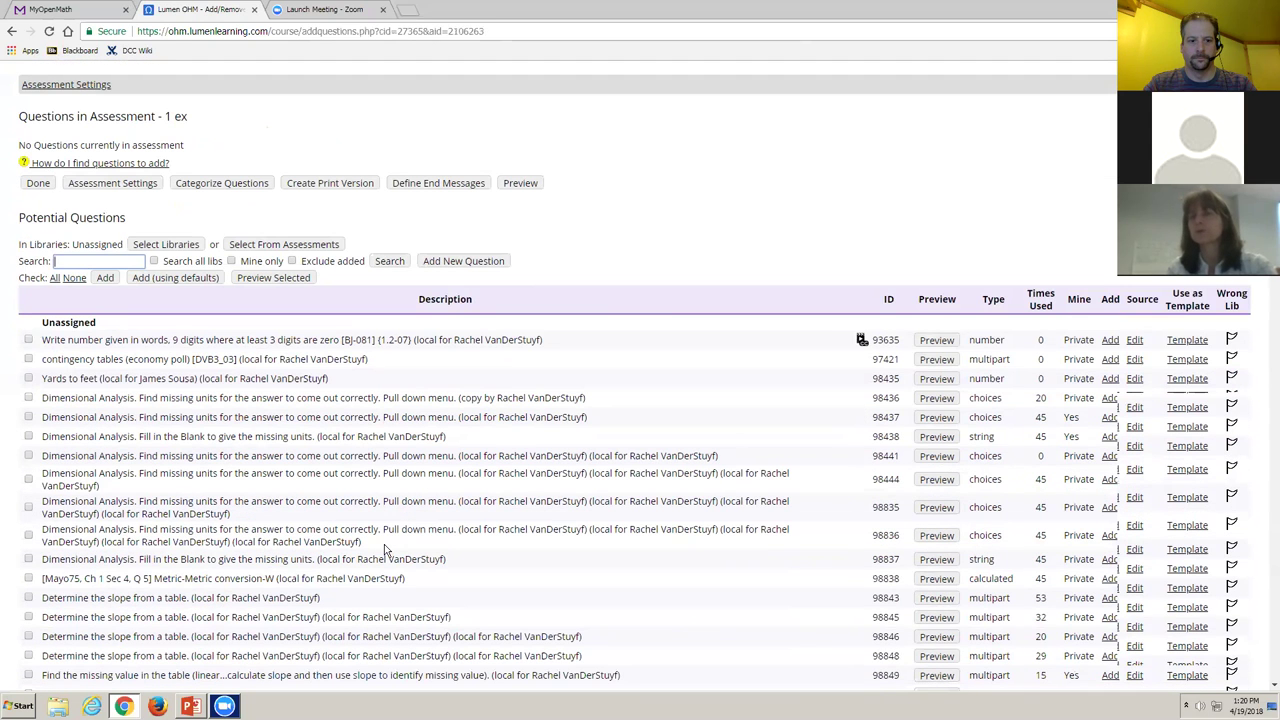
scroll(384, 548, down, 1)
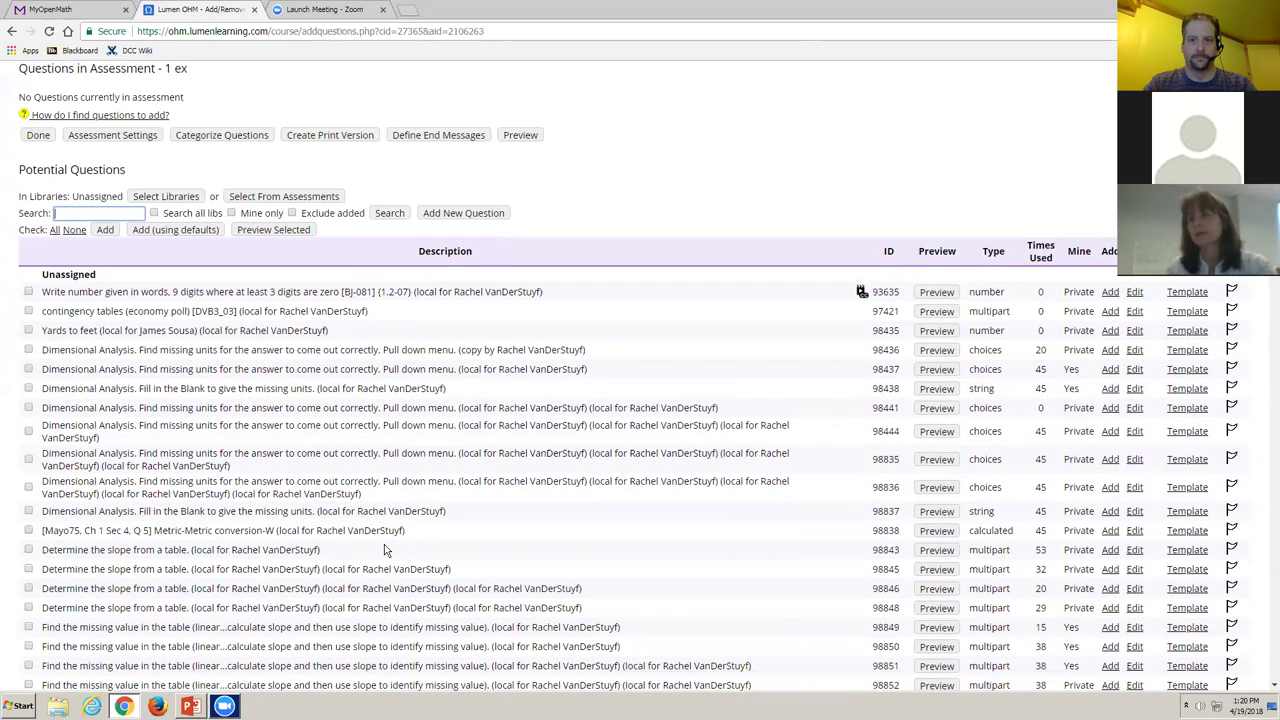
scroll(385, 540, down, 1)
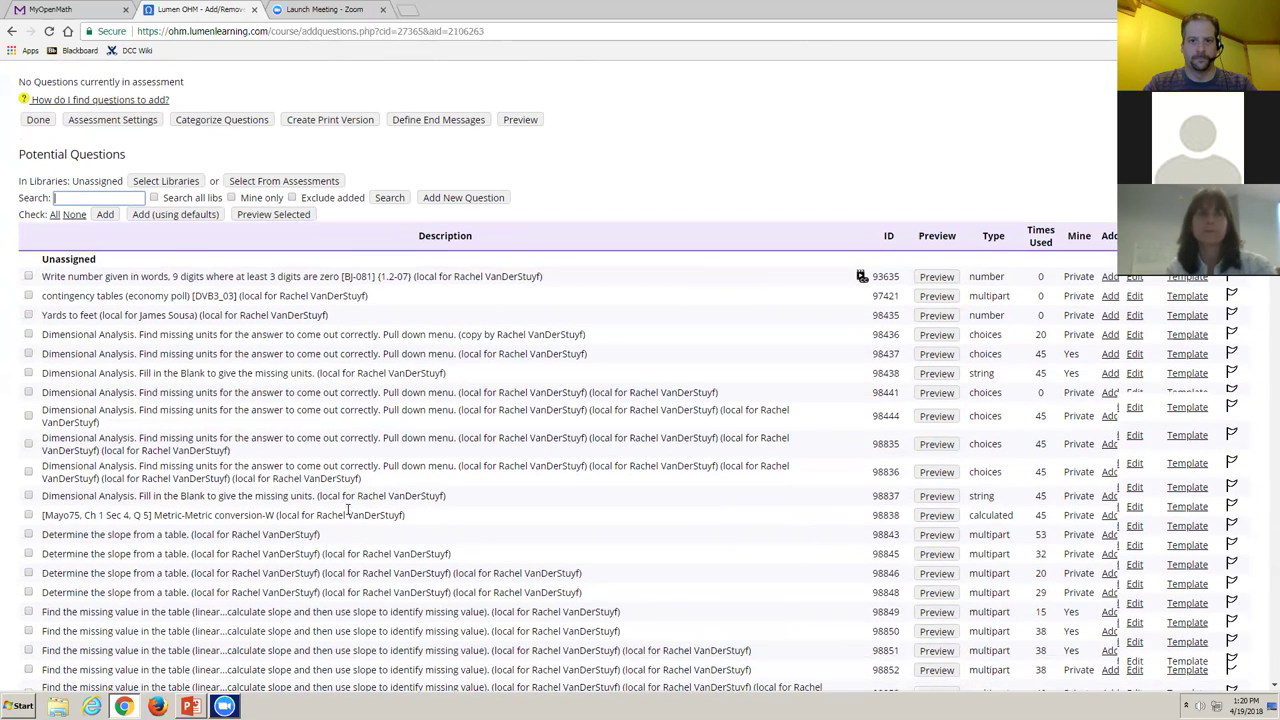
scroll(85, 150, down, 3)
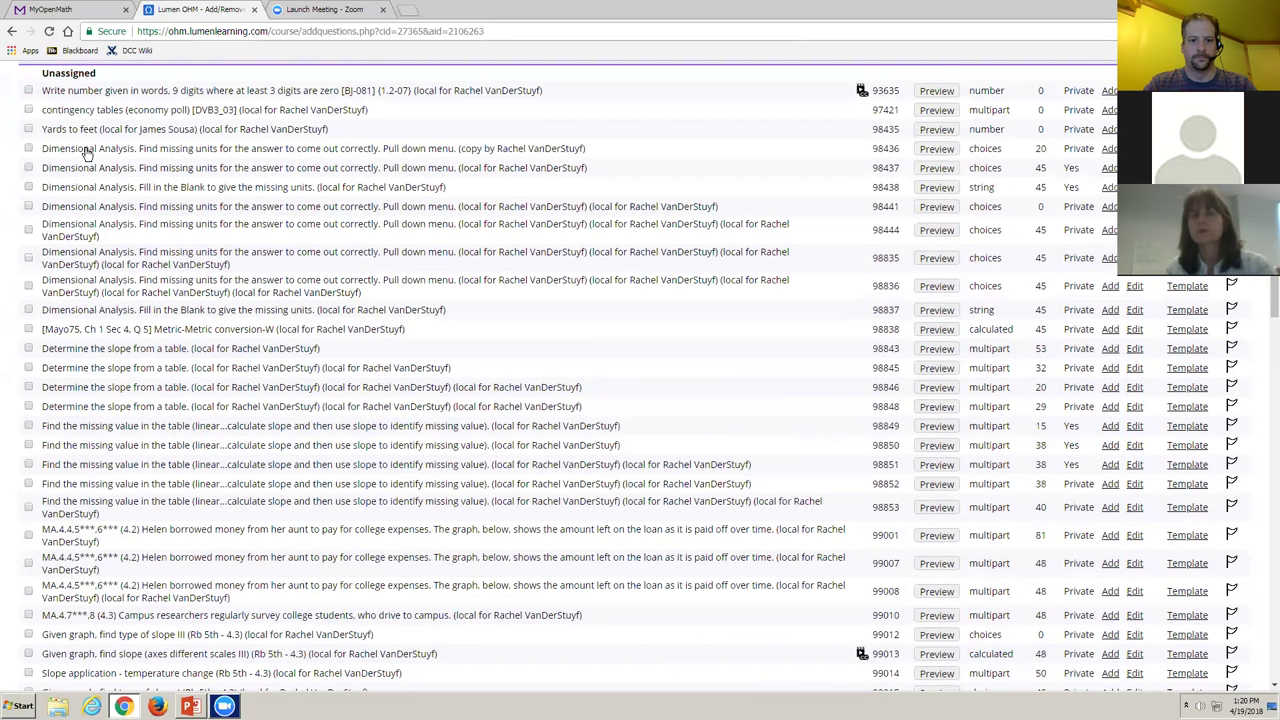
scroll(85, 150, down, 1)
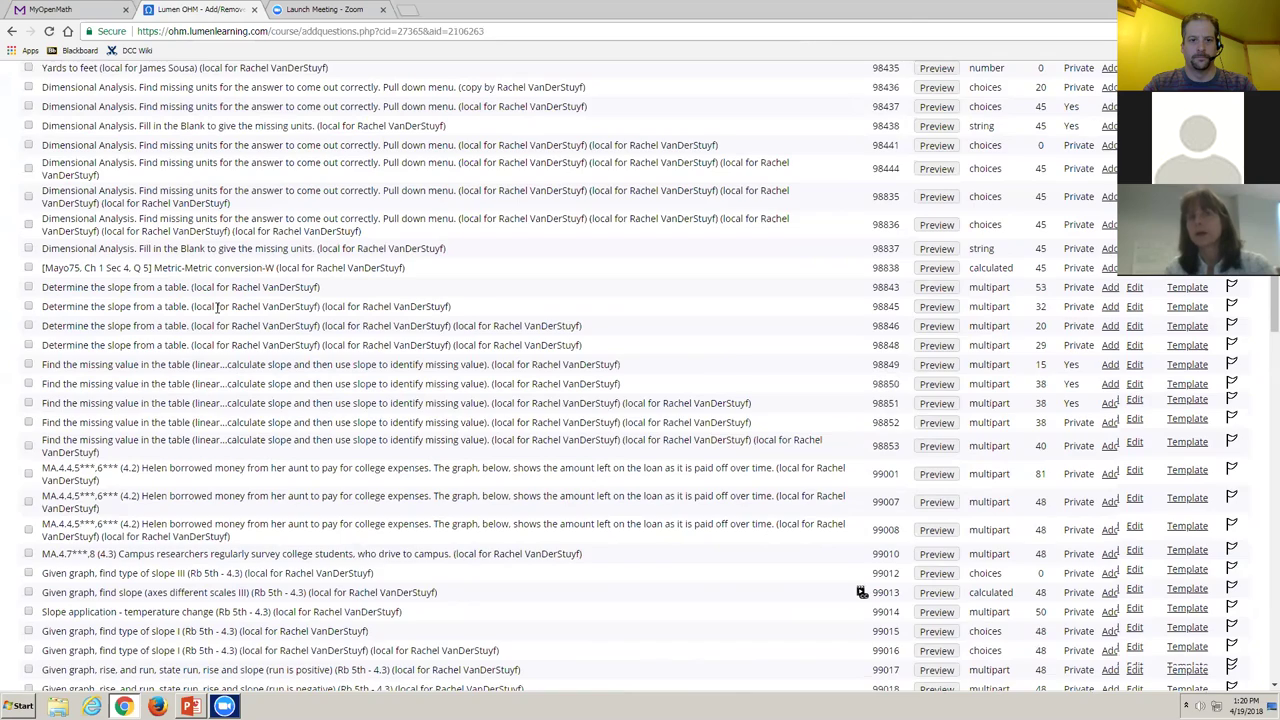
key(alt+Left)
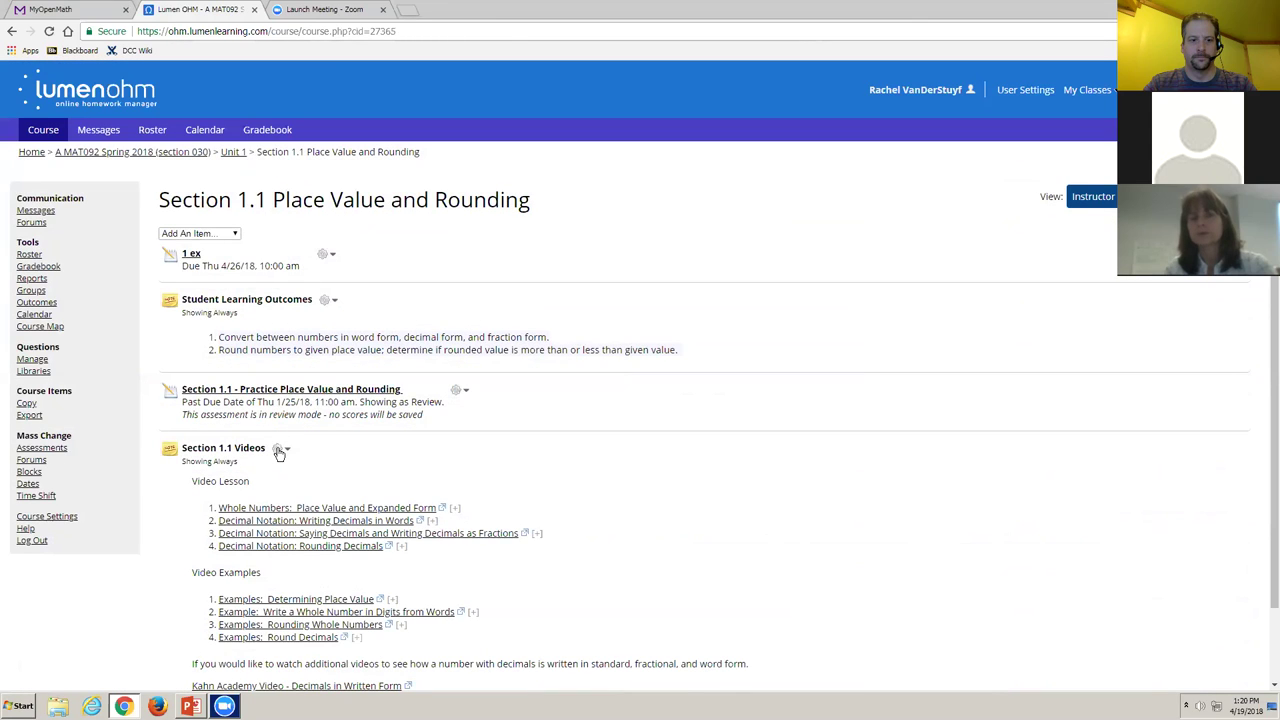
- Open the Section 1.1 Videos text block in the Modify Inline Text editor
click(279, 451)
click(212, 468)
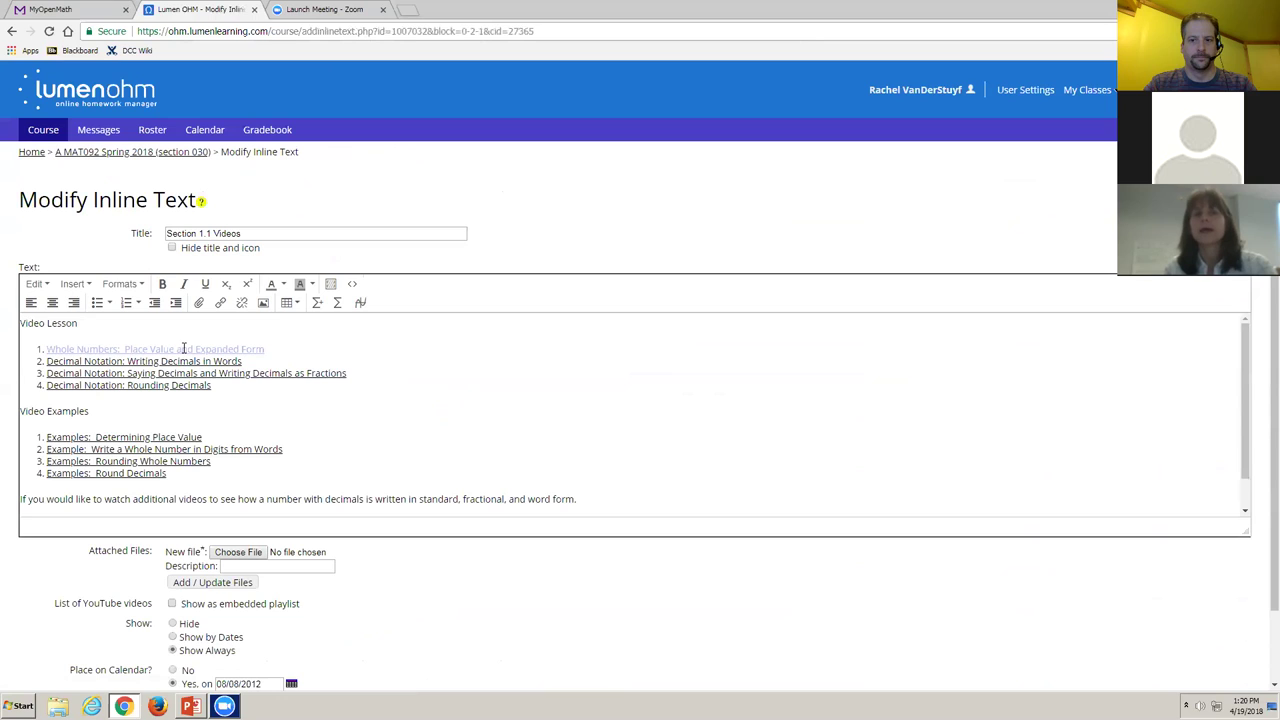
- Add a fifth list item reading 'Great video' after the fourth video link
click(250, 398)
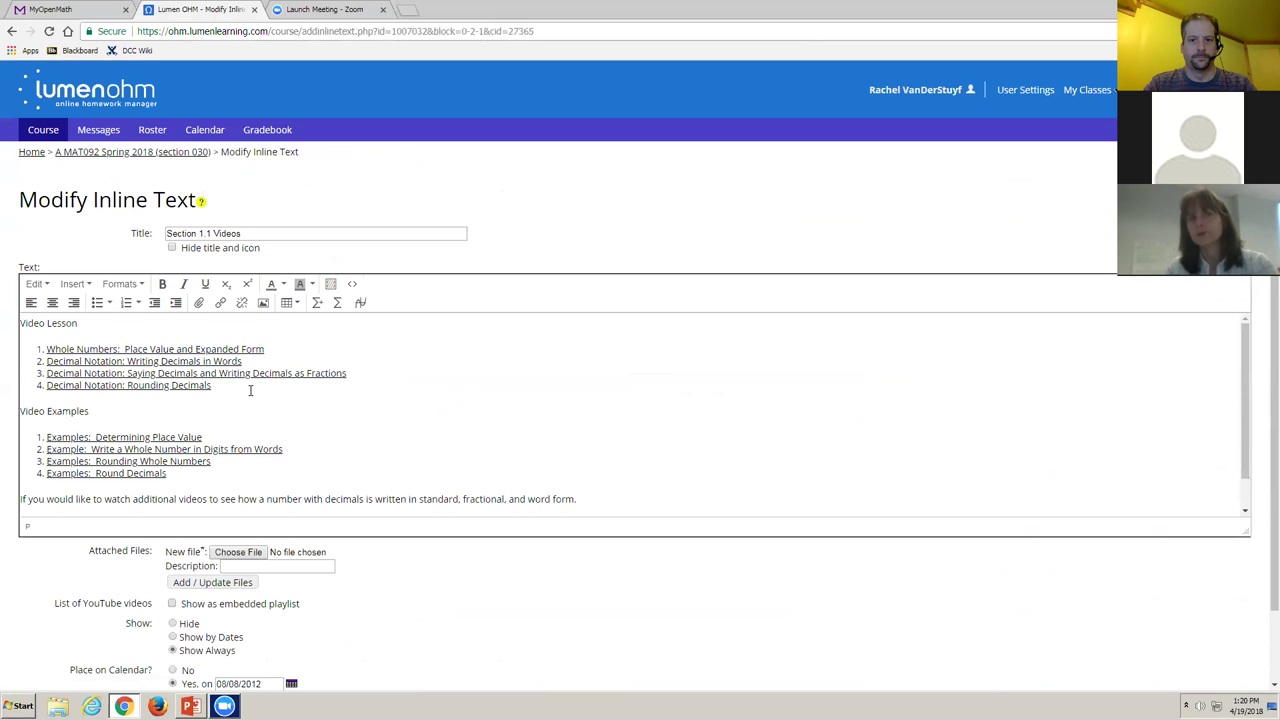
triple_click(250, 390)
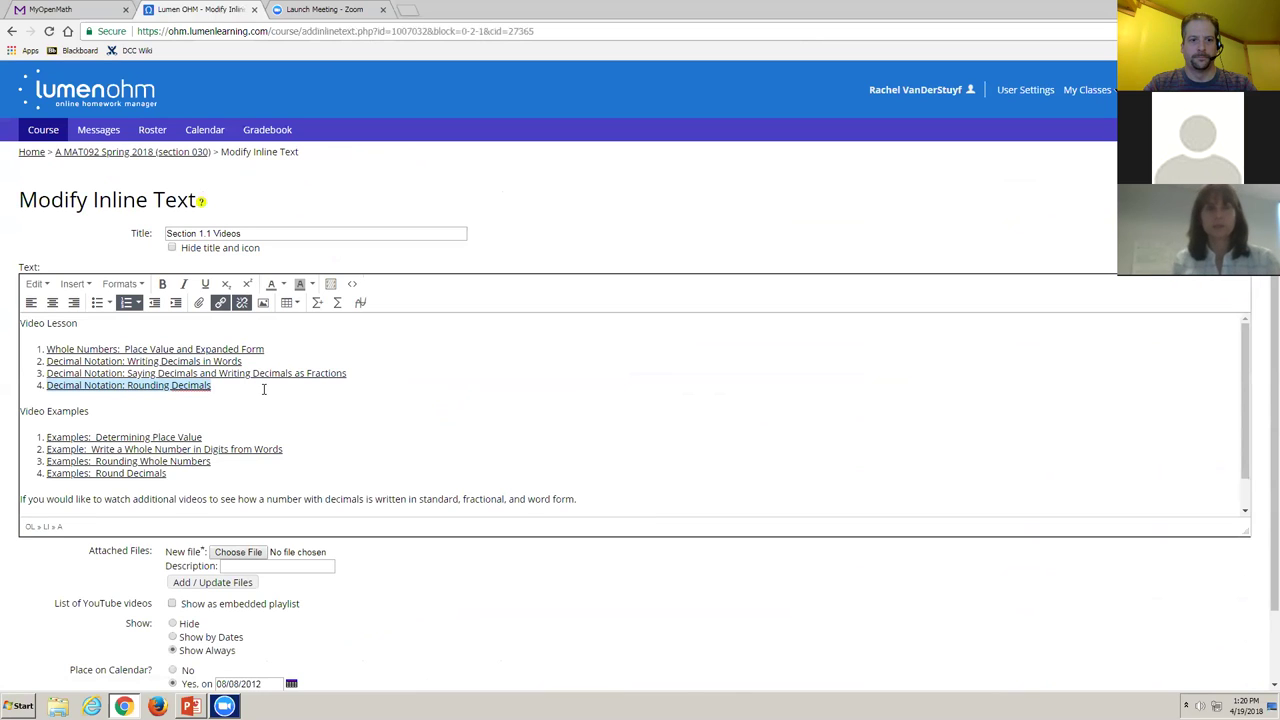
click(264, 389)
key(Return)
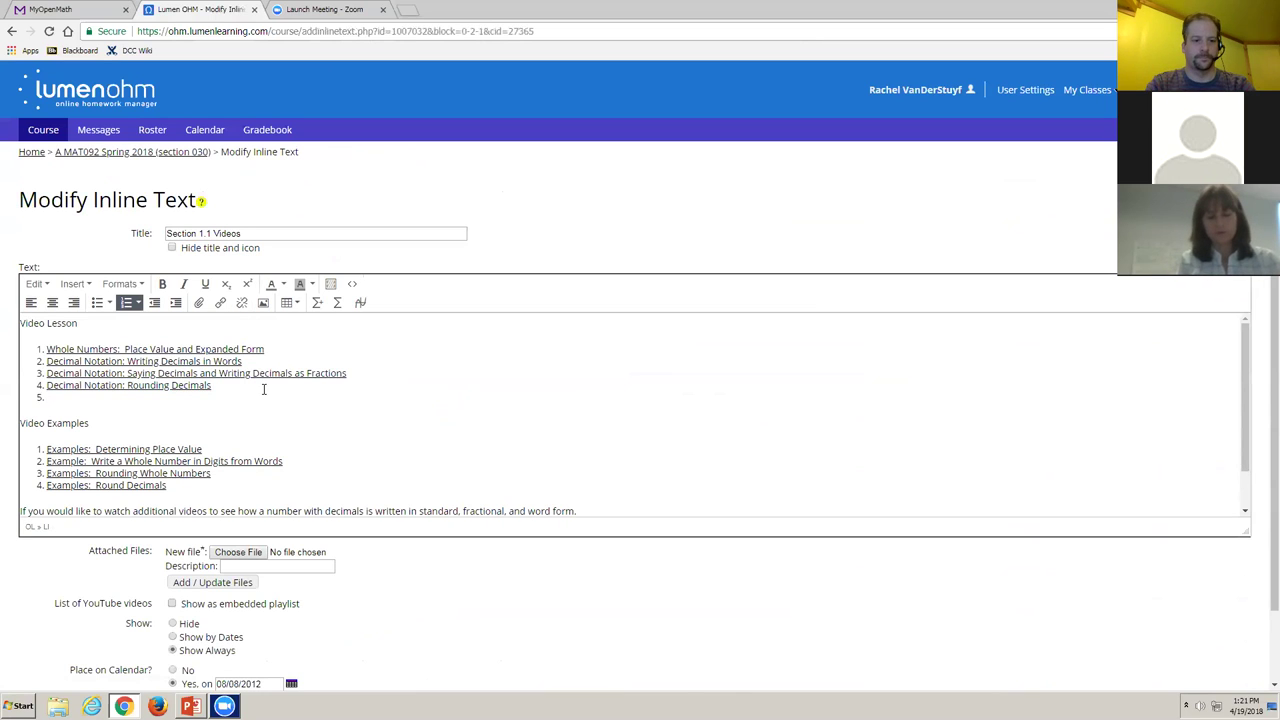
text(Grea)
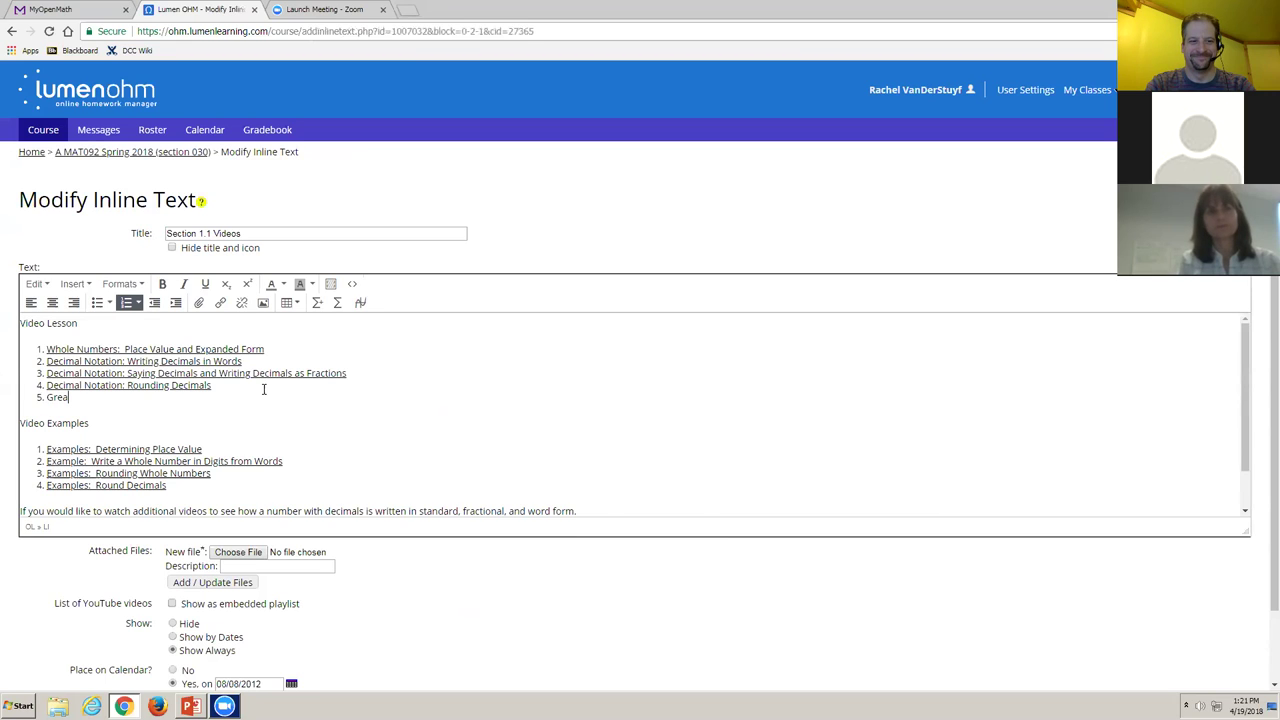
text(t video)
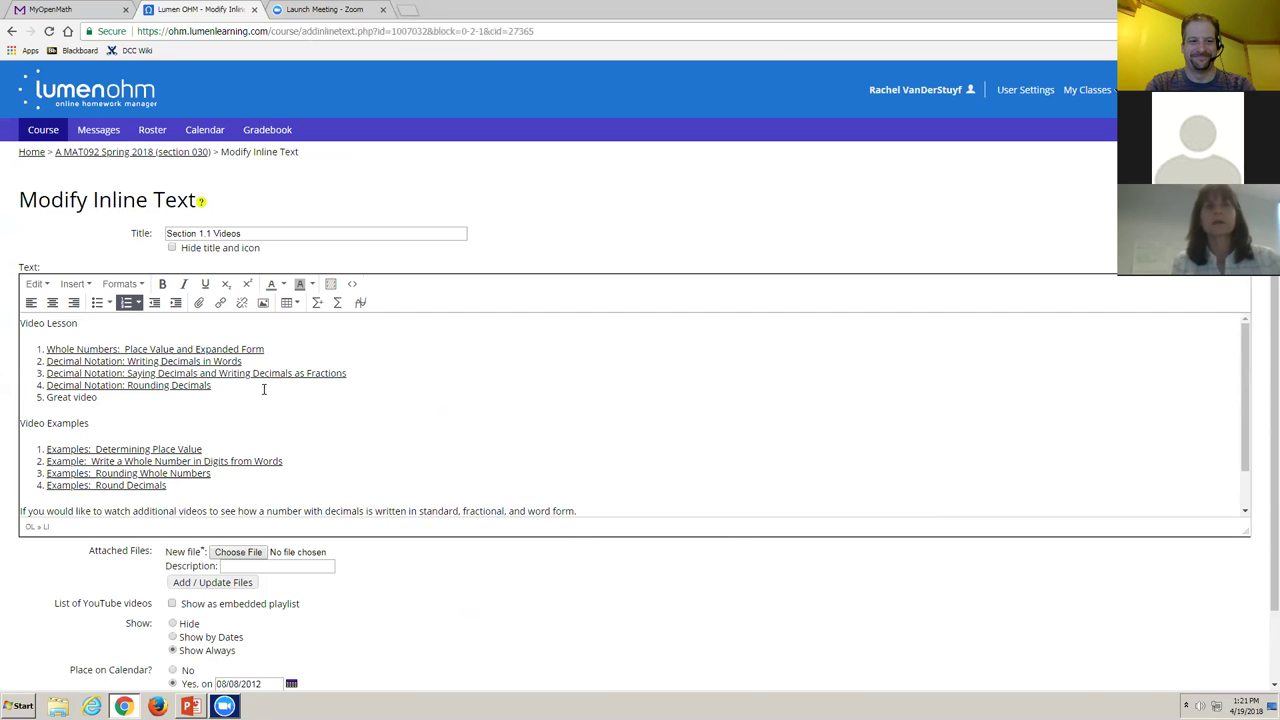
- Cancel linking 'Great video', delete it, and return to the Section 1.1 page
drag(98, 397, 44, 397)
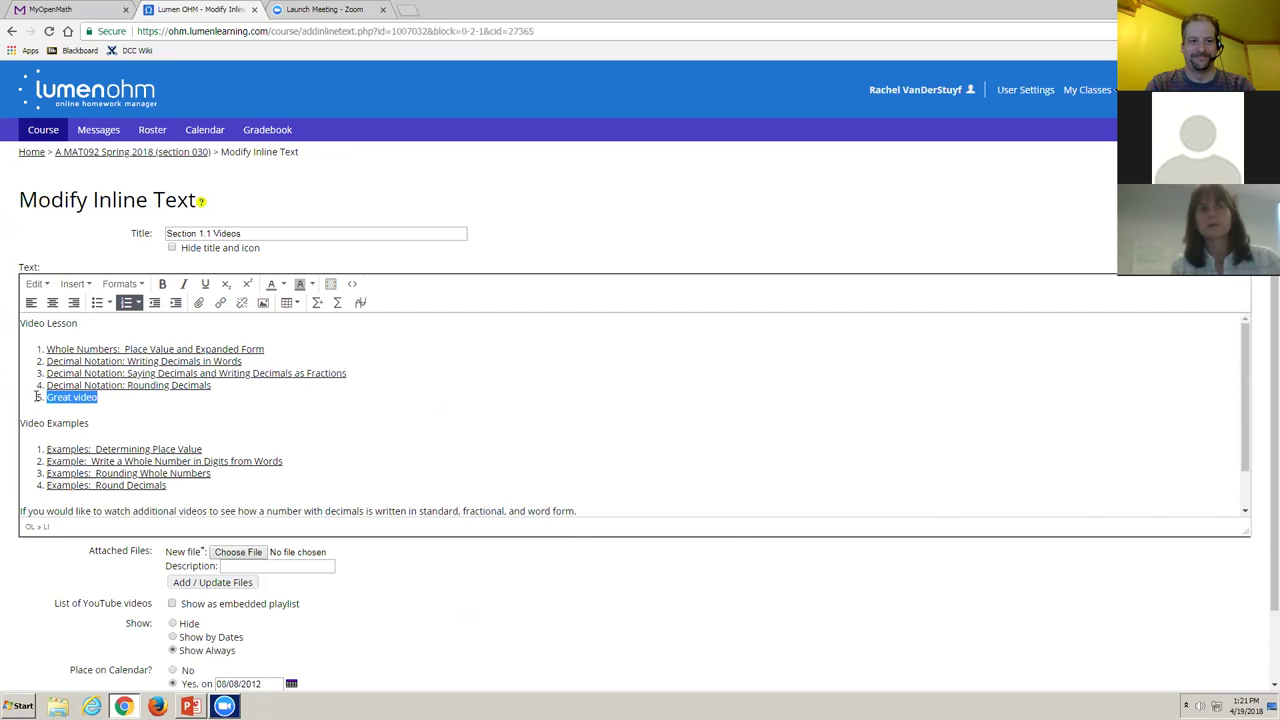
click(222, 303)
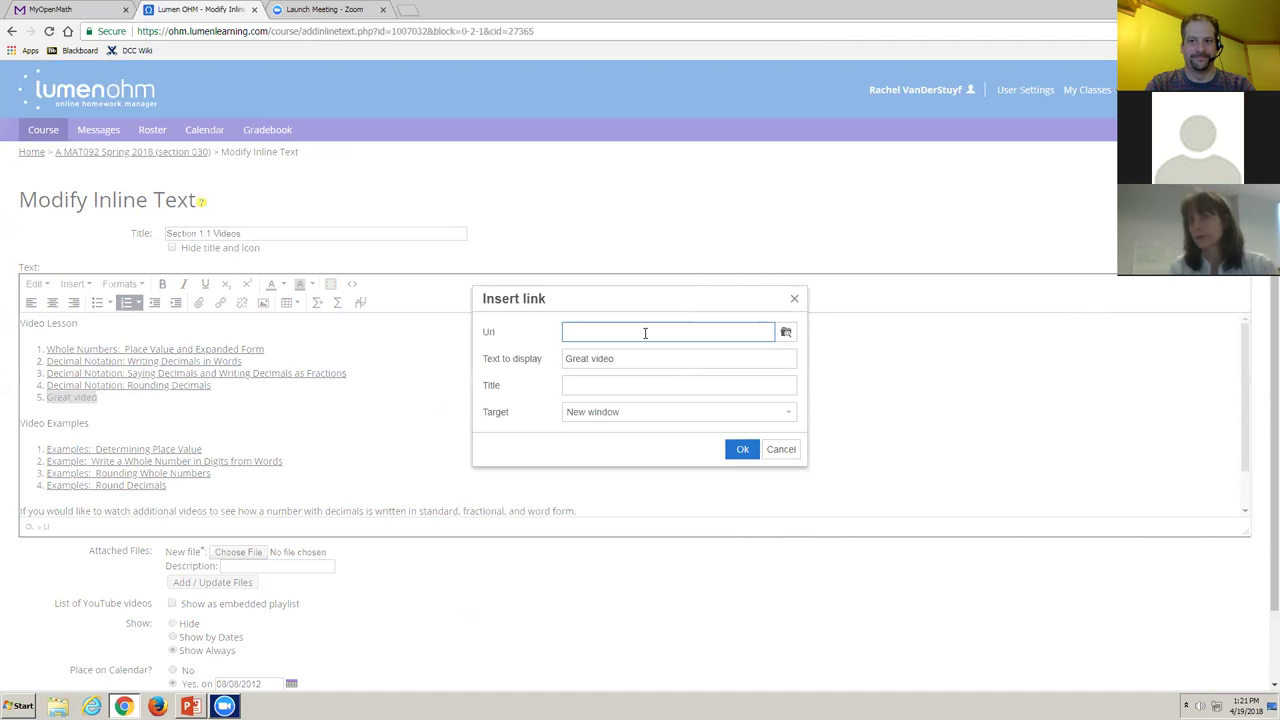
click(780, 452)
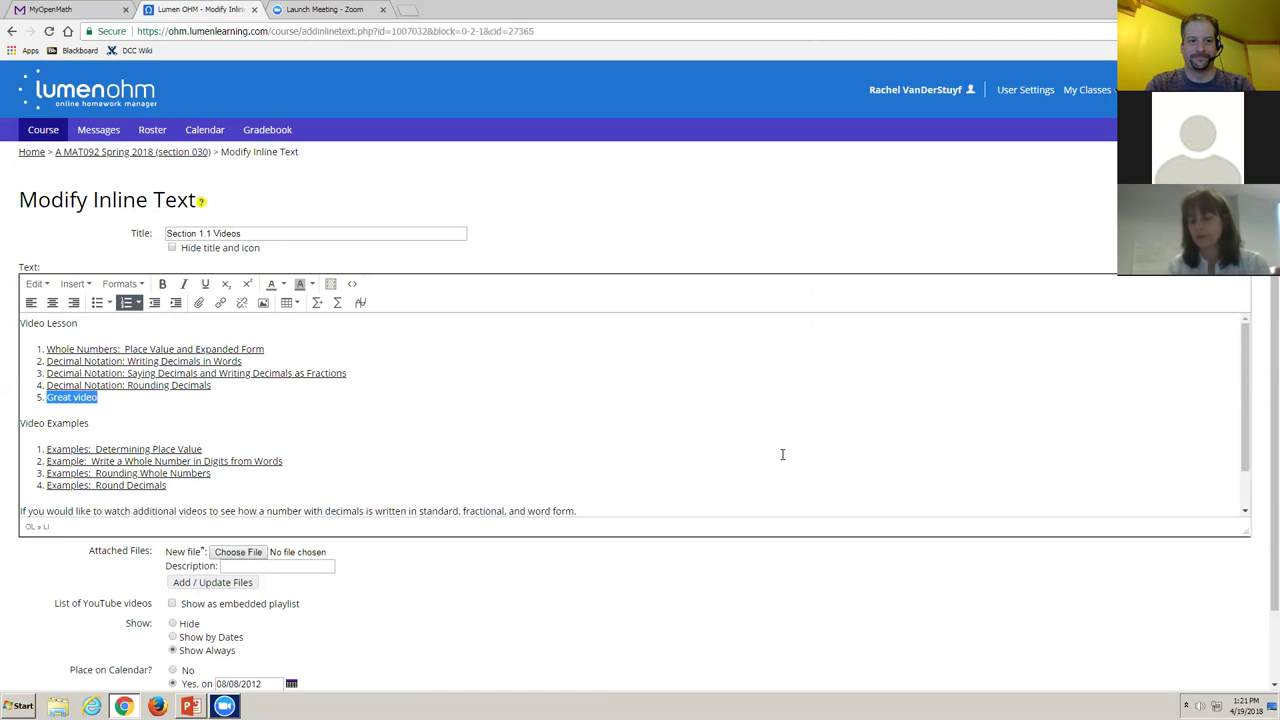
key(BackSpace)
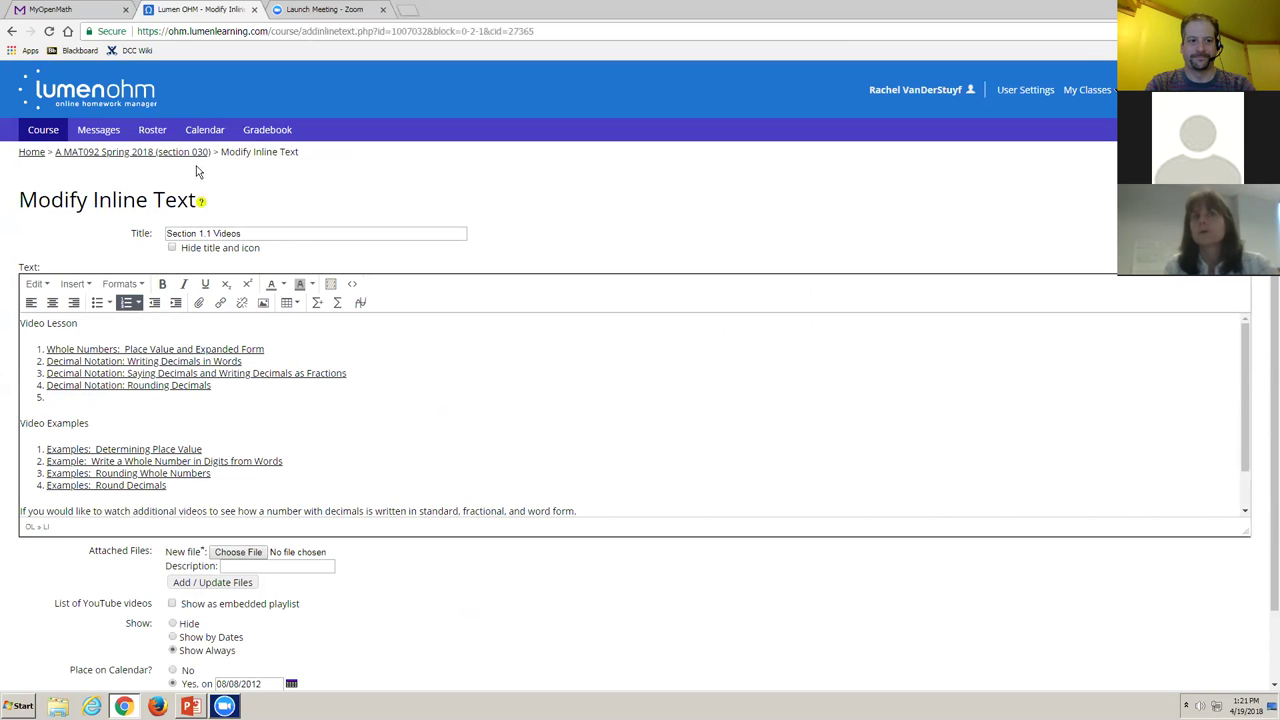
click(192, 152)
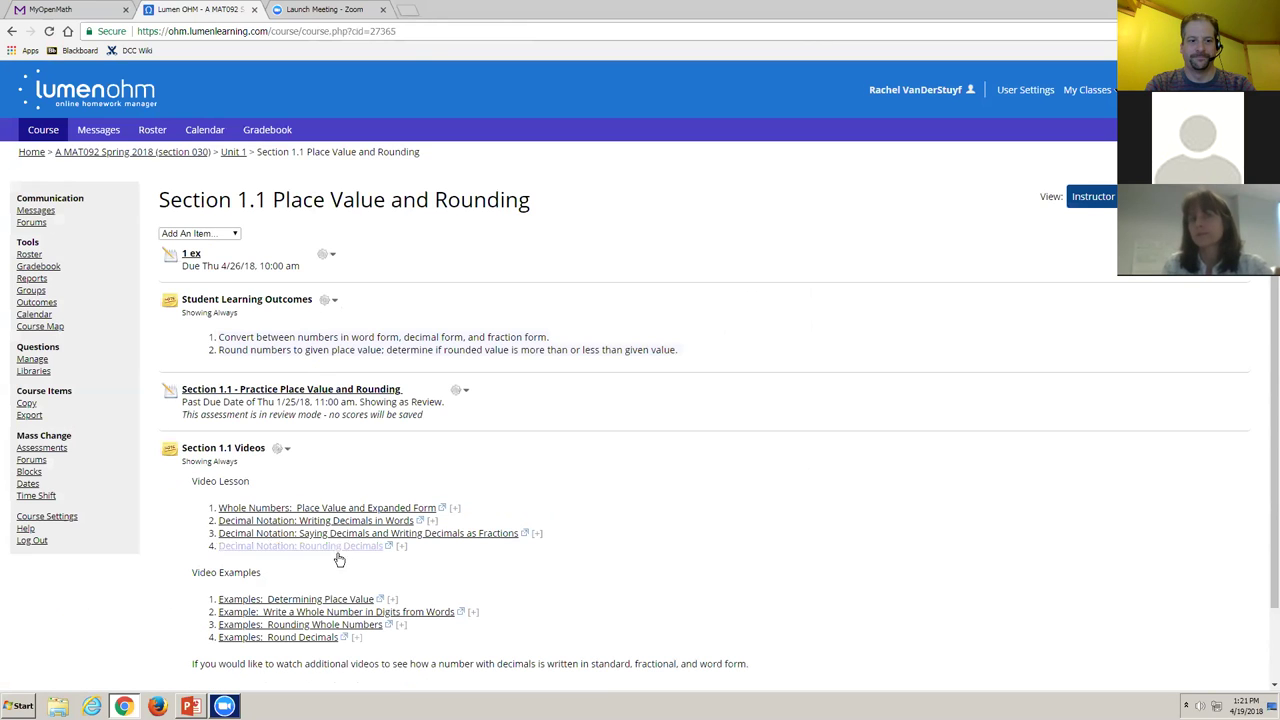
- Navigate through the A MAT092 Spring 2018 course page to the Lumen OHM home page
scroll(340, 540, down, 2)
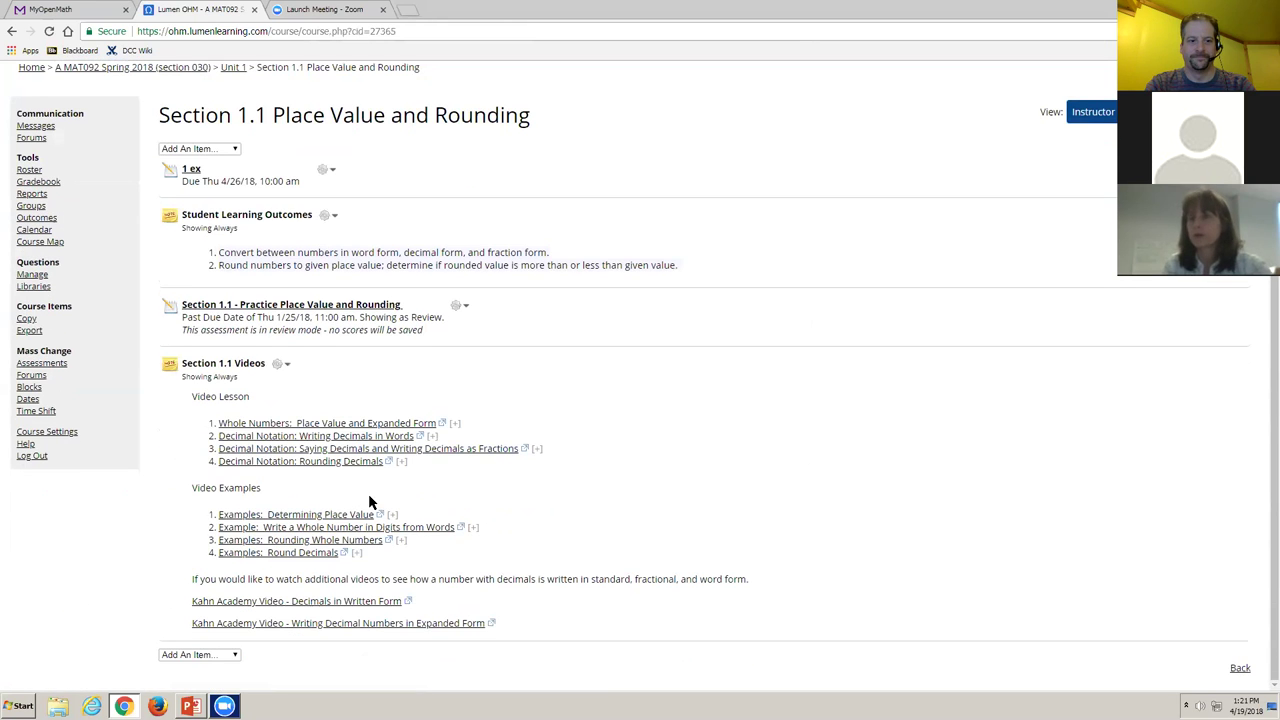
scroll(366, 505, up, 2)
click(152, 156)
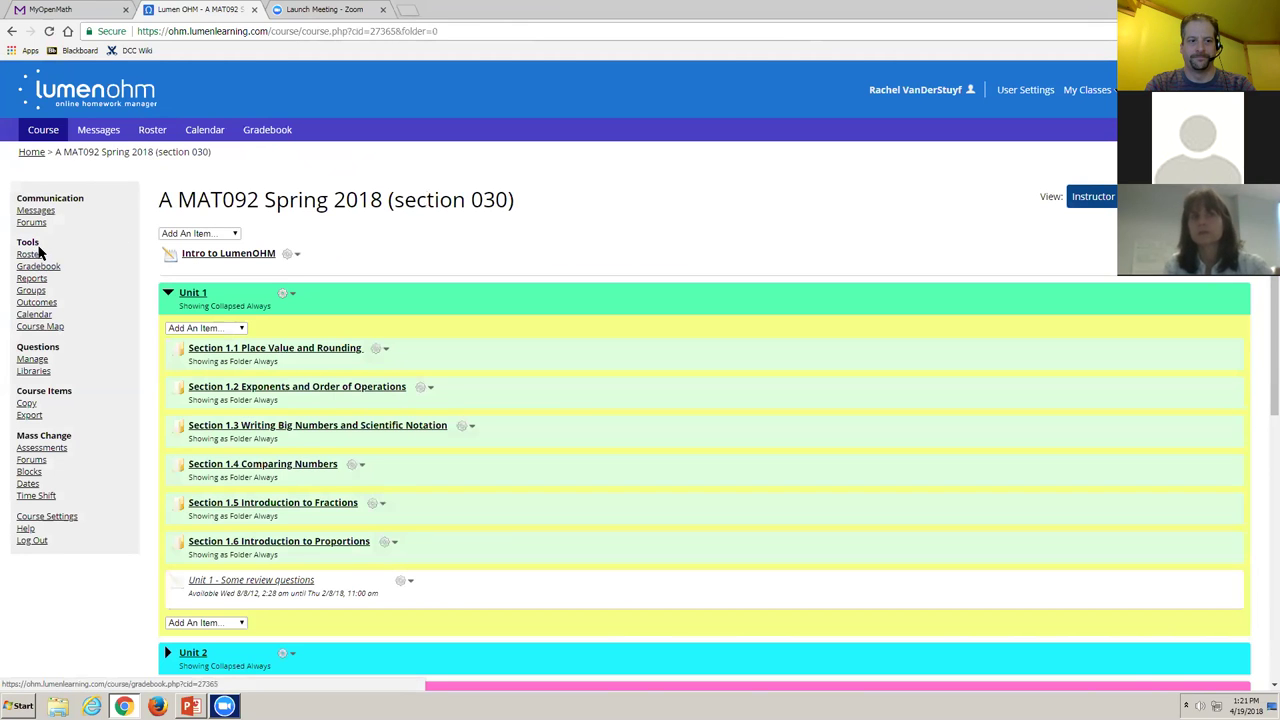
click(35, 155)
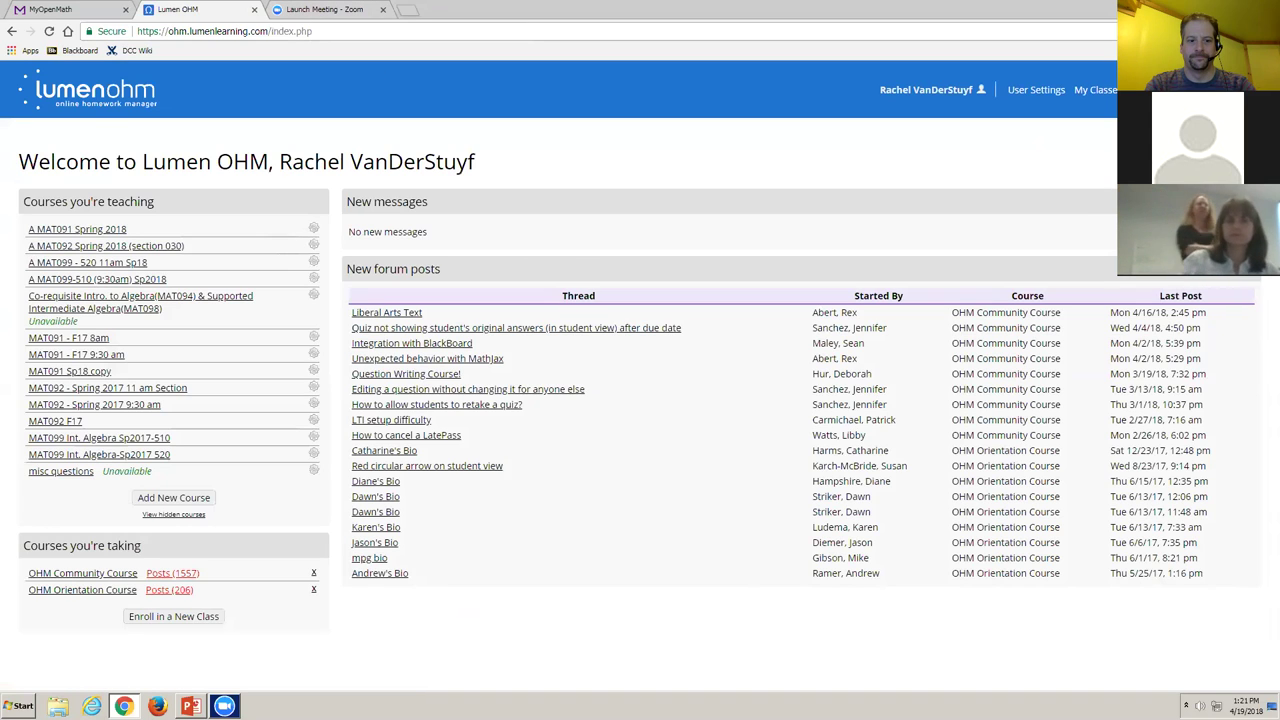
- Bring PowerPoint back up at slide 5, MAT092 (Math Literacy for College Students)
click(184, 705)
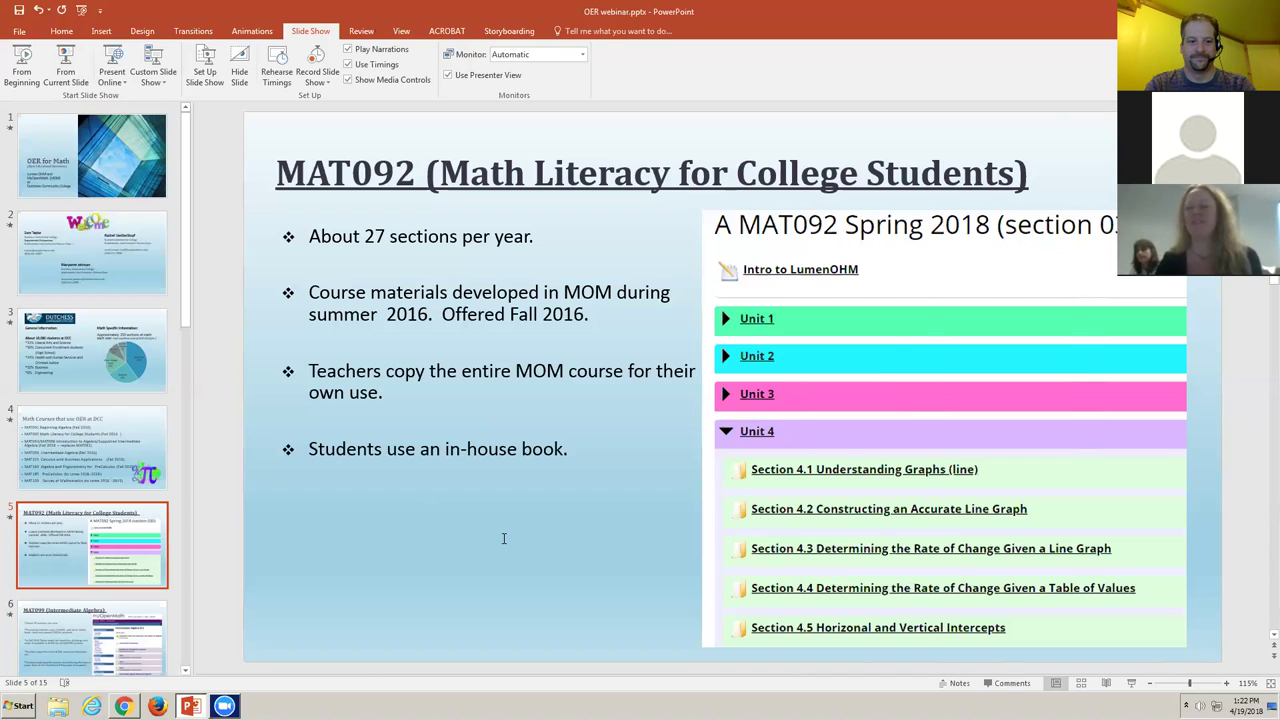
drag(184, 304, 183, 418)
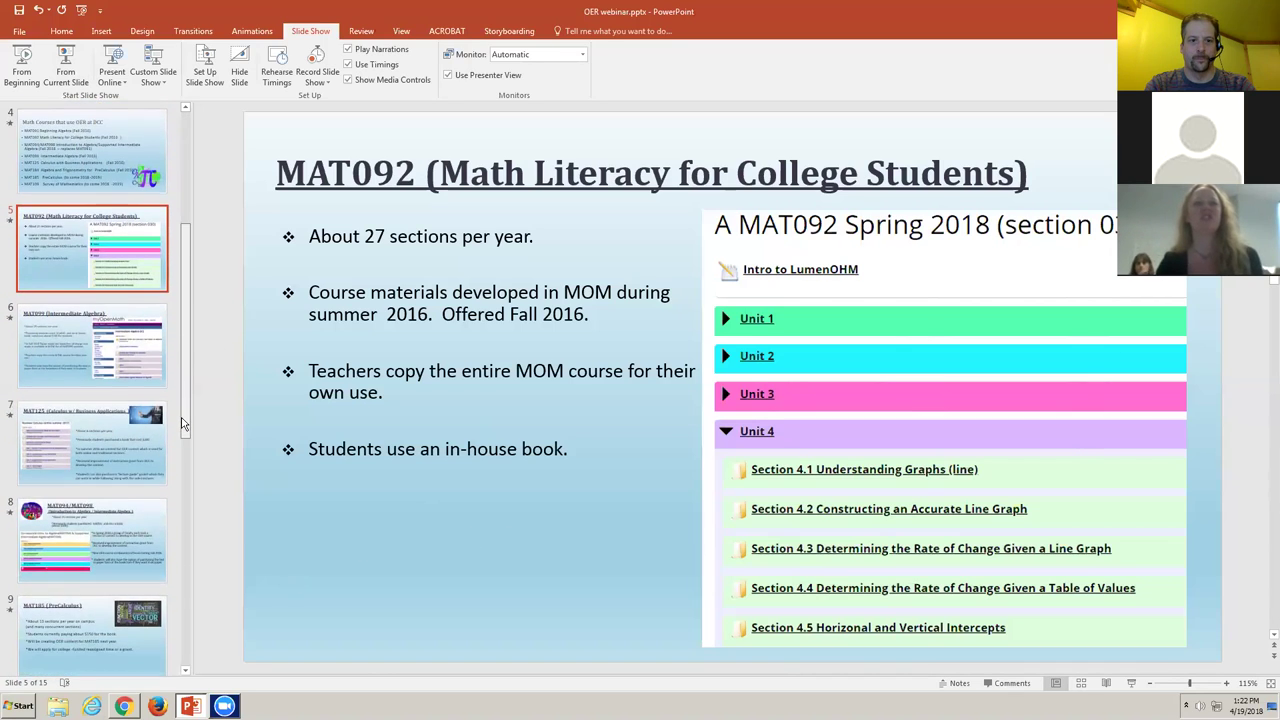
- Display slide 6, MAT099 (Intermediate Algebra), from the slide pane
click(128, 355)
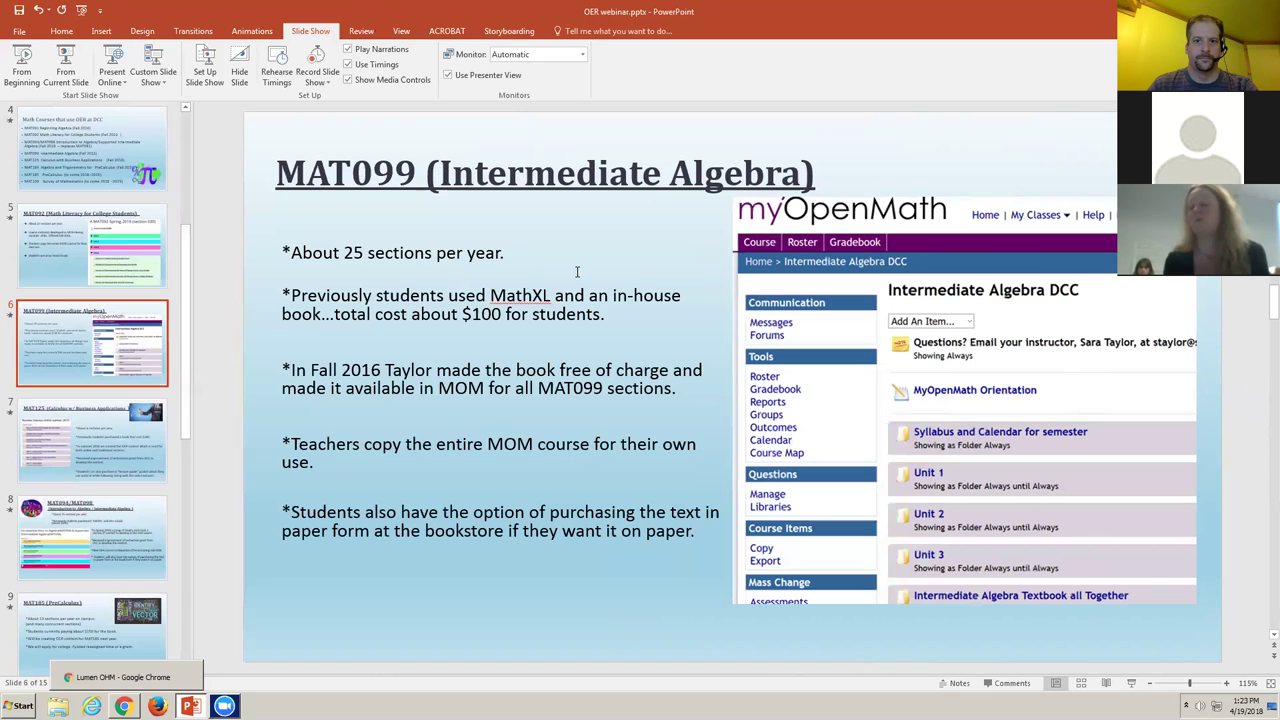
- In Lumen OHM's Intermediate Algebra DCC Unit 1, view Learning Videos, then collapse Lesson 1.1
key(alt+Tab)
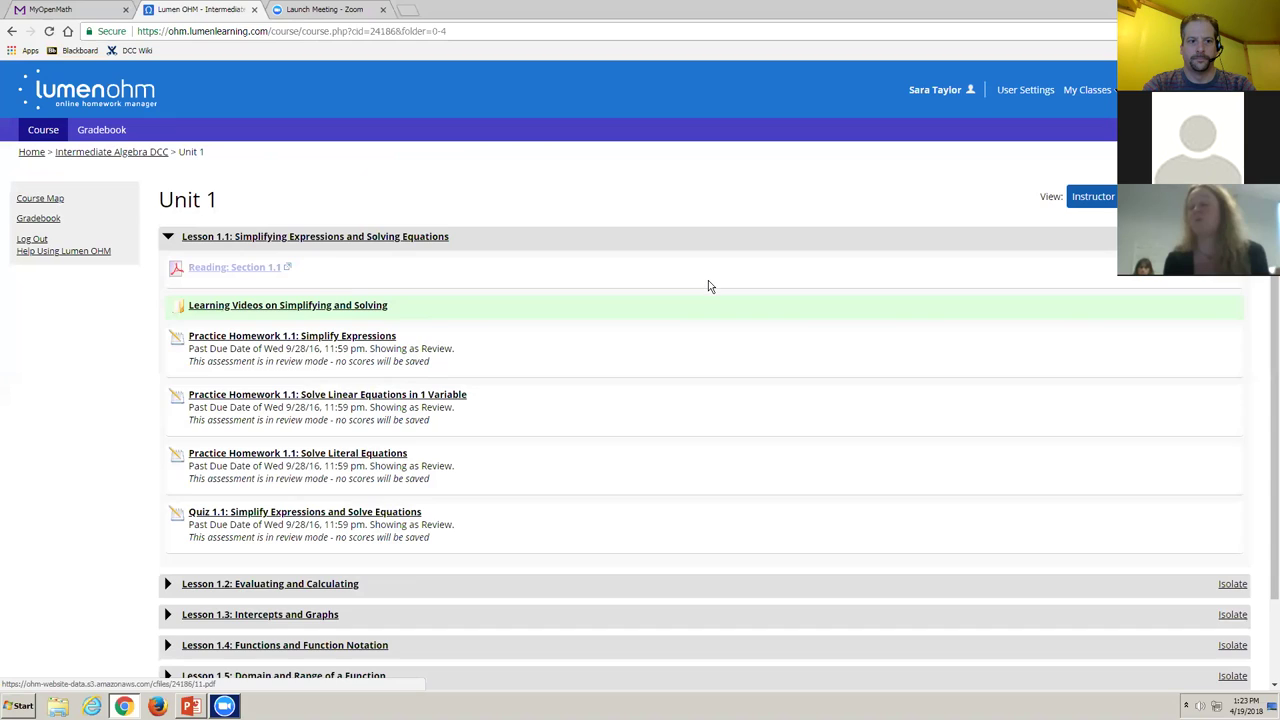
click(708, 286)
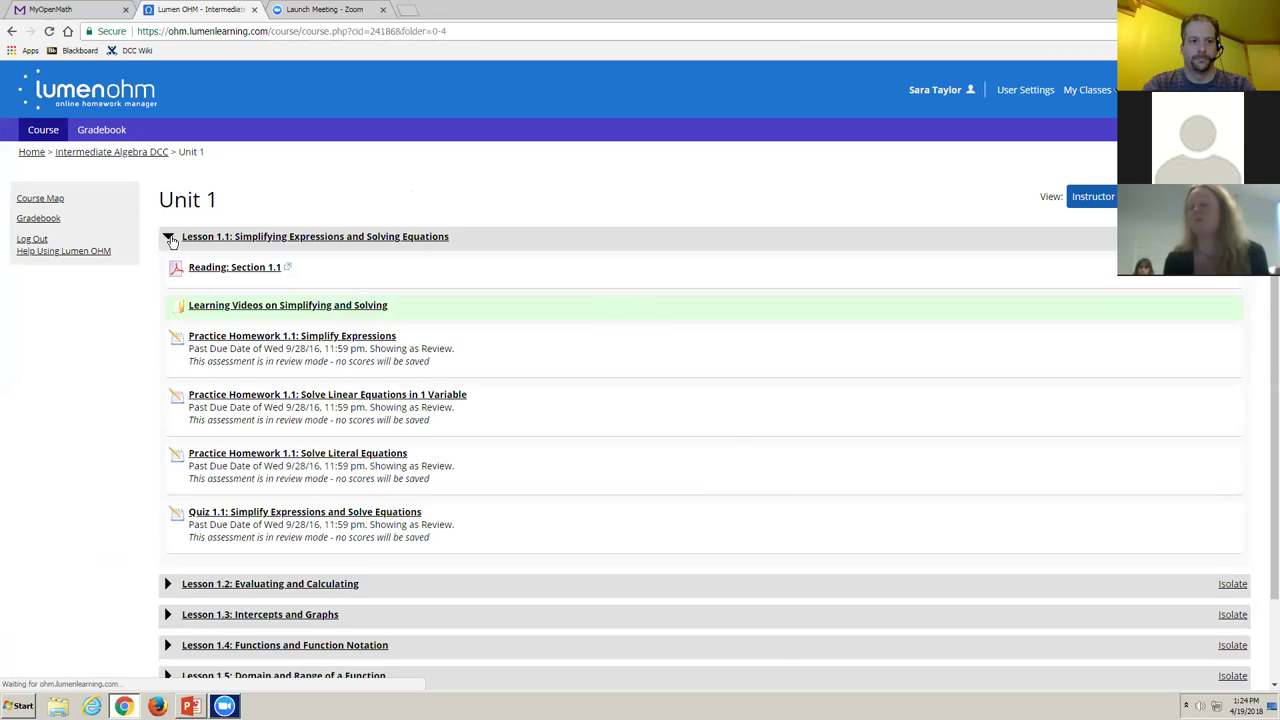
click(173, 242)
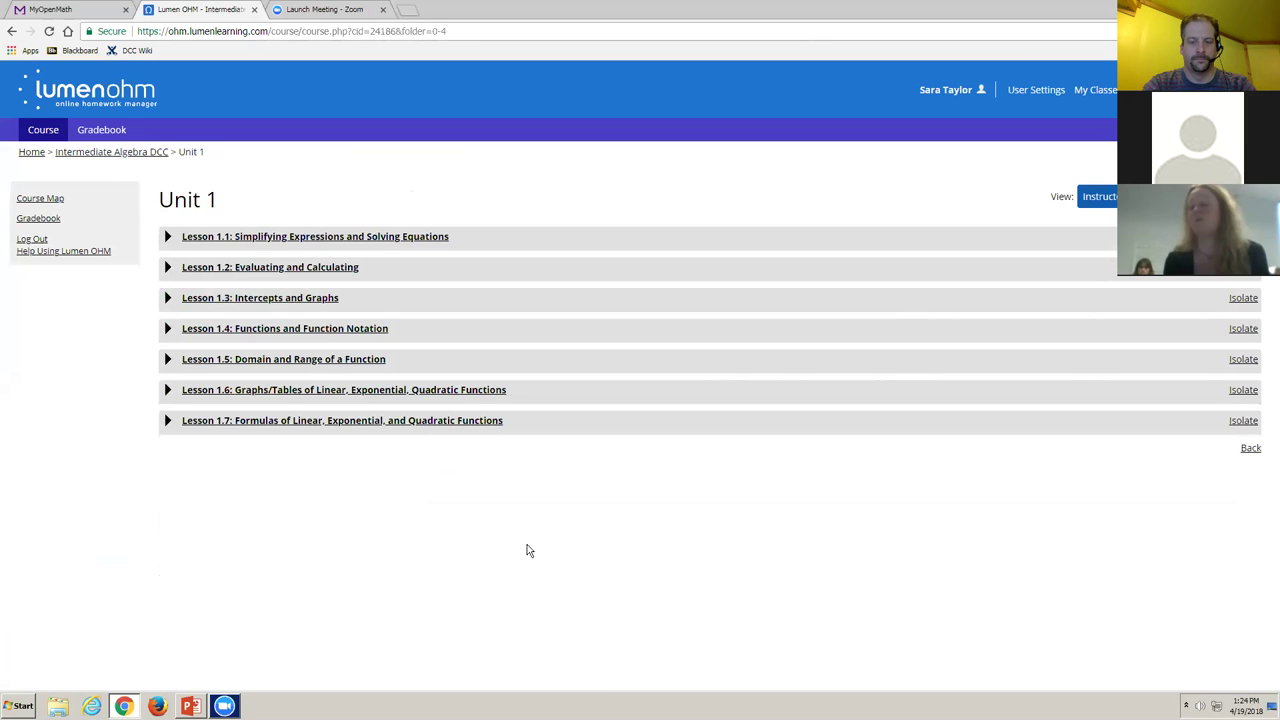
- Return to the Intermediate Algebra DCC course page via the breadcrumb trail
click(121, 152)
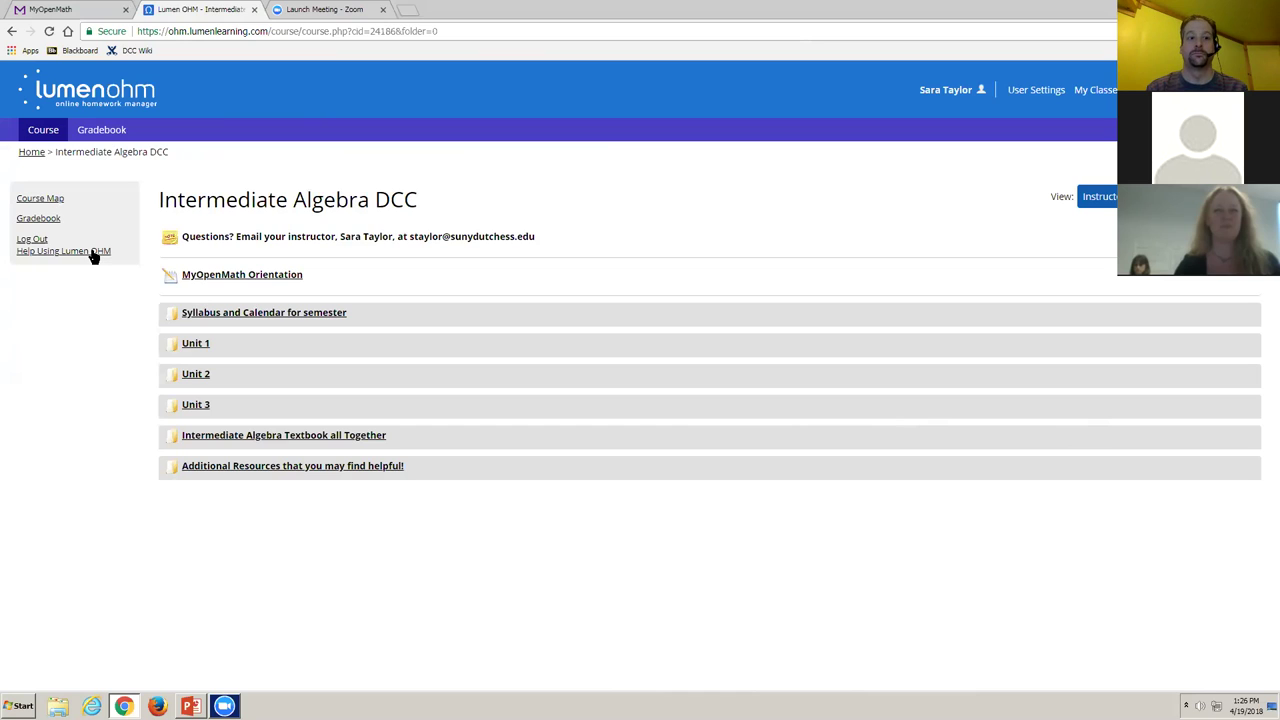
- Browse Business Calculus Unit 1, then open Unit 3 Block 1's Videos and Reading page
click(90, 252)
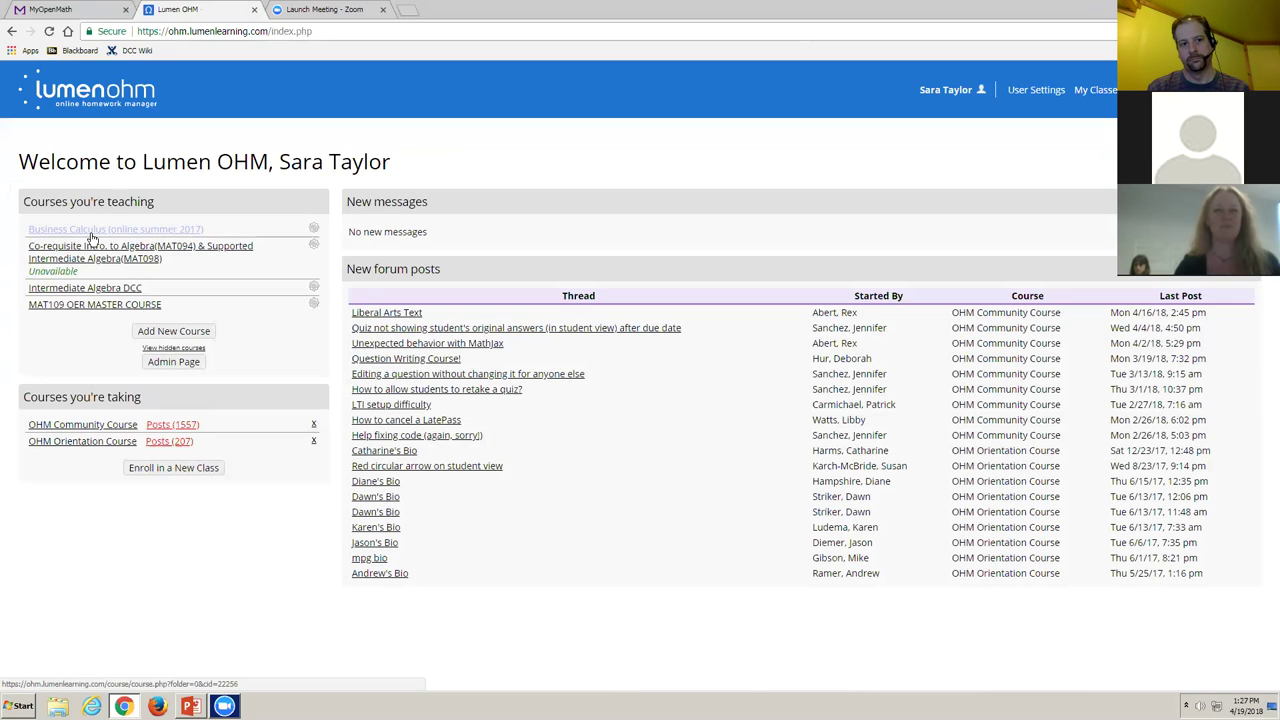
click(91, 237)
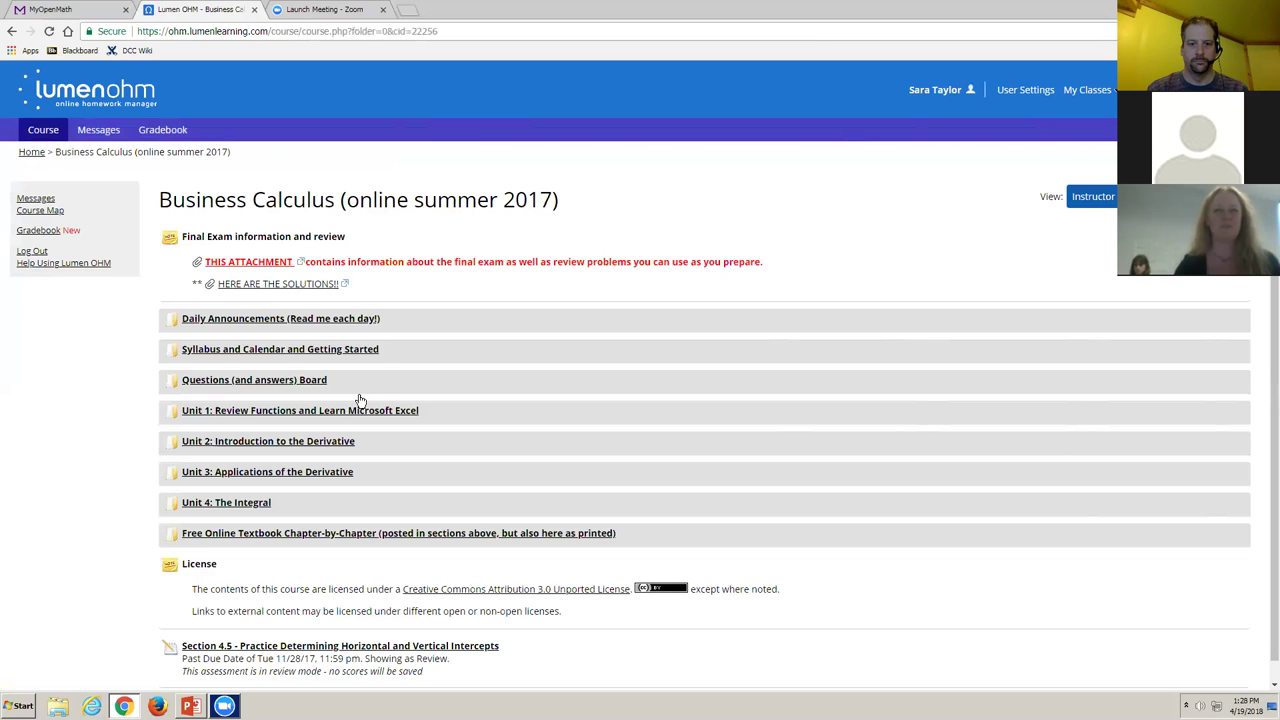
click(358, 412)
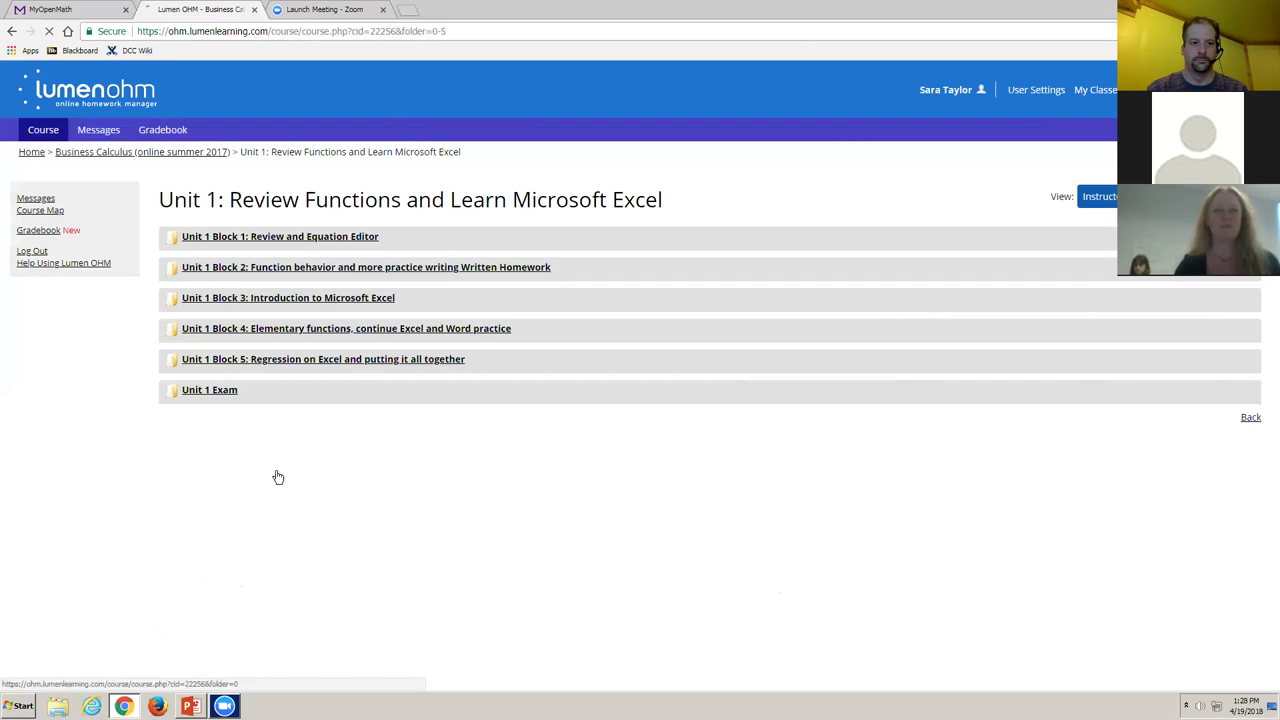
click(277, 477)
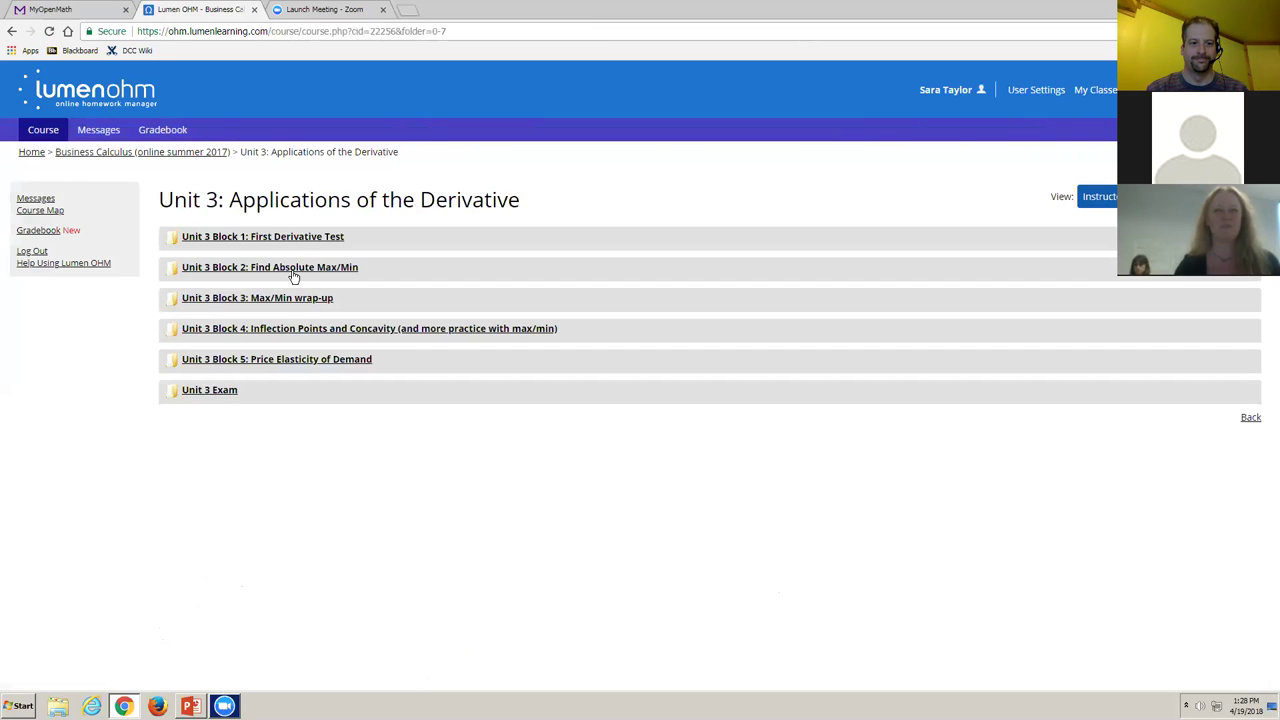
click(290, 237)
click(291, 237)
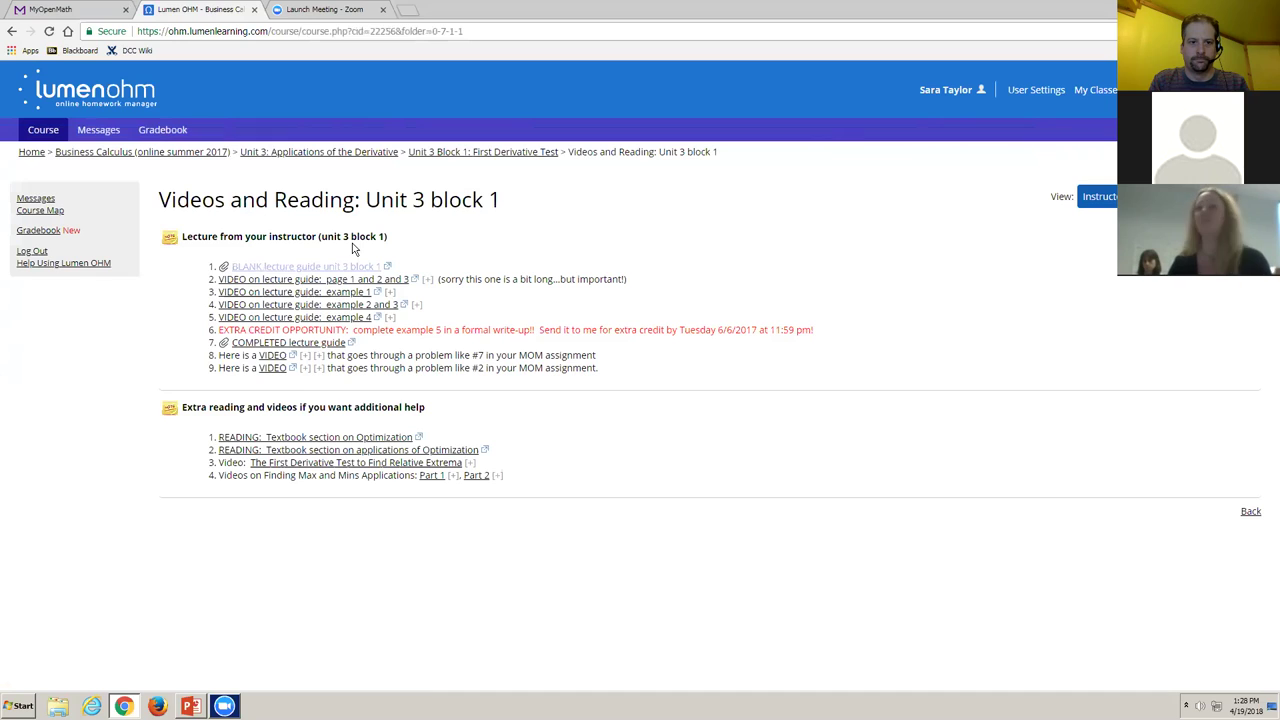
- View the MOM #1 practice page in Unit 3 Block 1, then return to PowerPoint's MAT099 slide
click(505, 152)
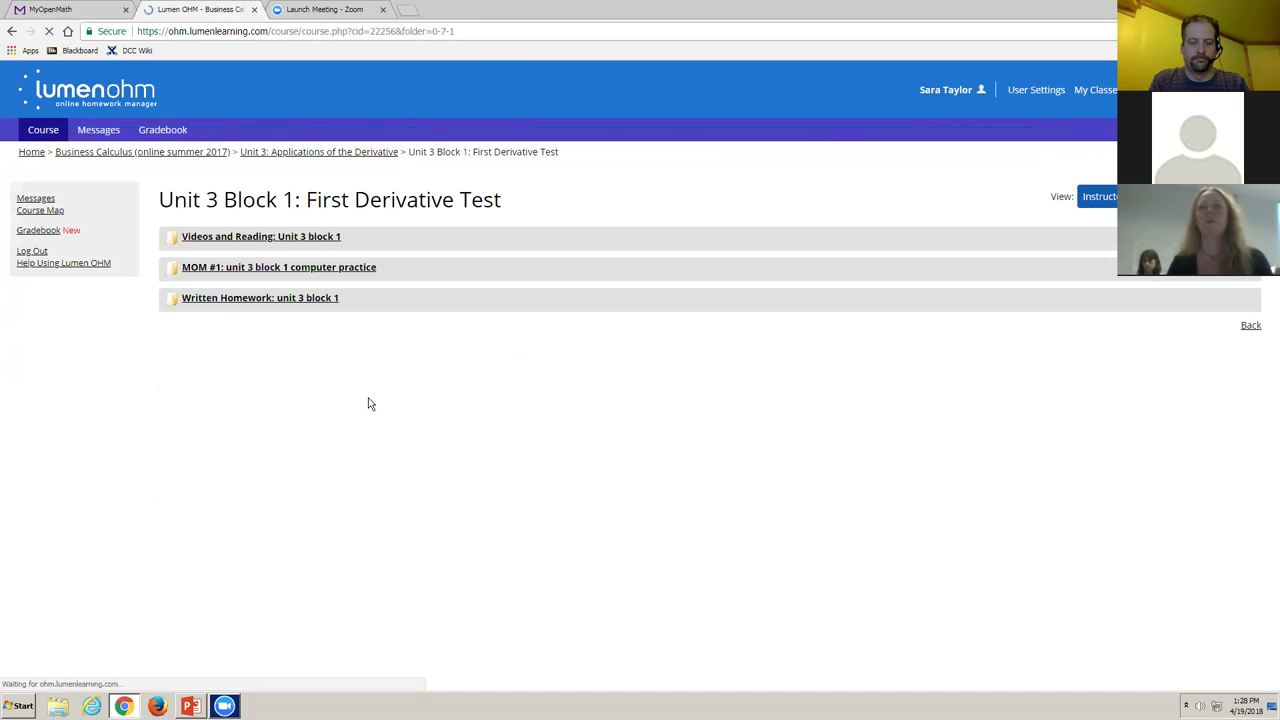
click(252, 272)
click(449, 160)
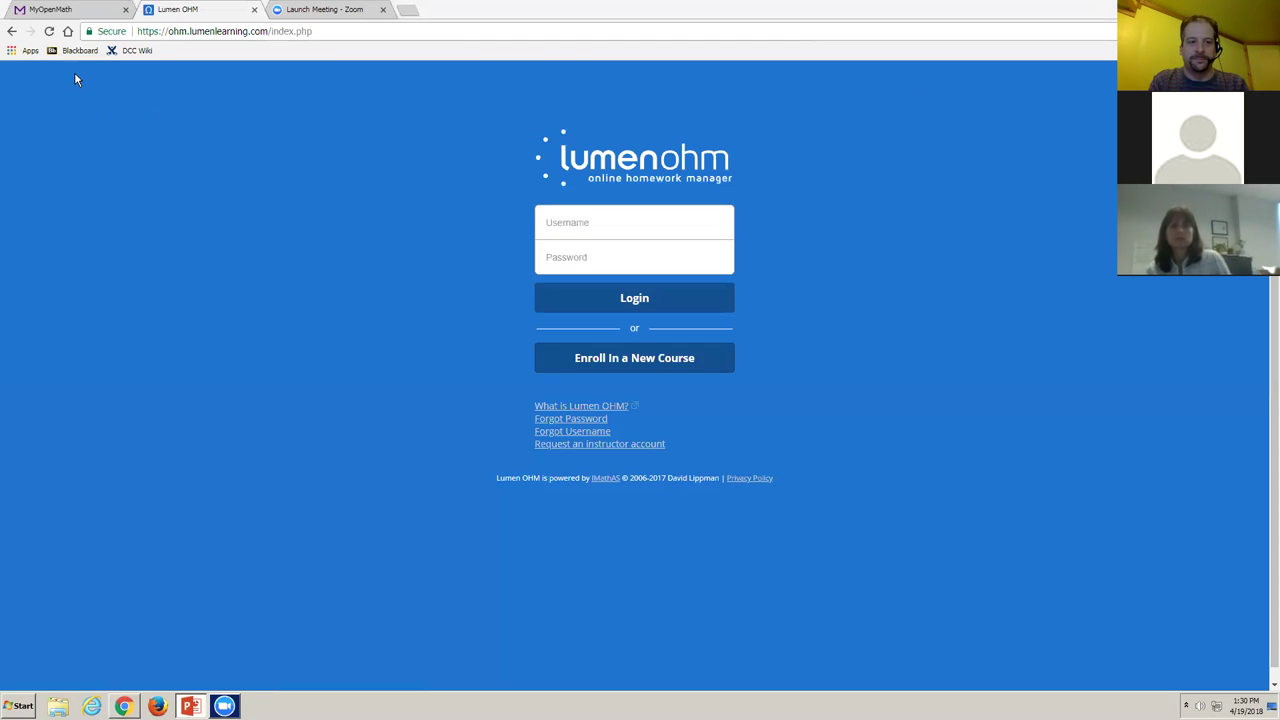
key(alt+Tab)
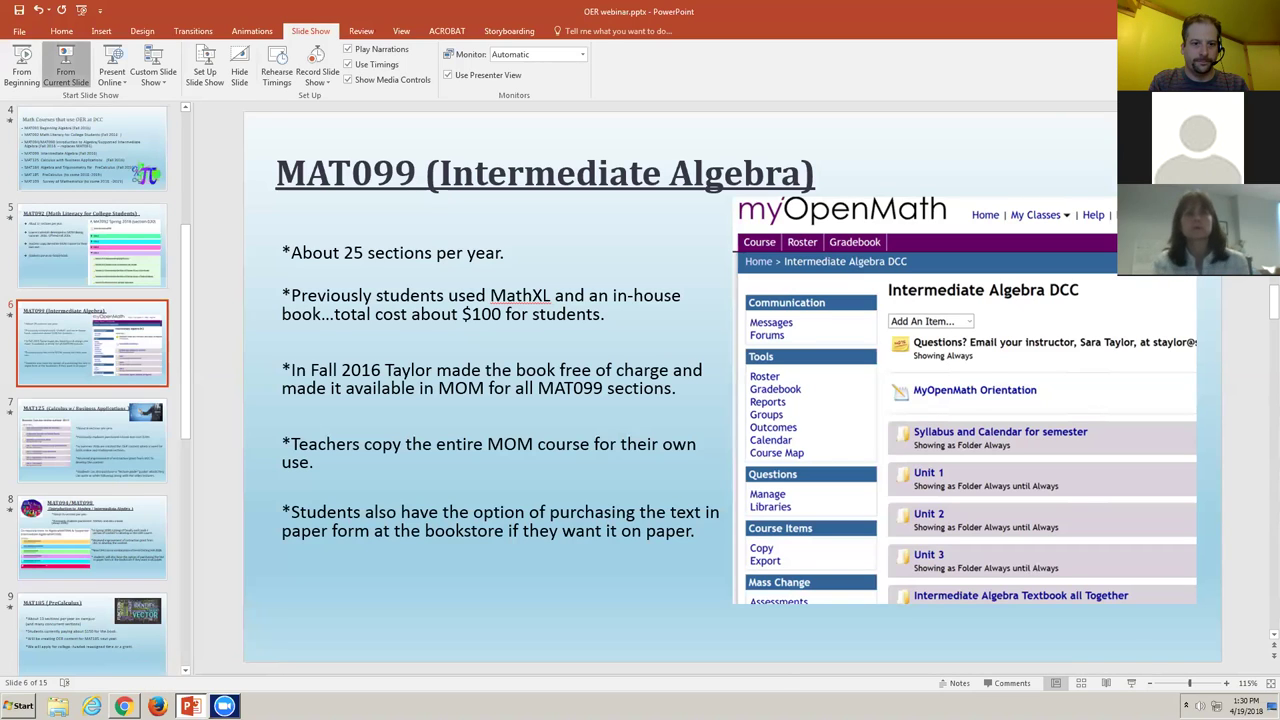
- Present from the MAT099 slide, revealing its bullets, then advance through MAT125 to MAT094/MAT098
click(65, 65)
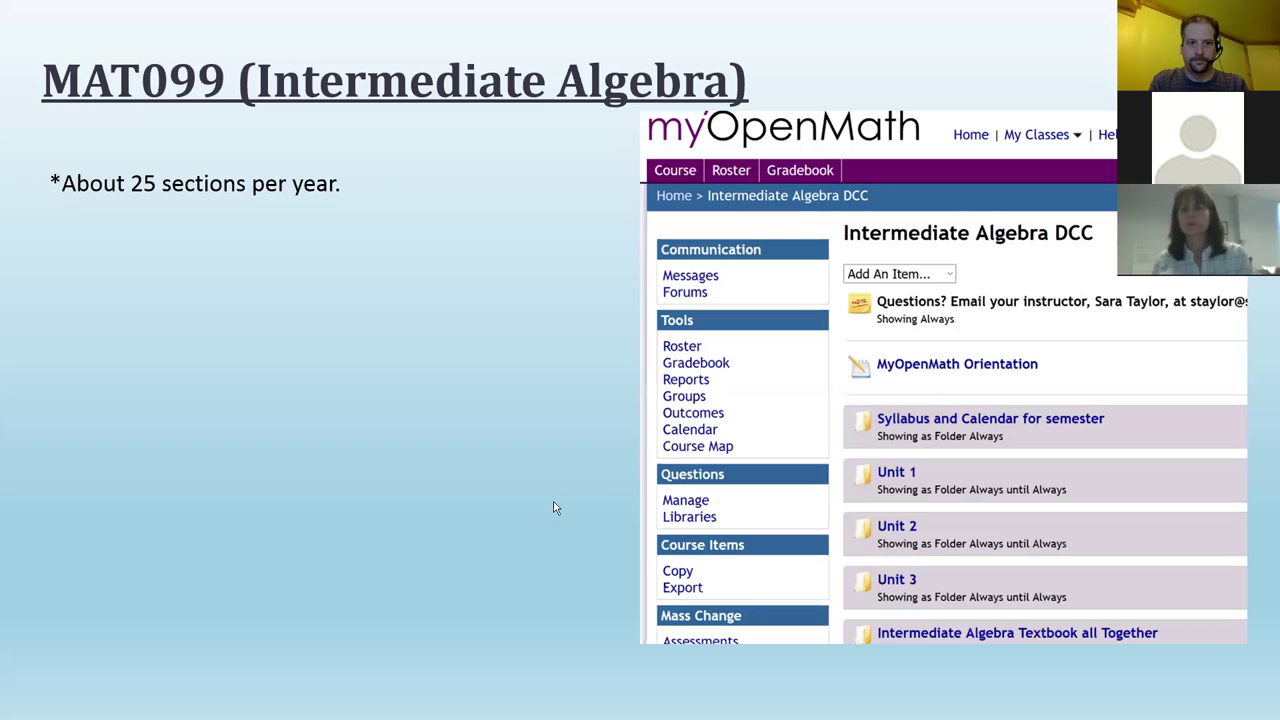
right_click(548, 506)
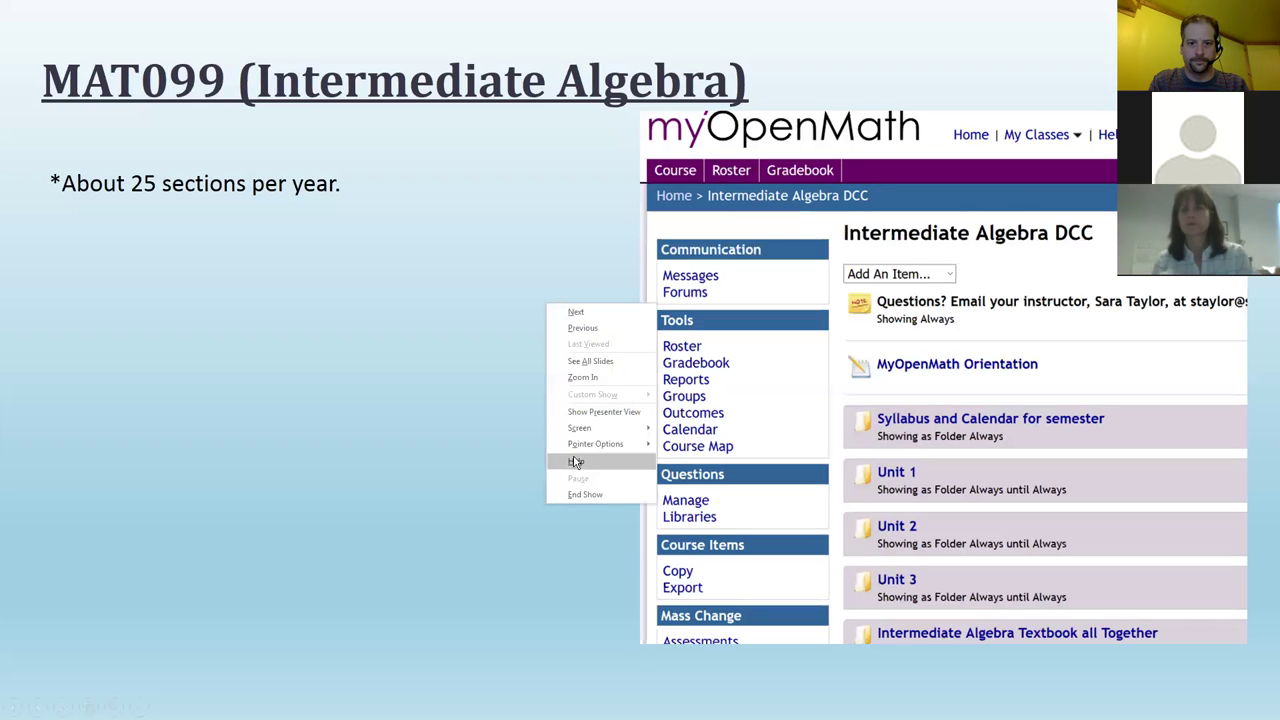
click(579, 312)
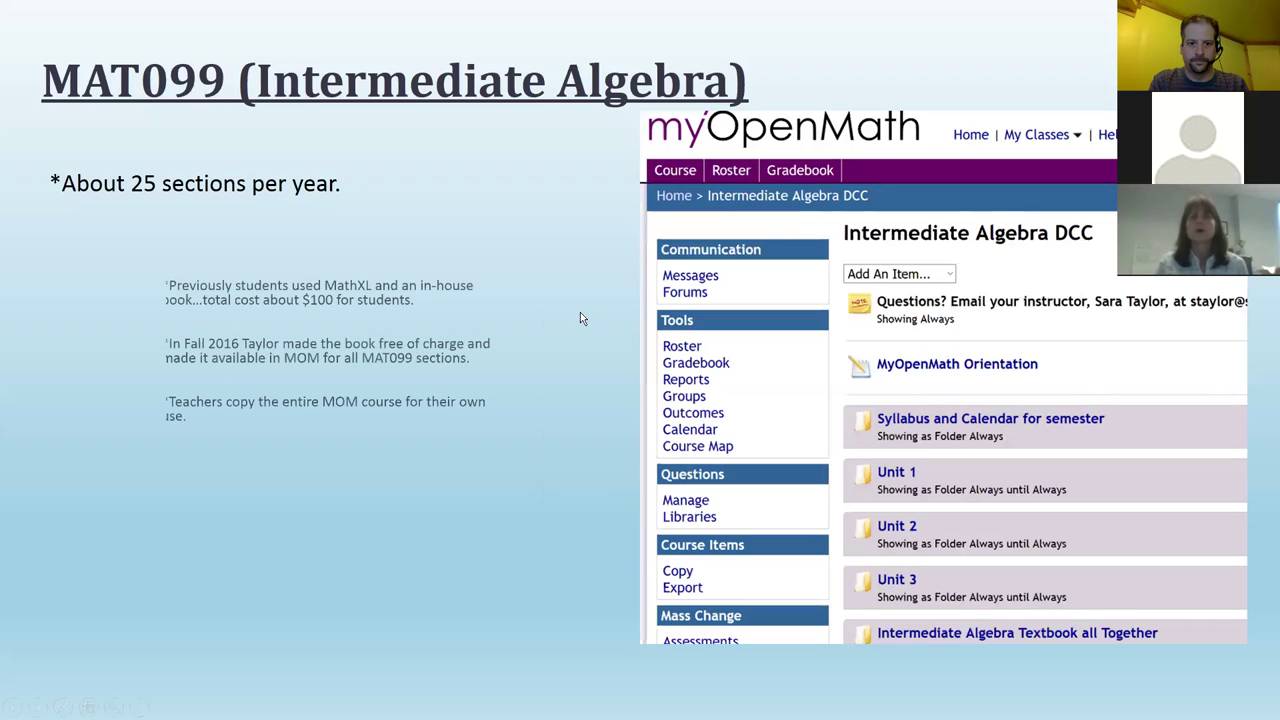
right_click(584, 318)
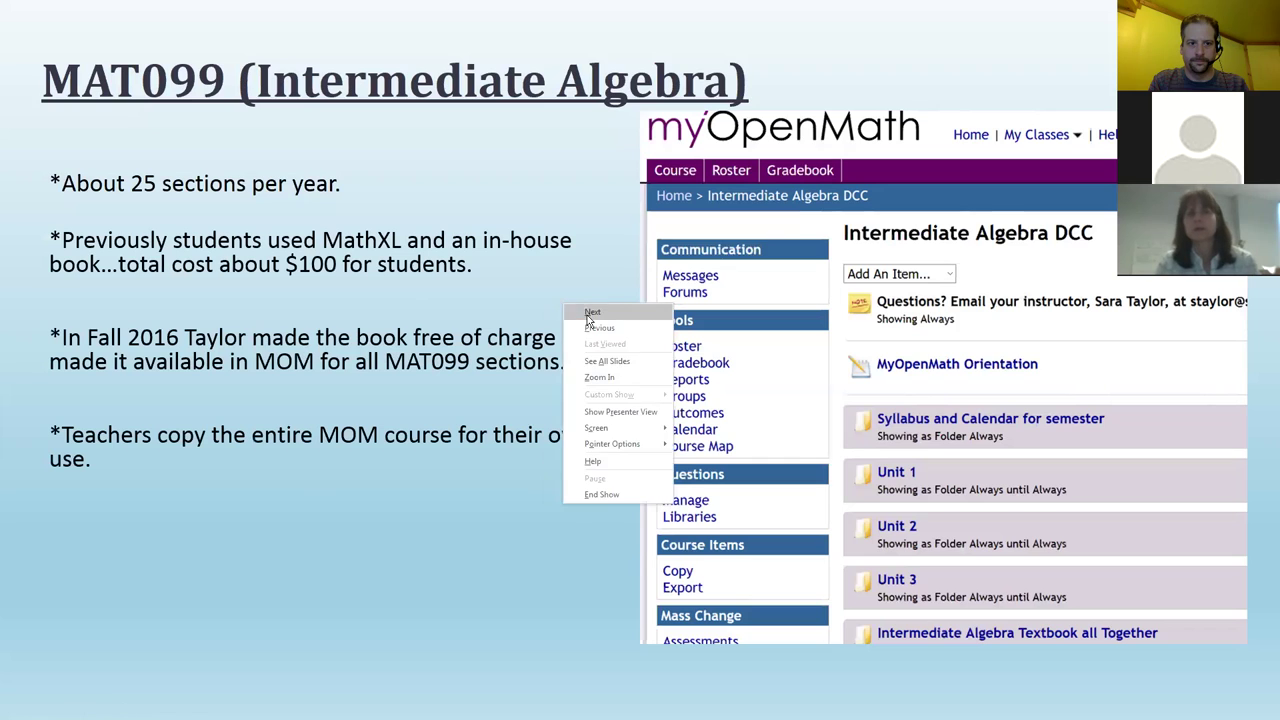
click(592, 313)
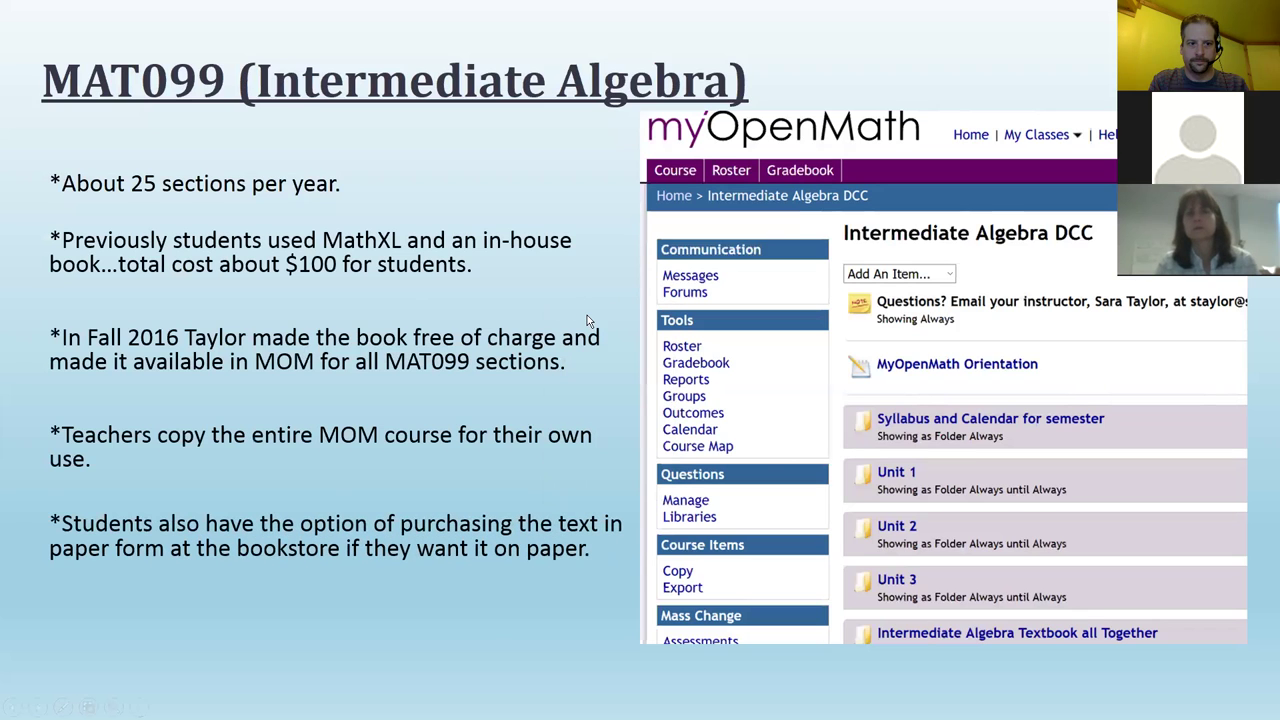
click(587, 315)
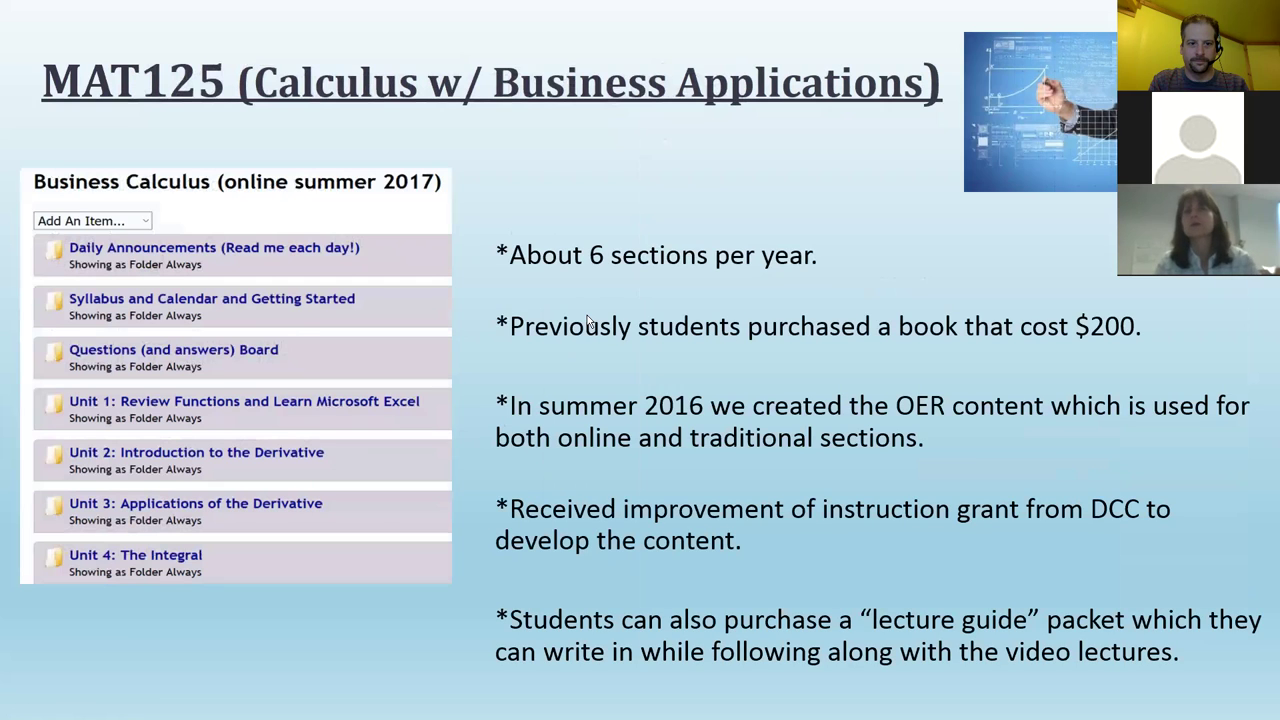
click(588, 320)
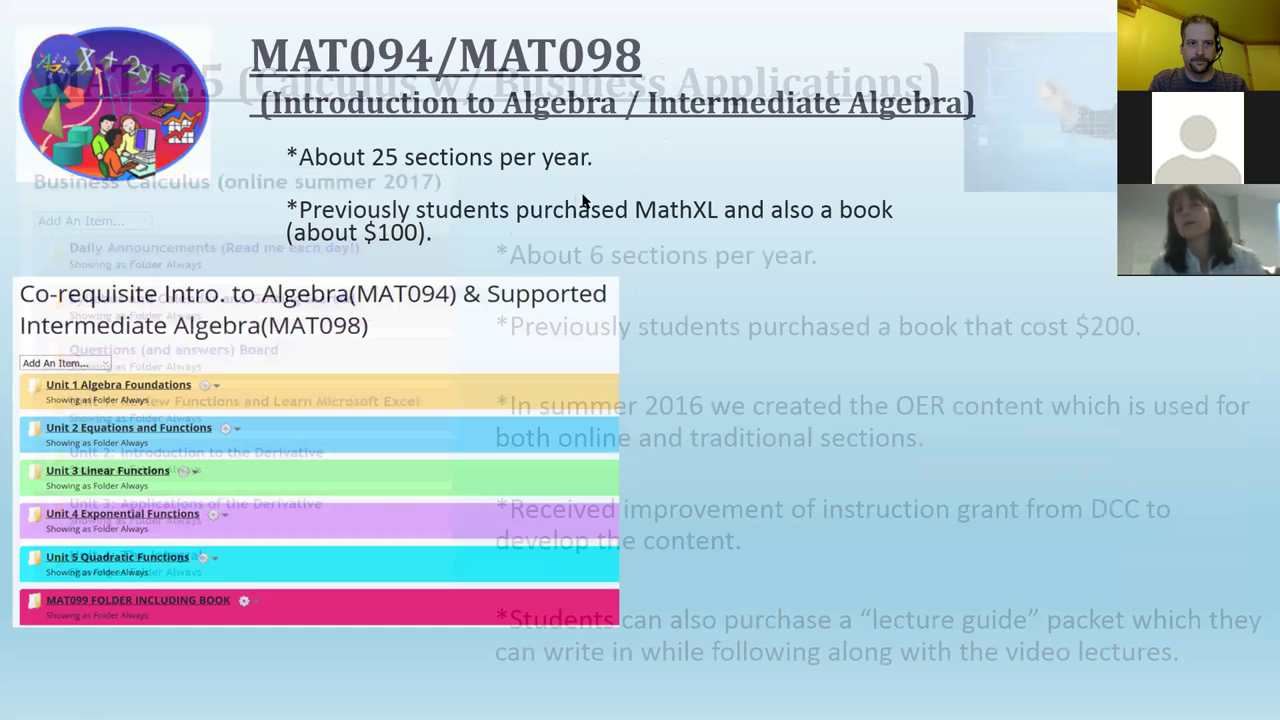
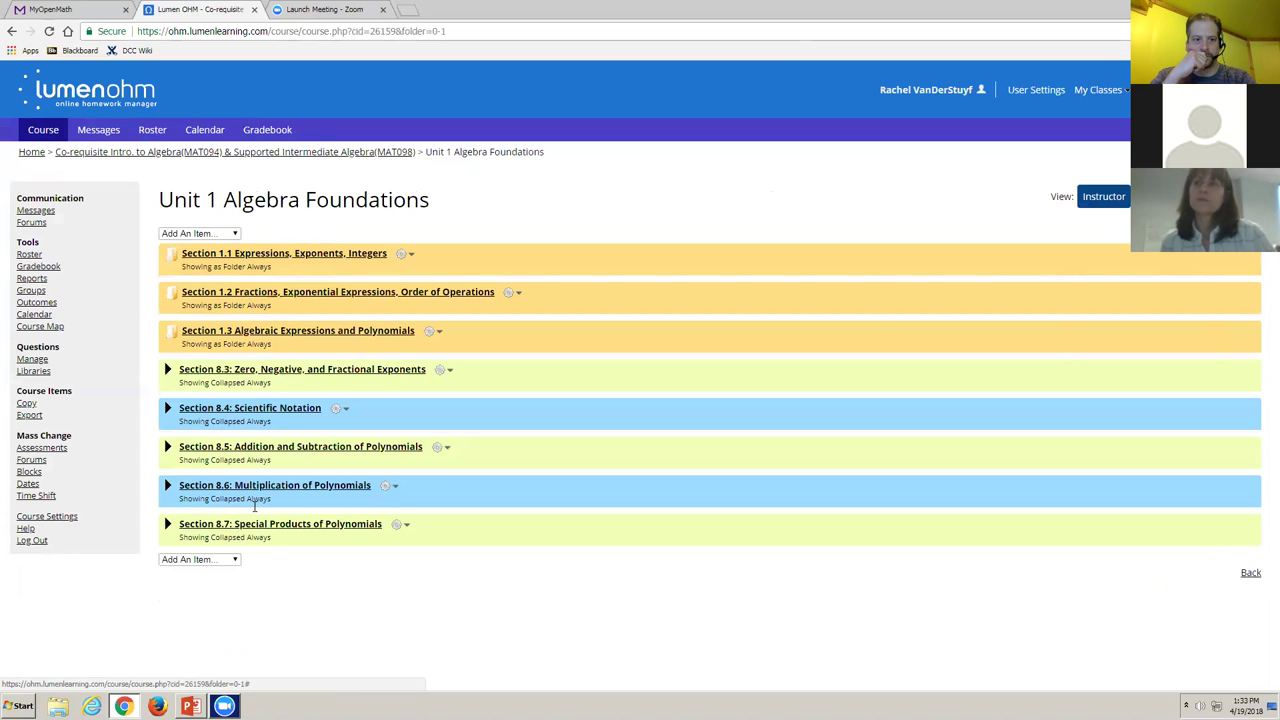
- Start copying course items and filter the template courses to Prealgebra and Elementary Algebra levels
click(24, 403)
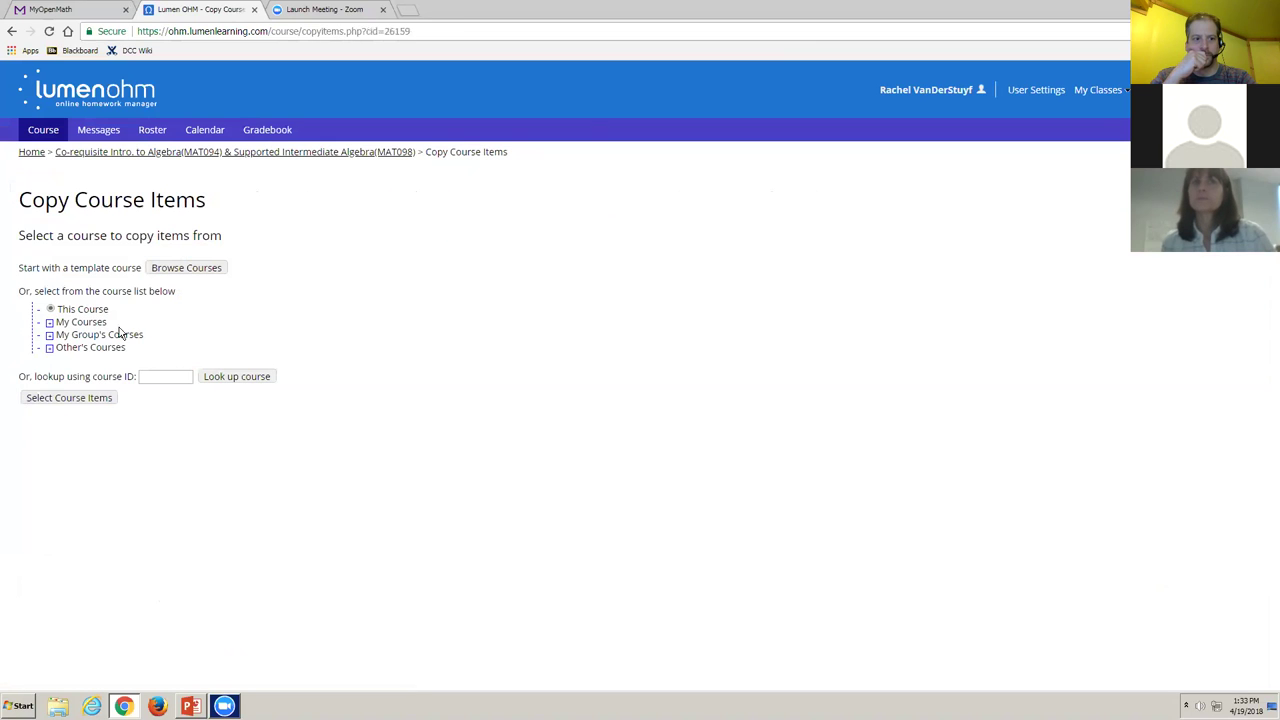
click(161, 270)
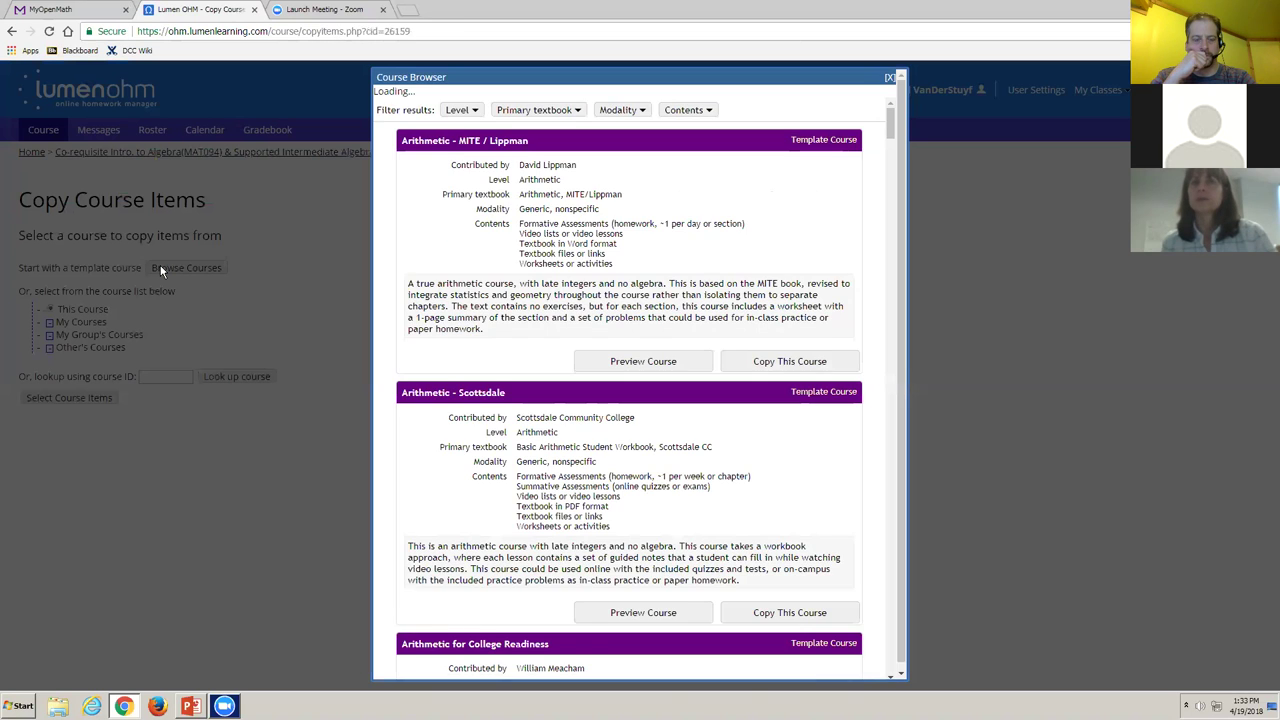
click(461, 98)
click(451, 146)
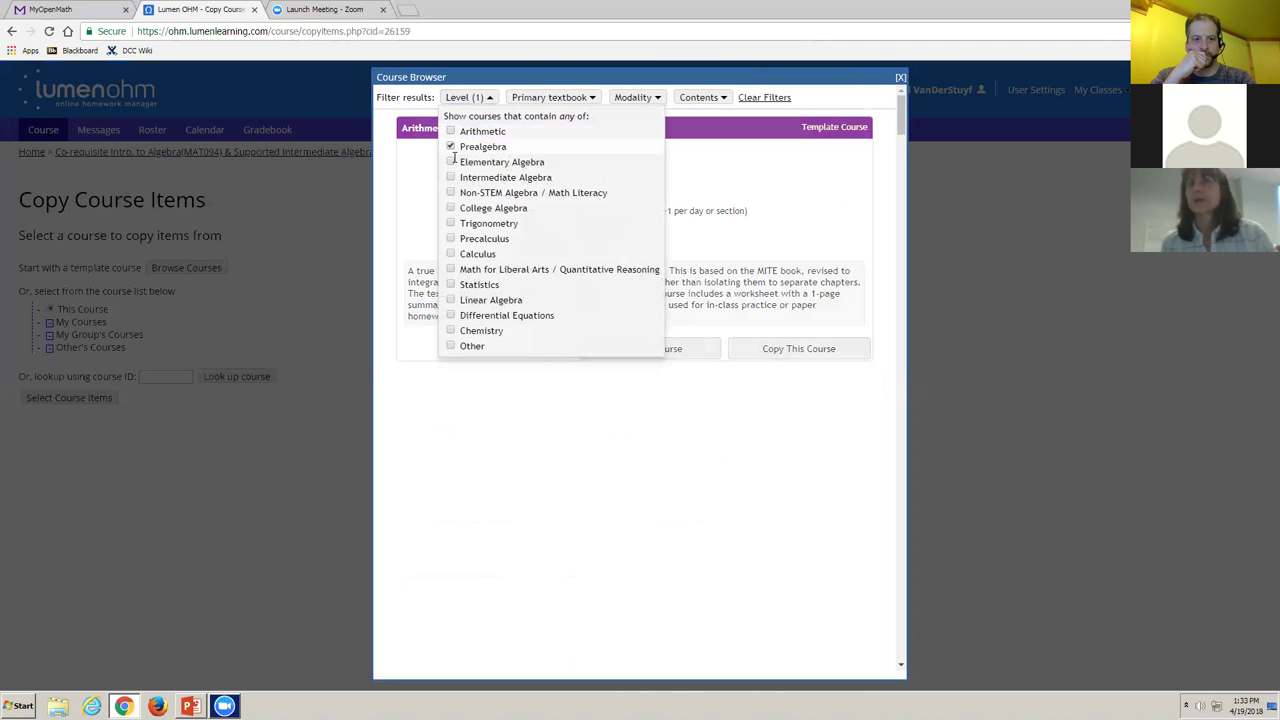
click(451, 161)
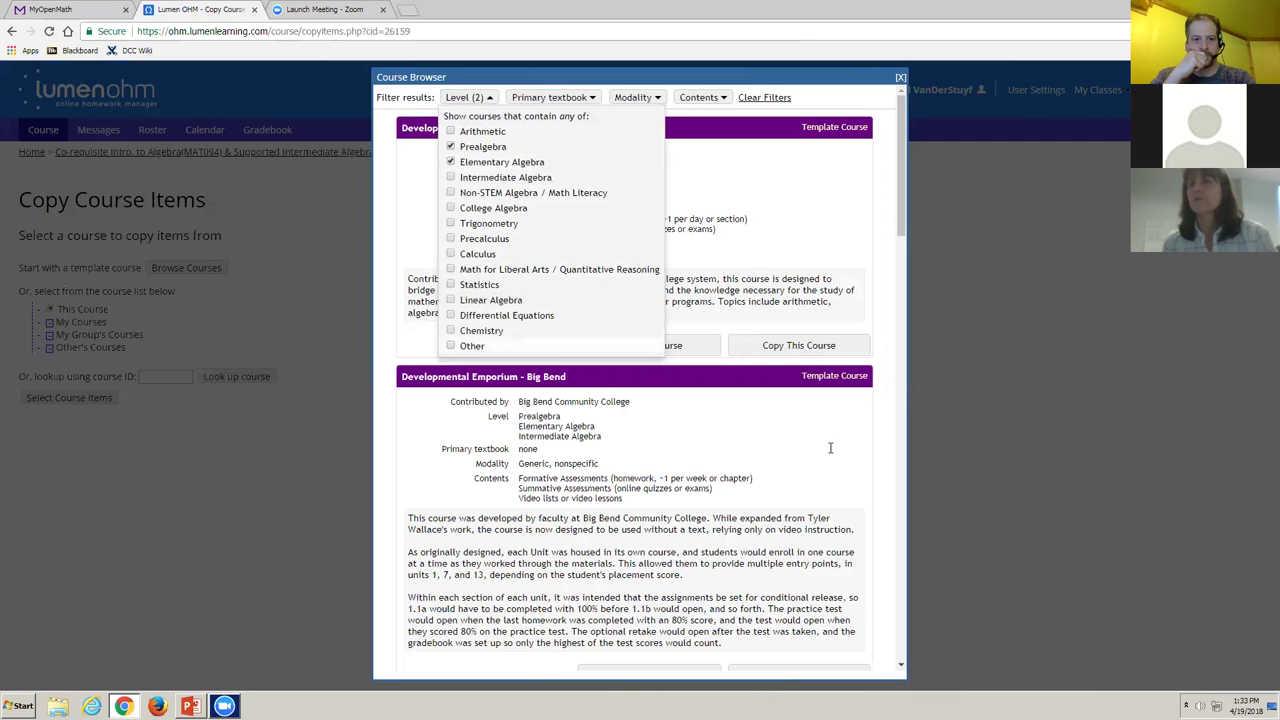
click(890, 393)
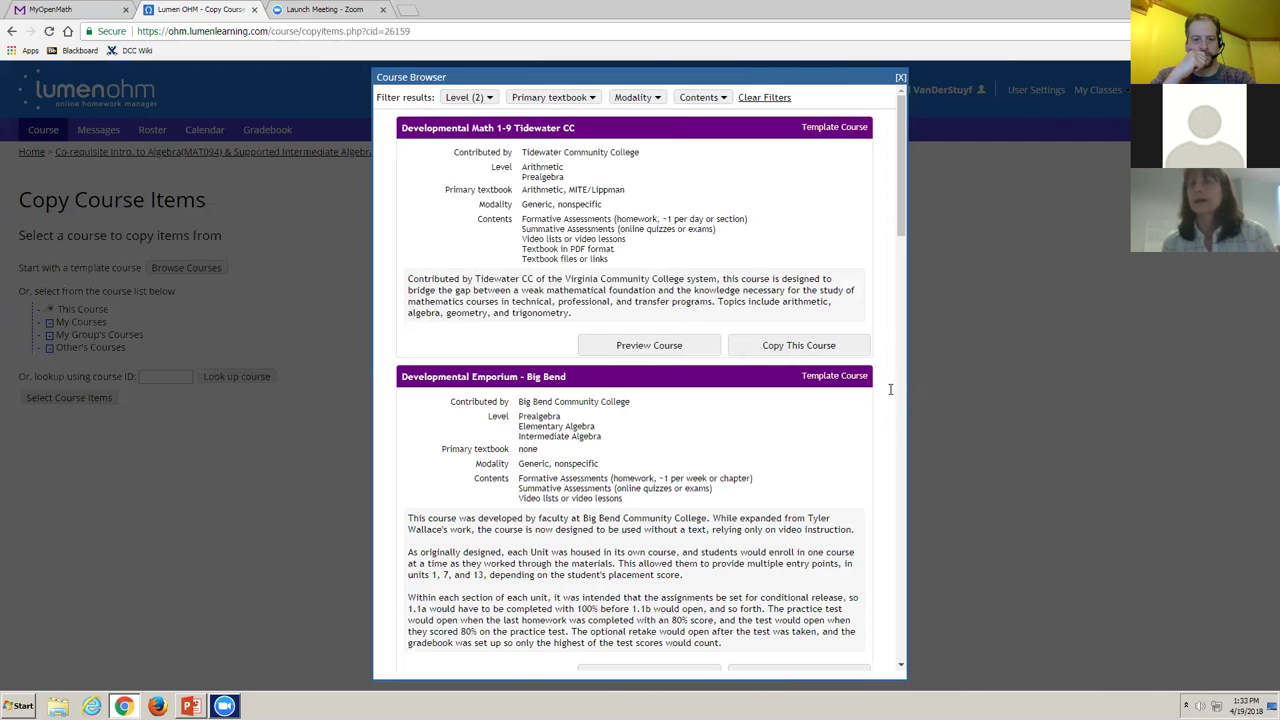
- Scroll through the listed Prealgebra and Beginning Algebra template courses
scroll(890, 389, down, 3)
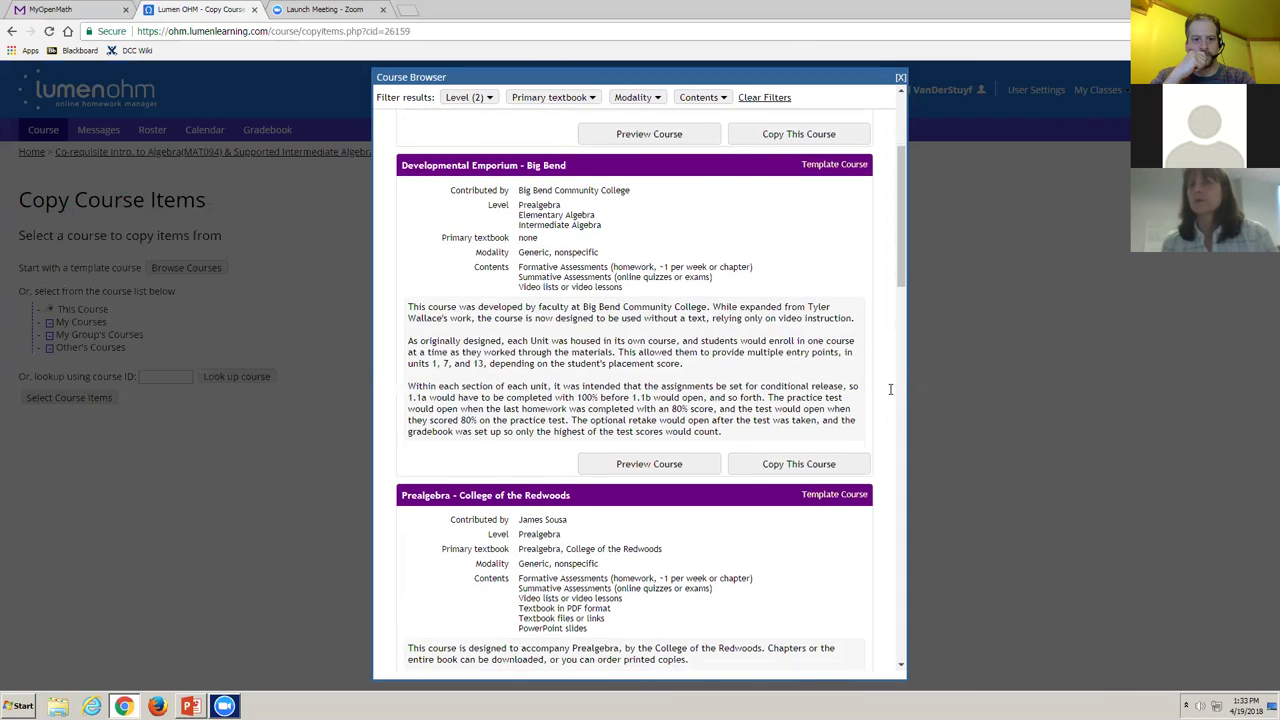
scroll(890, 389, down, 2)
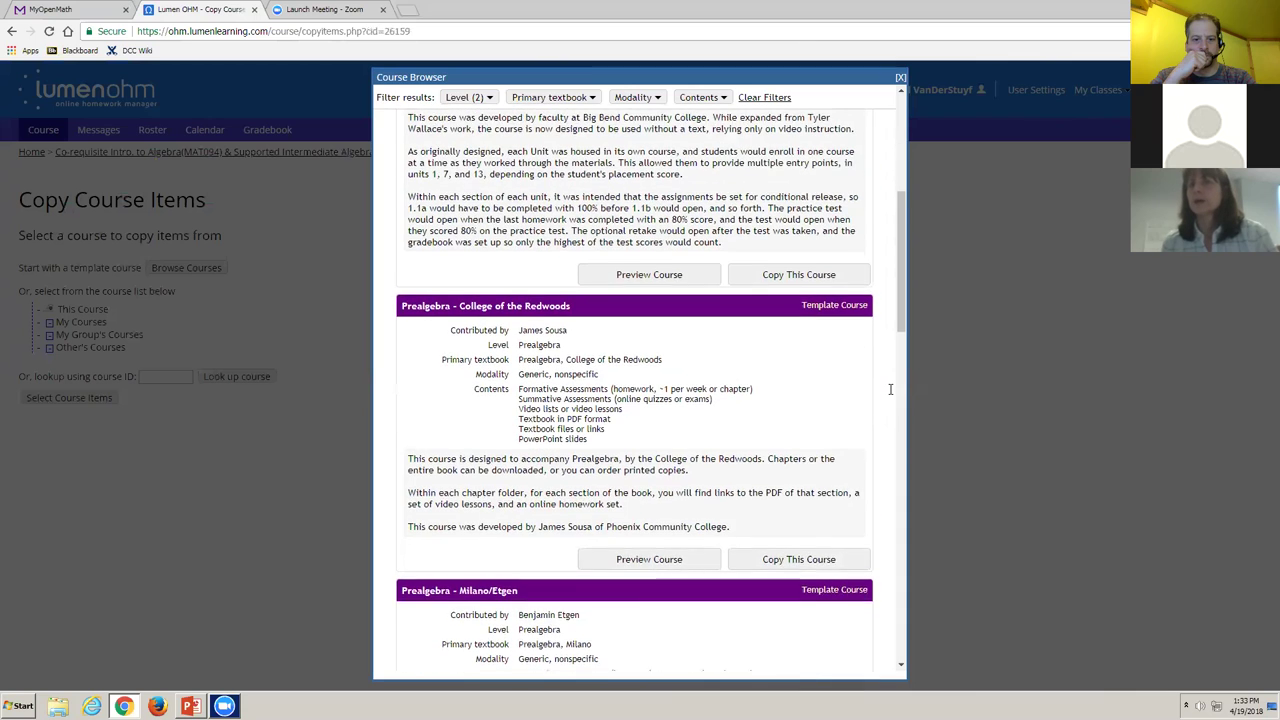
scroll(888, 394, down, 3)
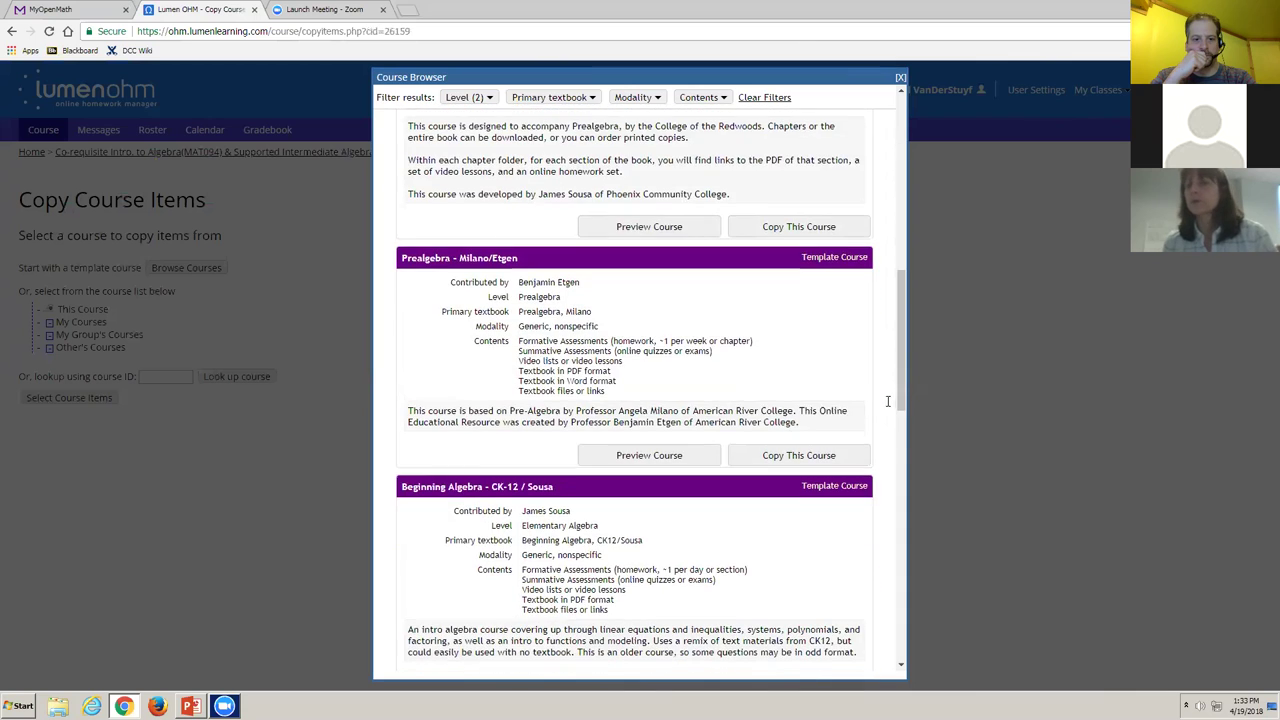
scroll(871, 406, down, 1)
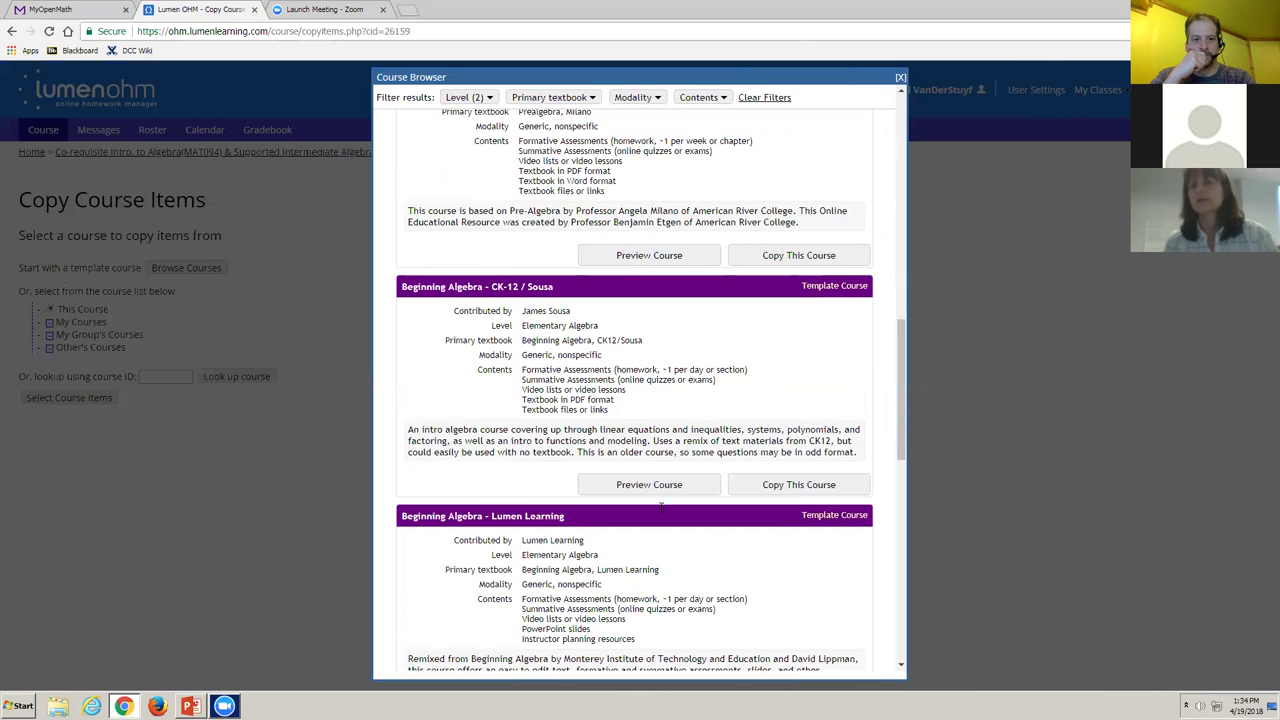
scroll(648, 531, down, 1)
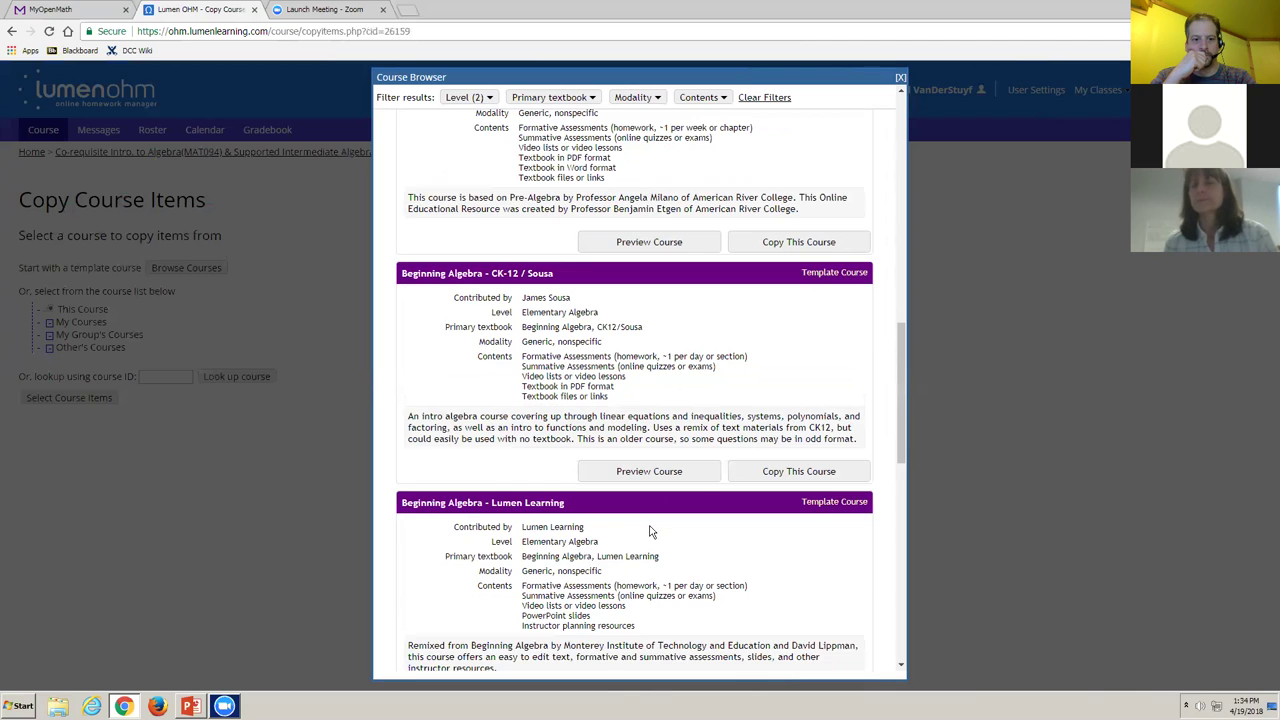
scroll(648, 531, down, 2)
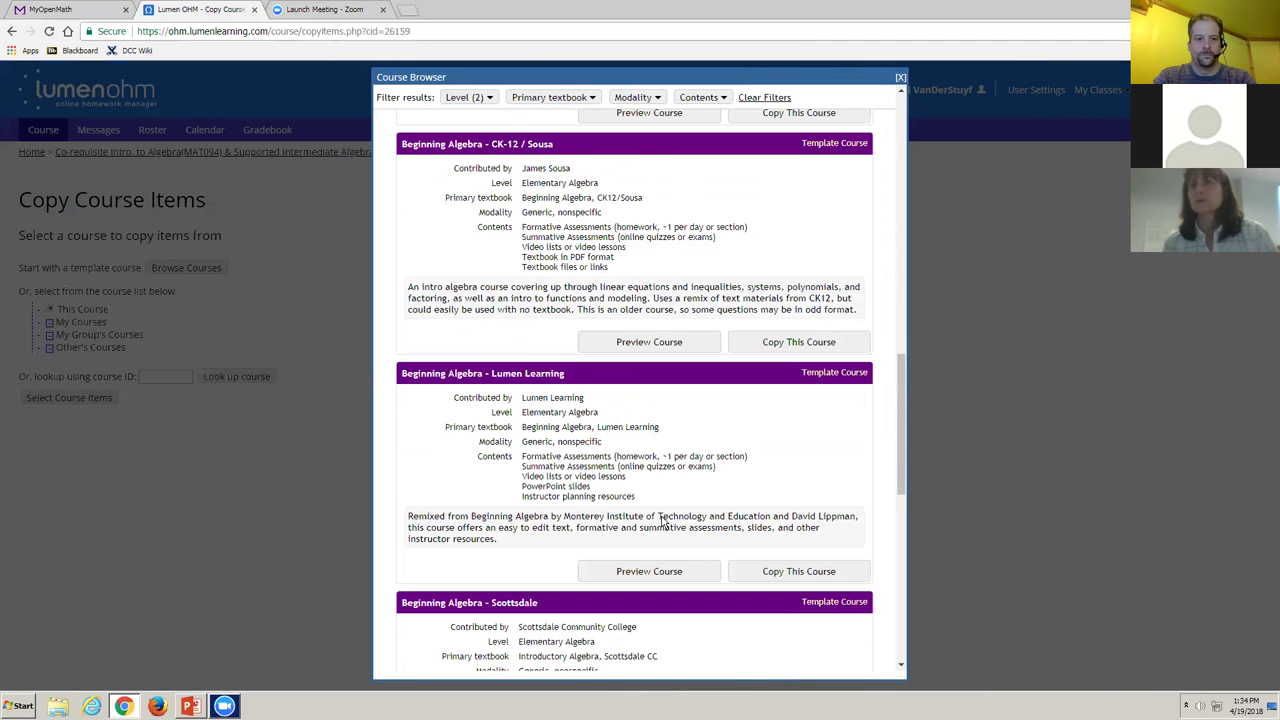
scroll(660, 521, down, 2)
scroll(729, 400, up, 3)
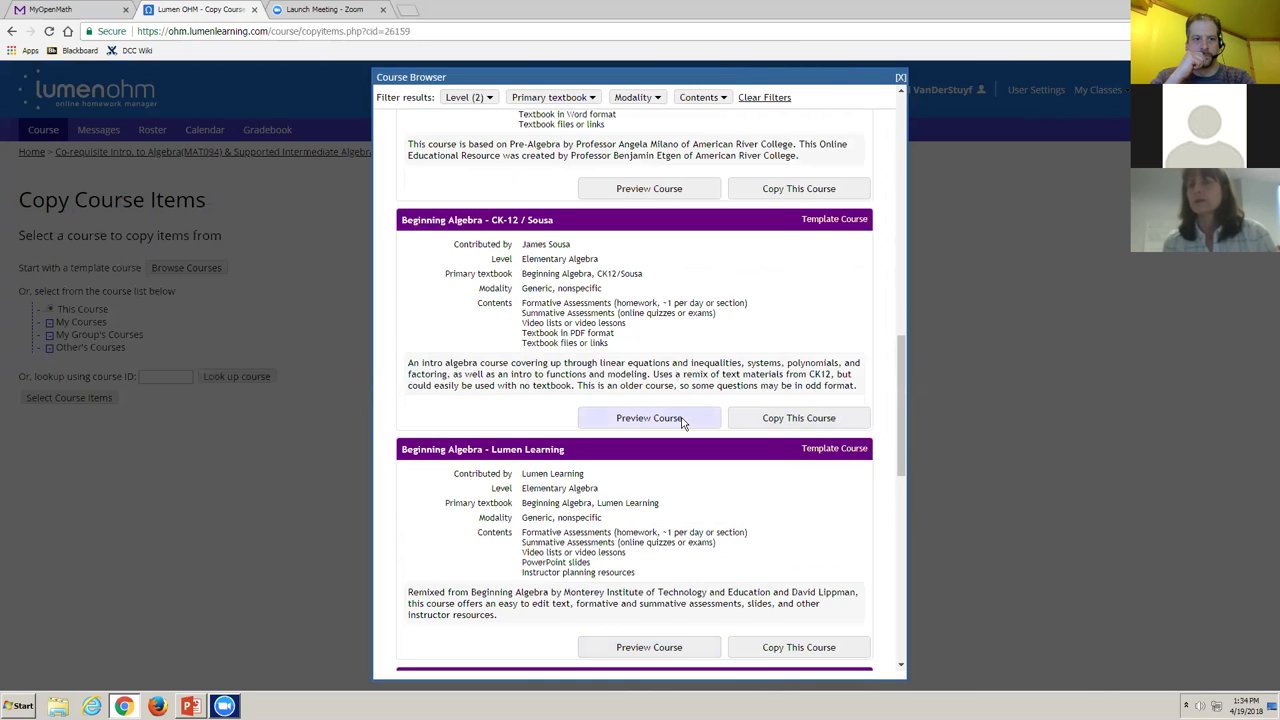
click(683, 423)
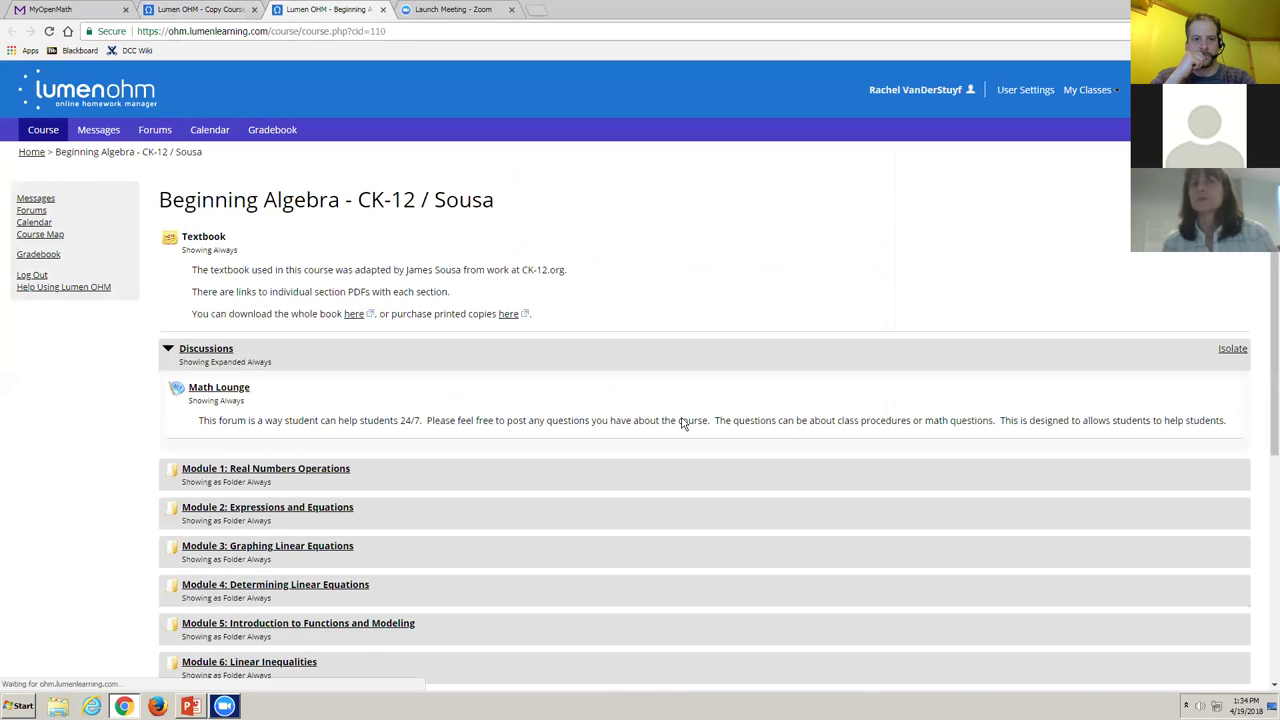
scroll(683, 419, down, 3)
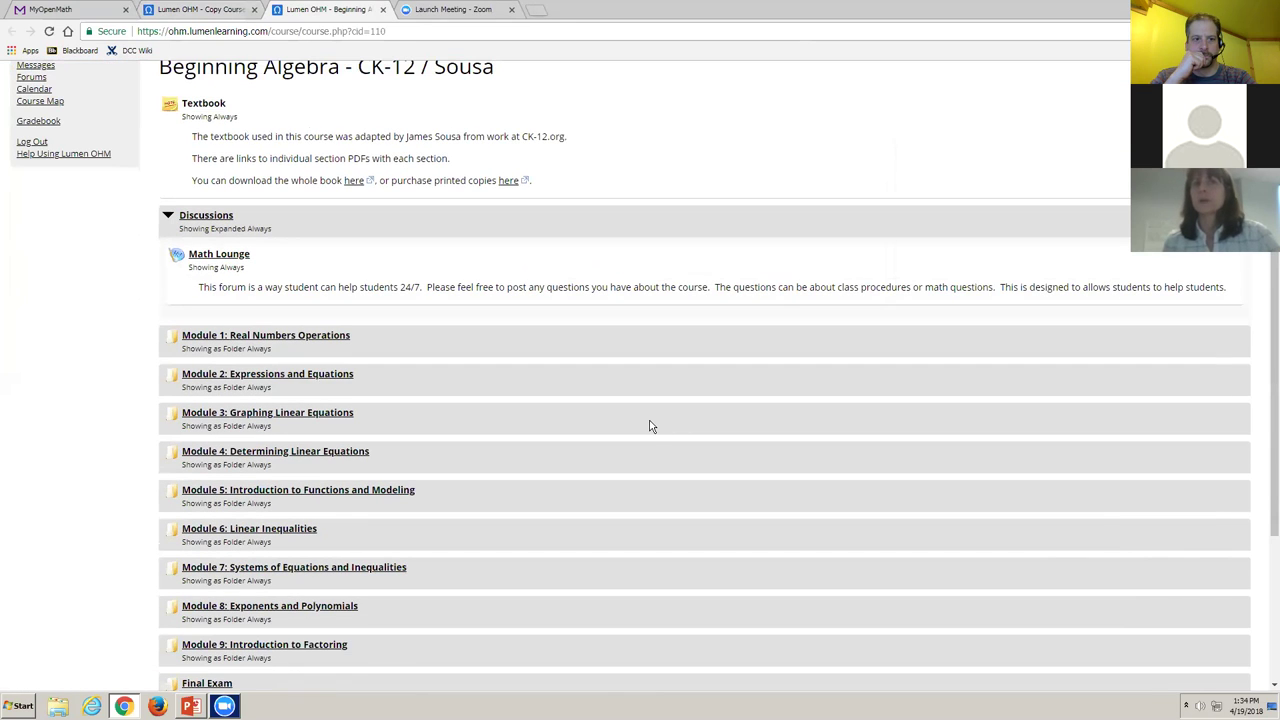
scroll(649, 426, up, 1)
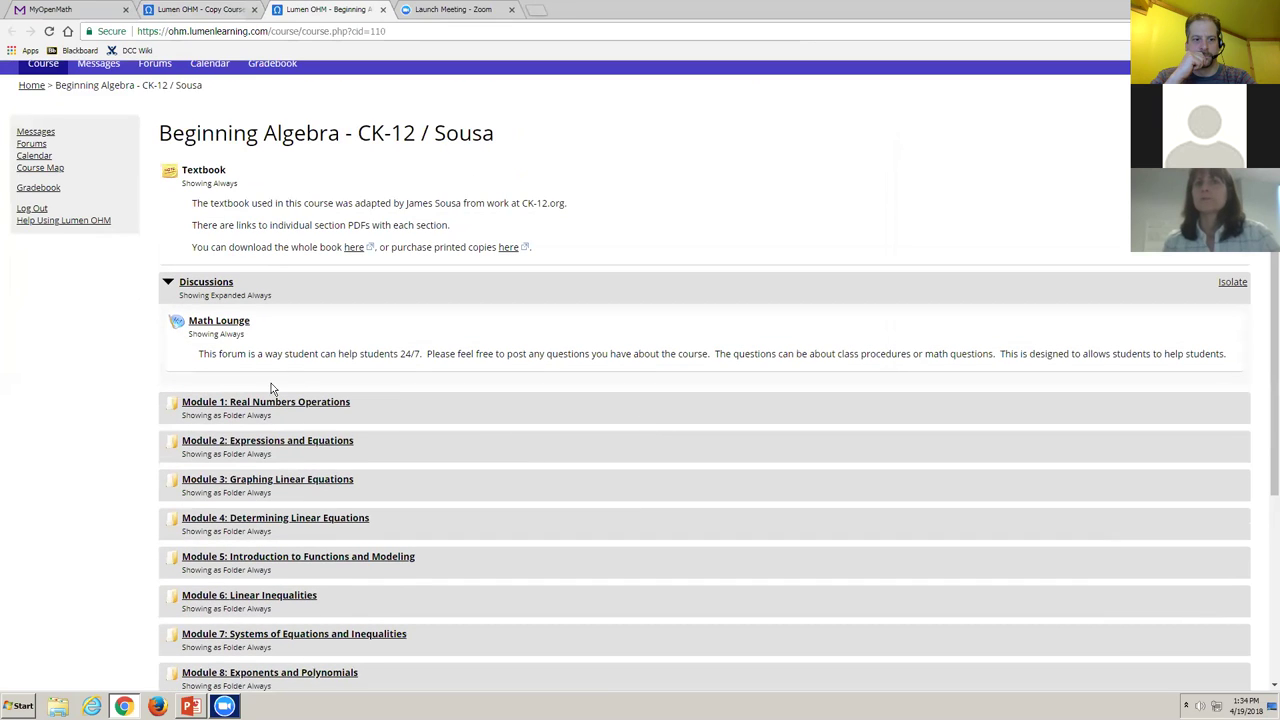
click(288, 447)
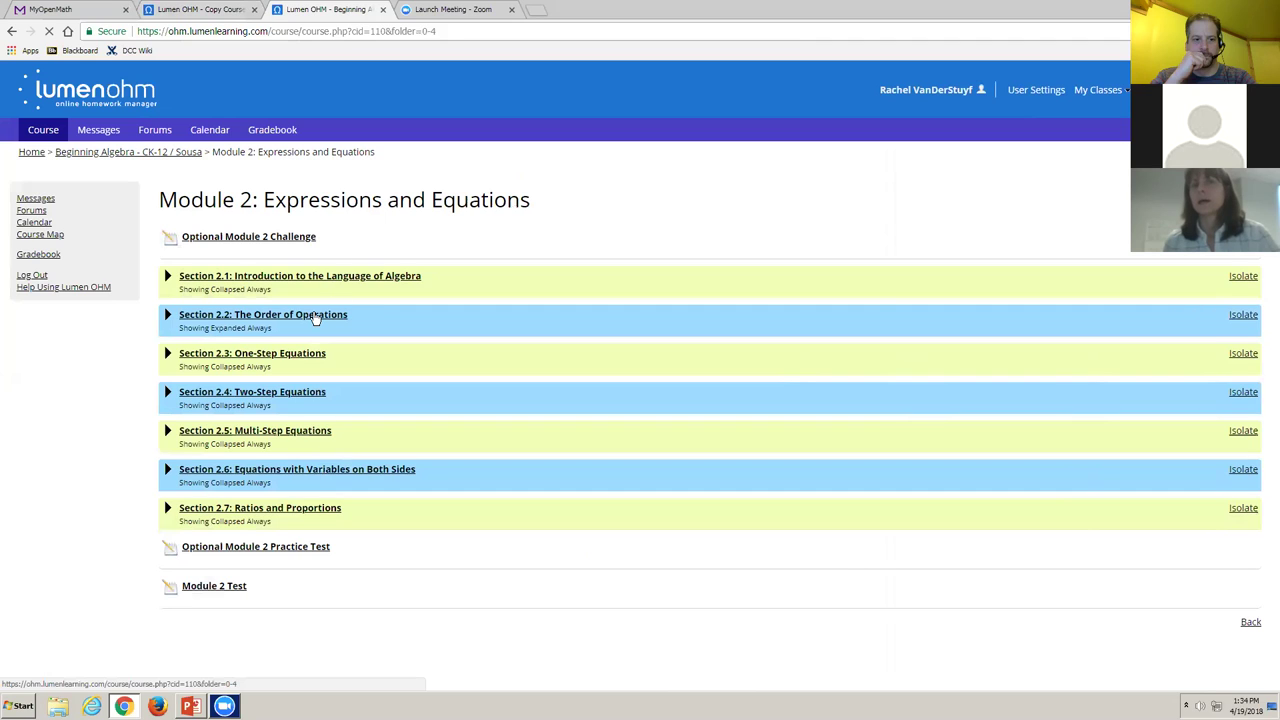
click(316, 279)
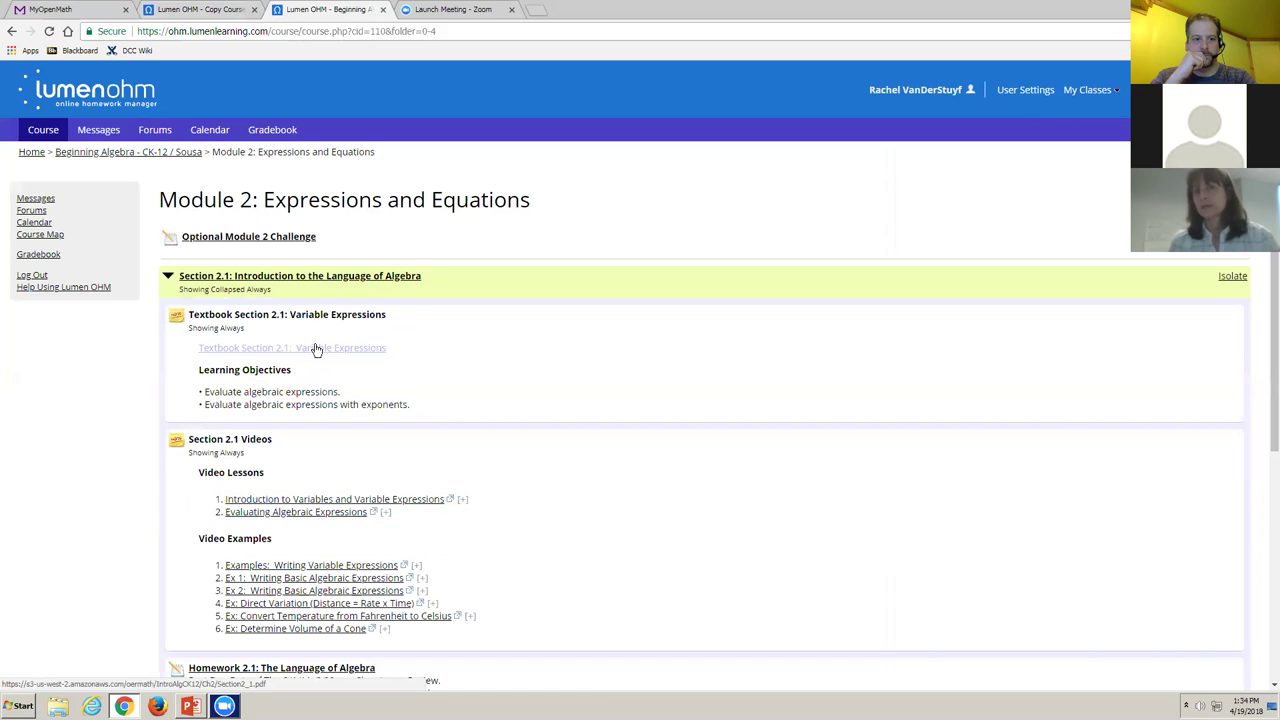
scroll(355, 470, down, 1)
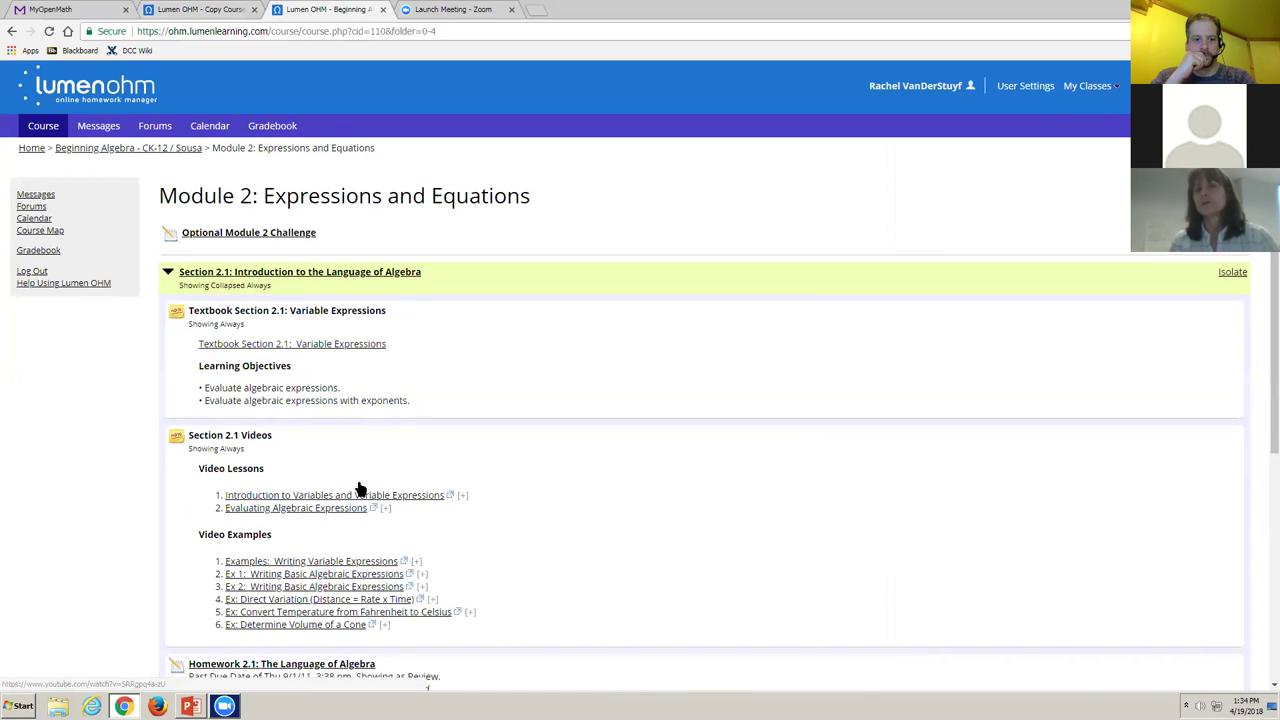
scroll(362, 486, down, 3)
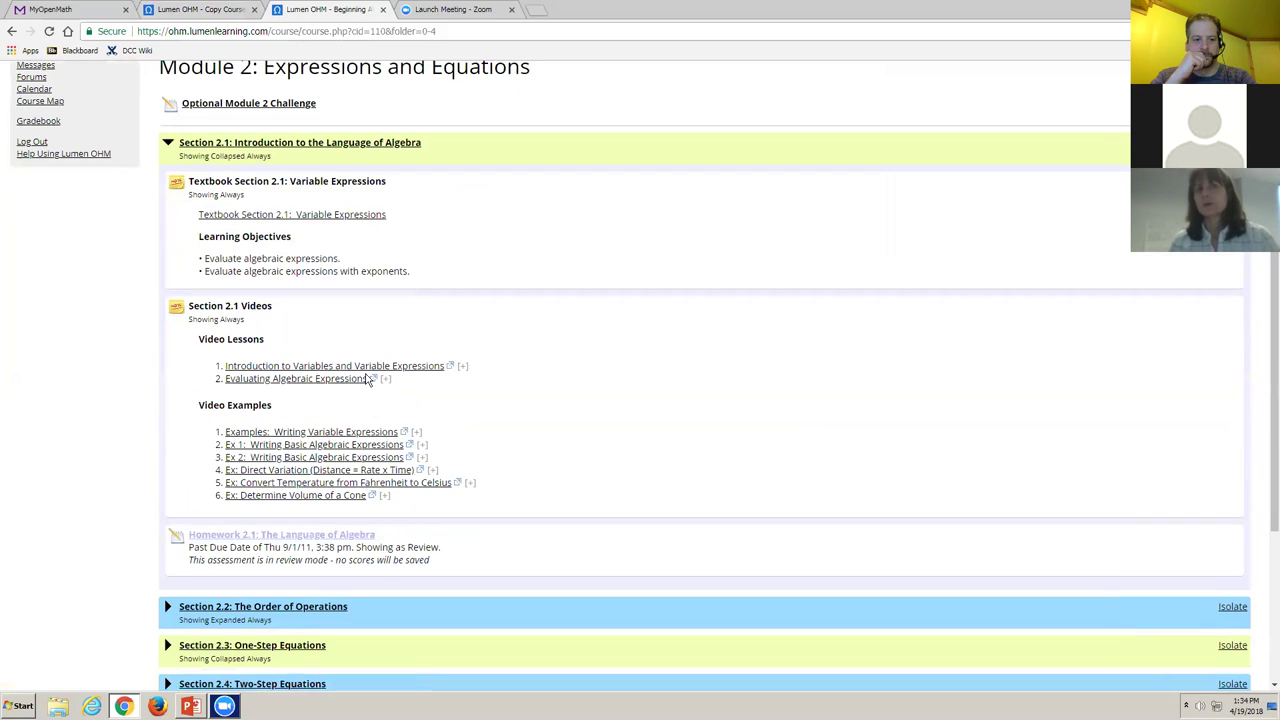
scroll(362, 365, up, 3)
click(355, 349)
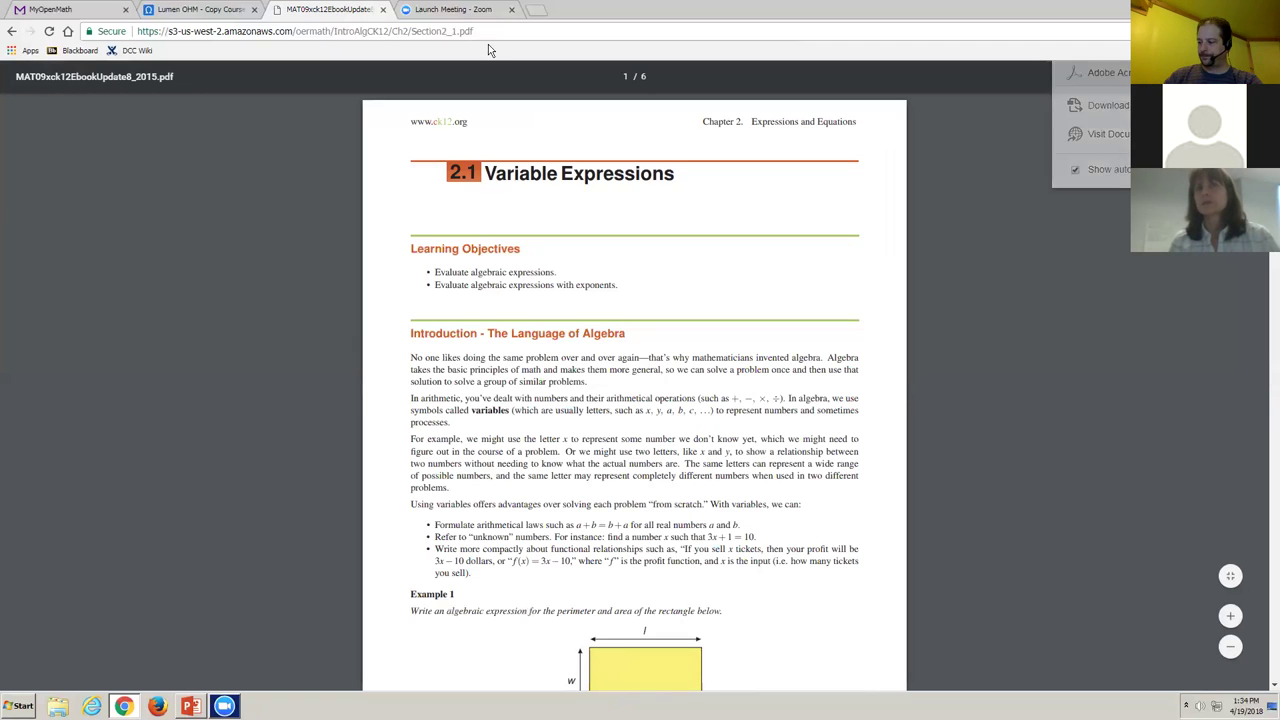
click(13, 33)
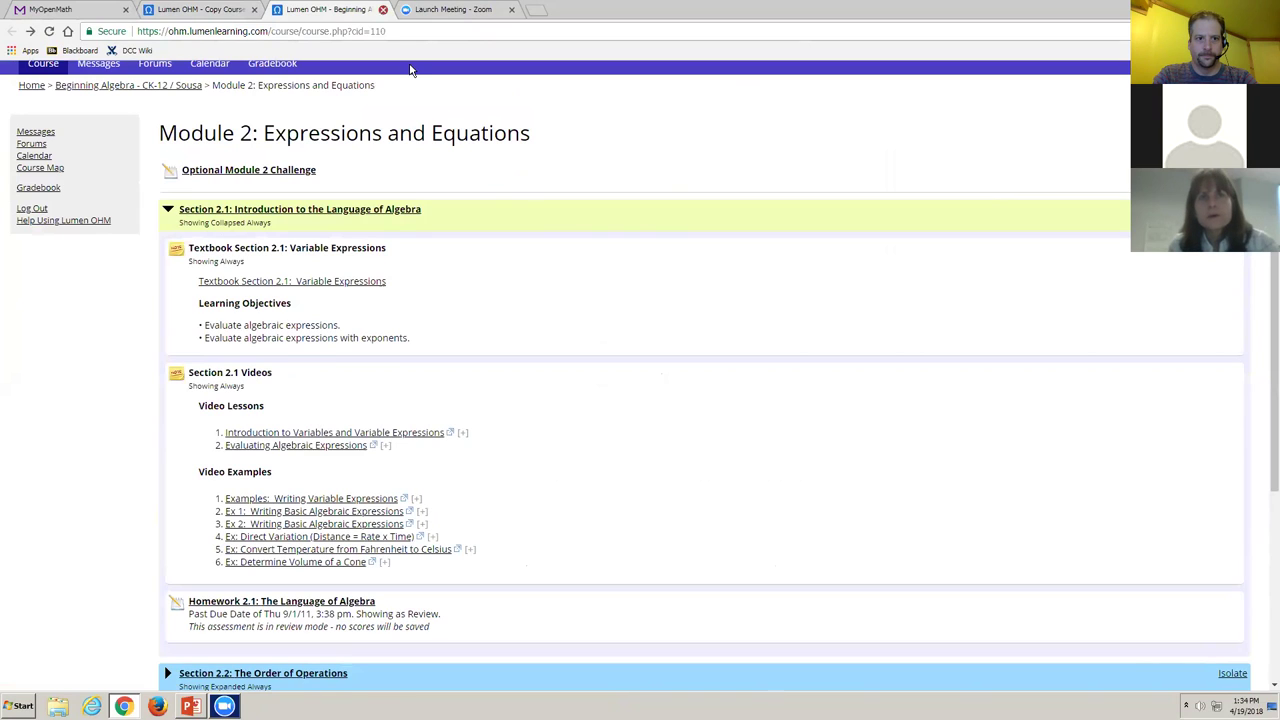
click(382, 9)
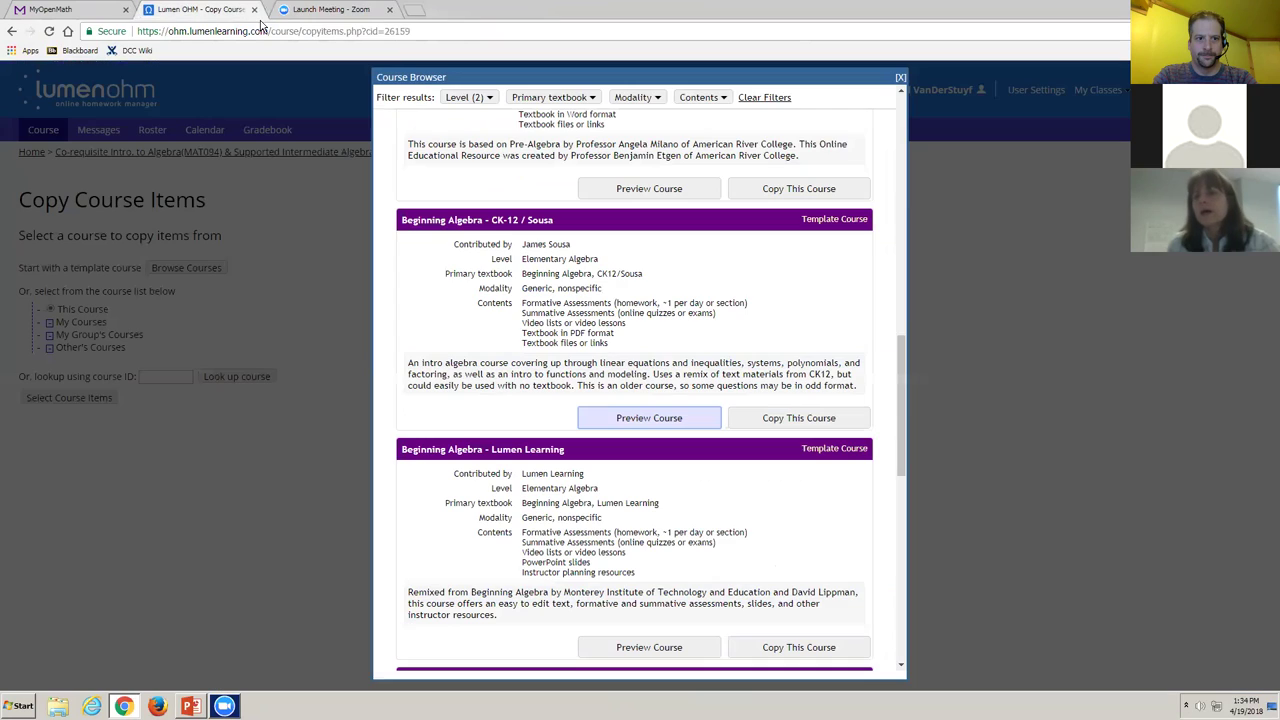
- Copy the checked Section 2.2 textbook, videos and homework items from the CK-12/Sousa course
click(755, 426)
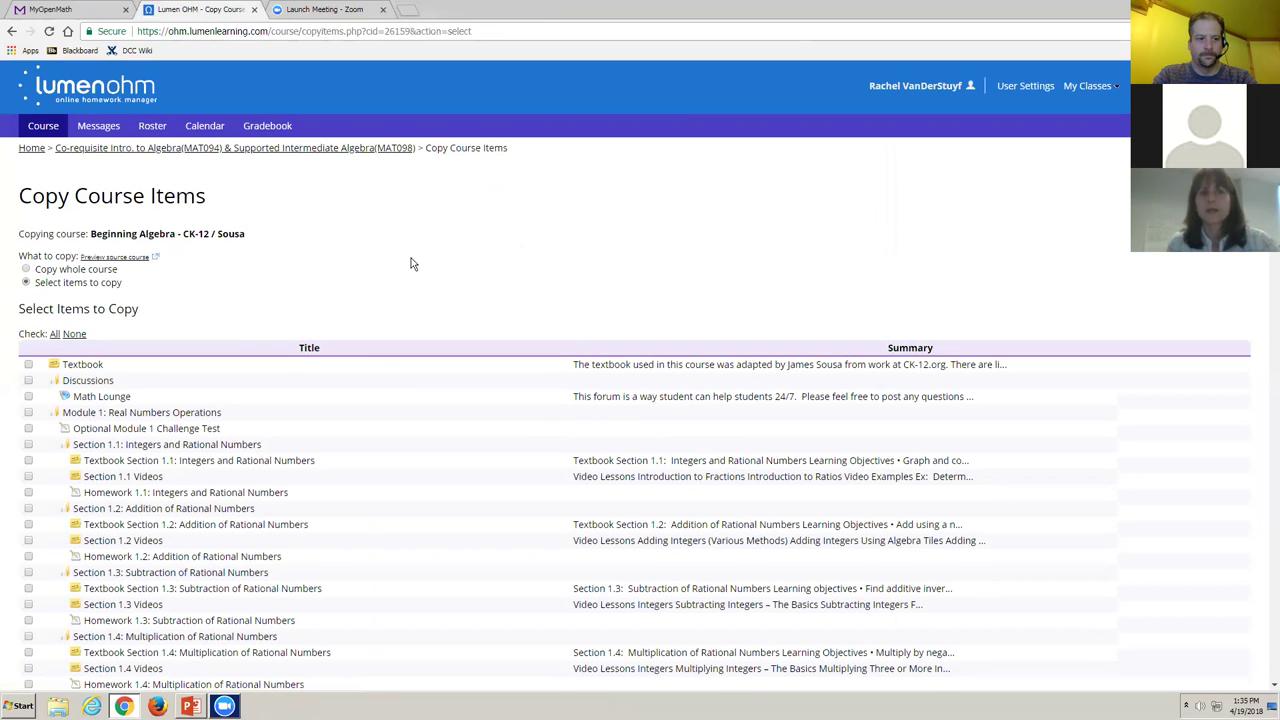
scroll(352, 430, down, 2)
scroll(352, 430, down, 1)
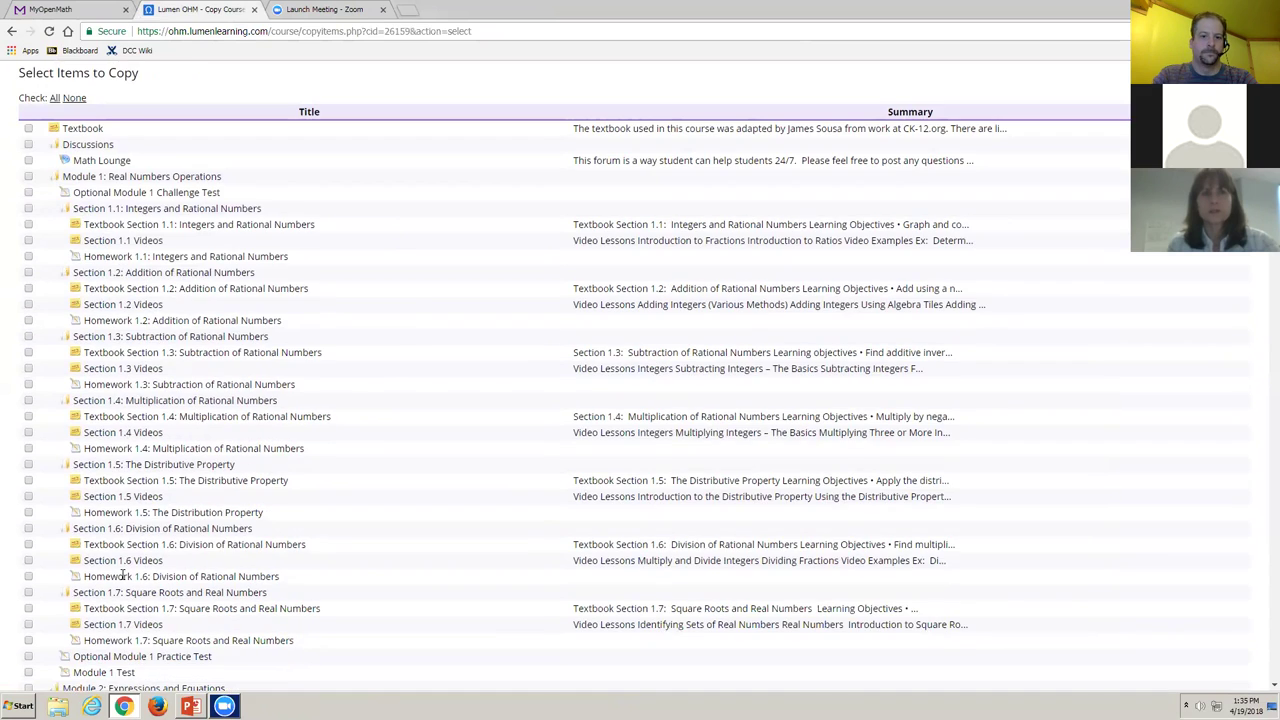
scroll(30, 468, down, 2)
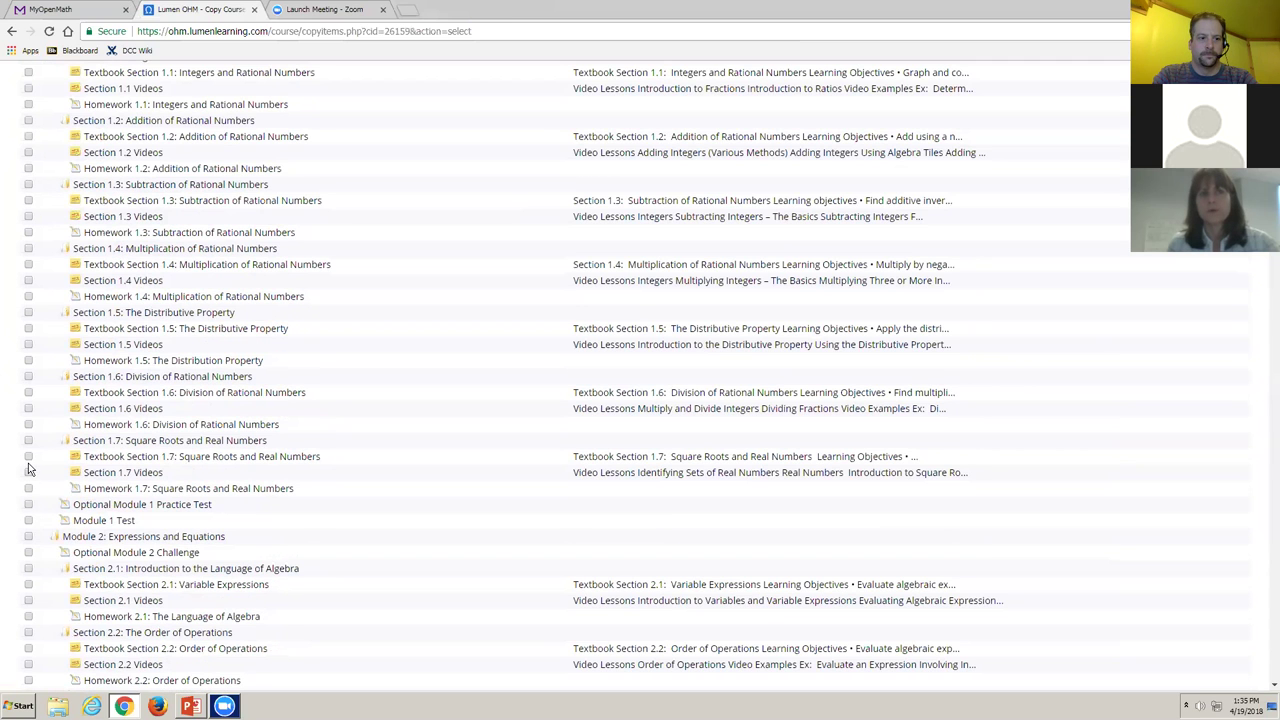
scroll(30, 441, down, 1)
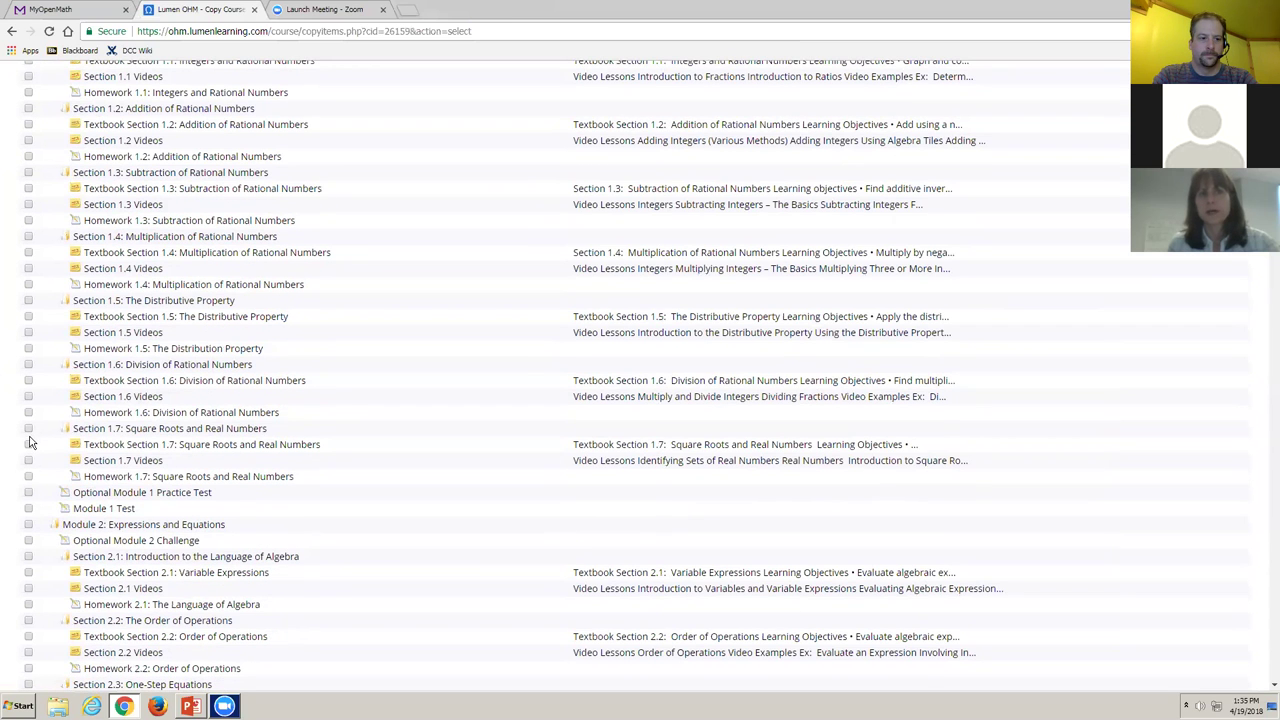
scroll(30, 460, down, 2)
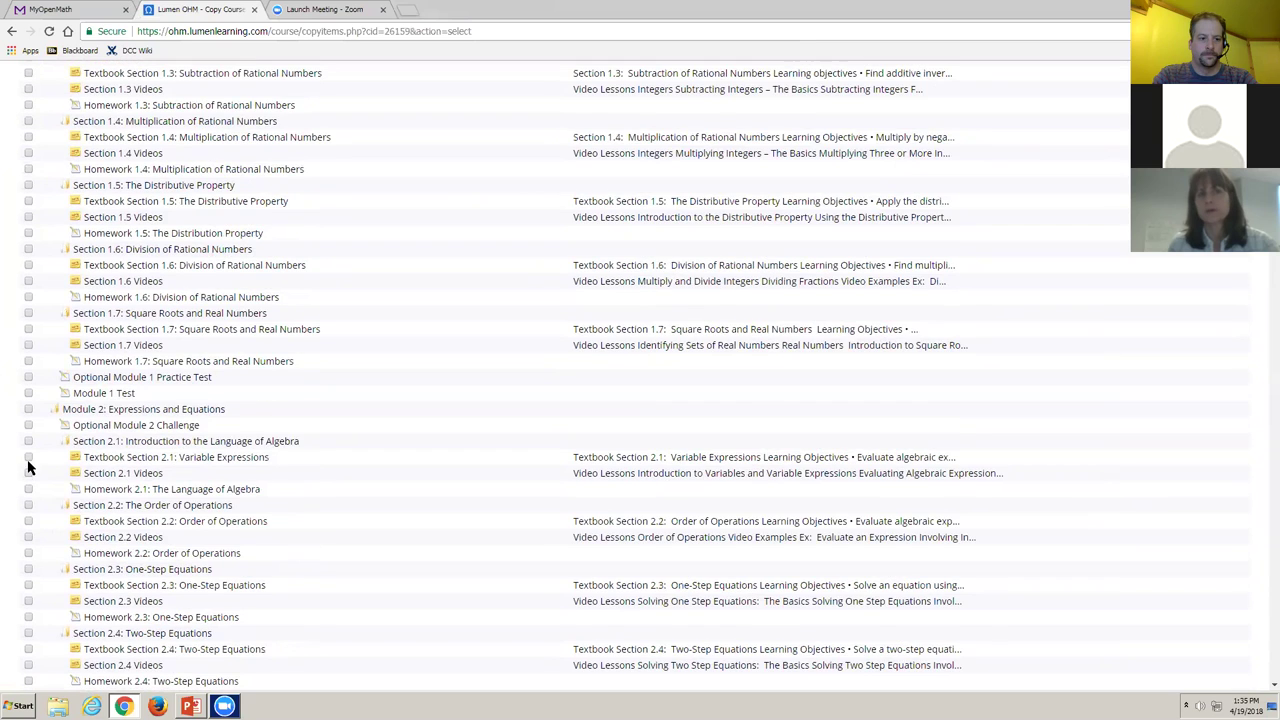
scroll(28, 474, down, 1)
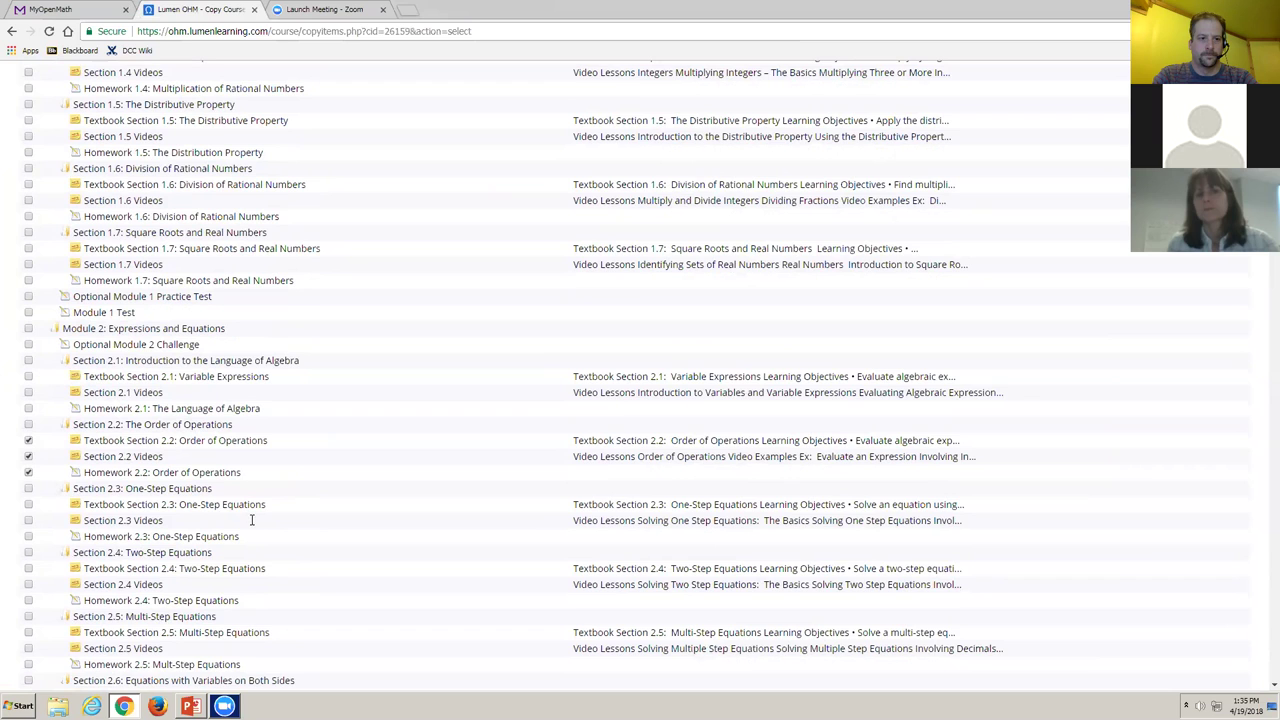
scroll(254, 534, down, 1)
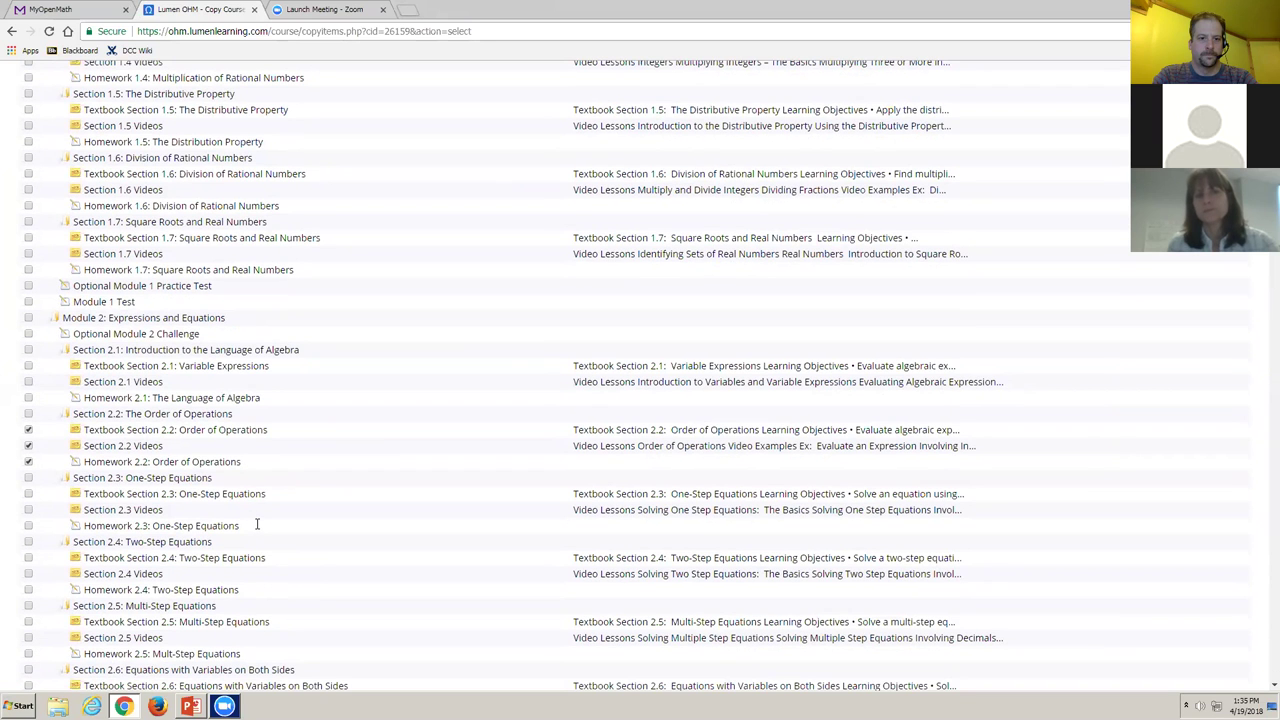
scroll(467, 472, down, 20)
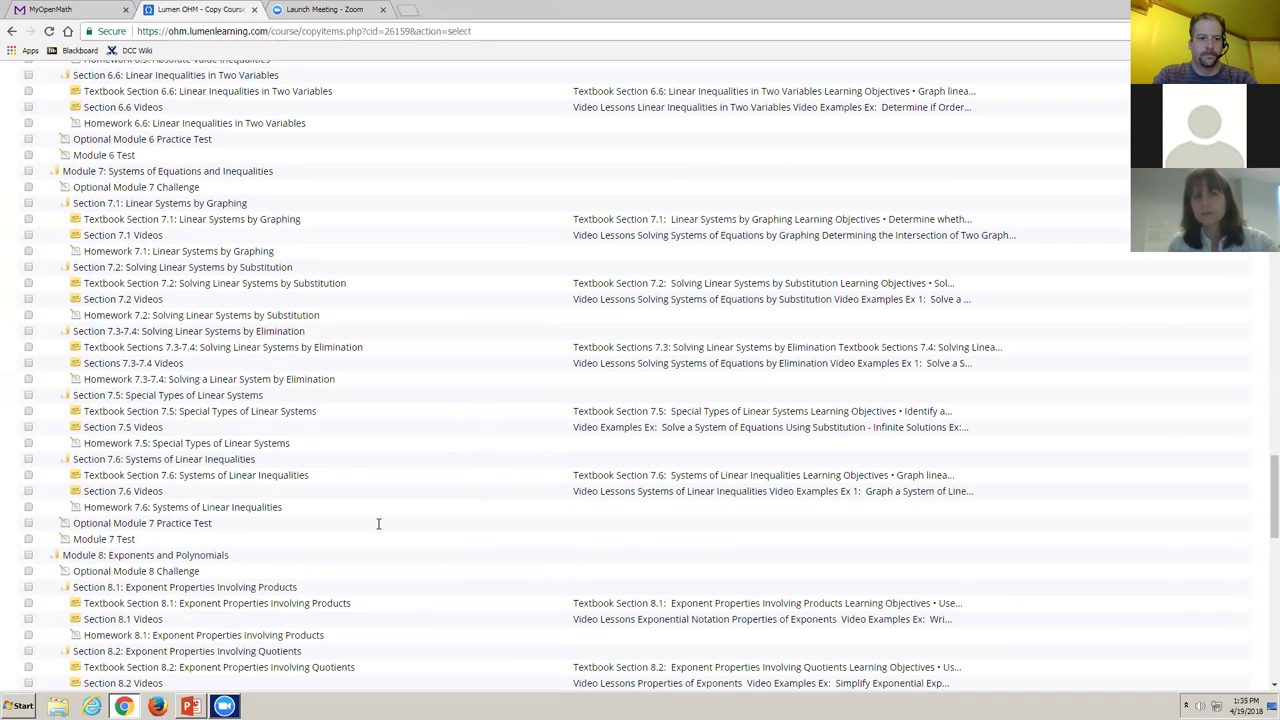
scroll(72, 672, down, 1)
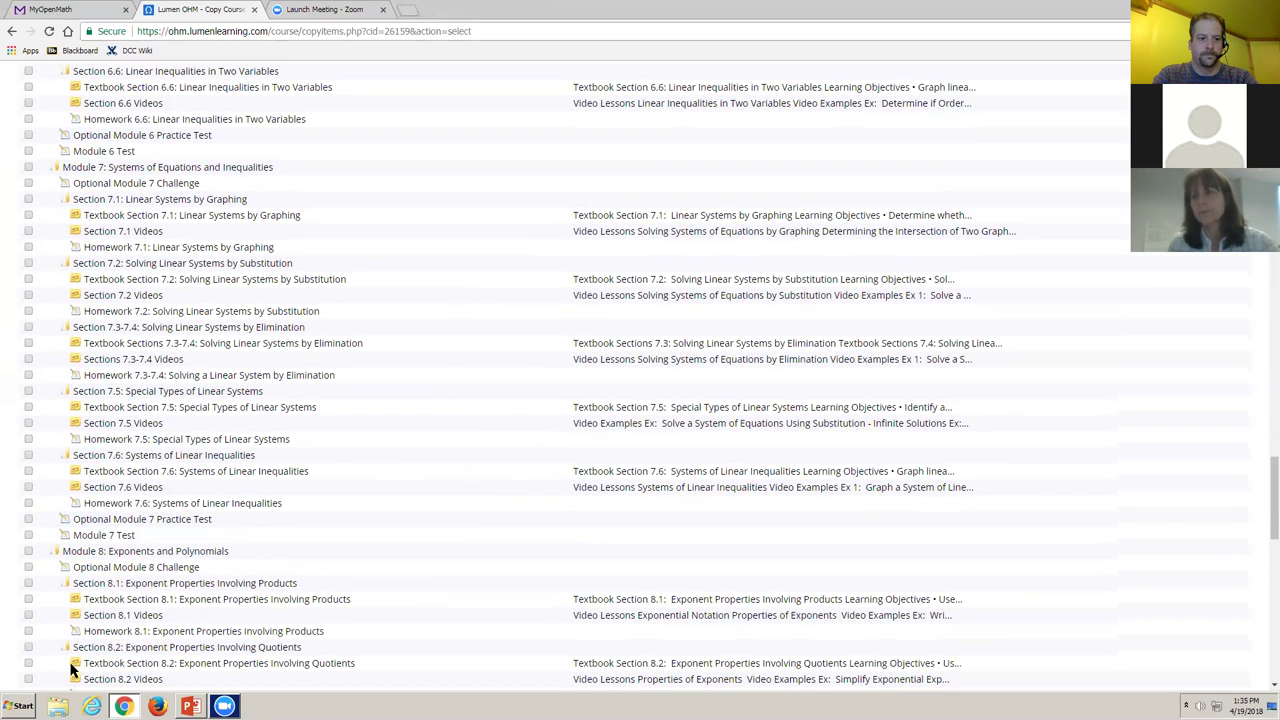
scroll(72, 672, down, 10)
click(62, 666)
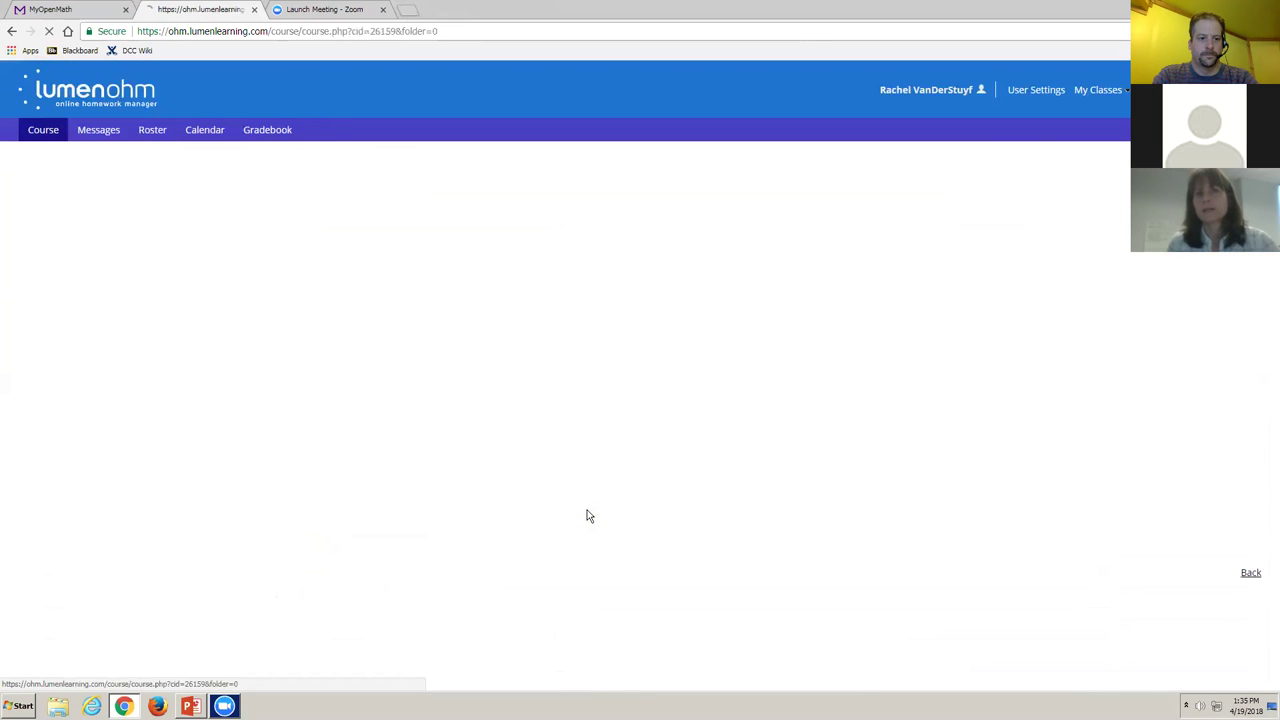
- Scroll to the copied Section 2.2 items and open the Section 2.2 Videos options menu
scroll(430, 590, down, 1)
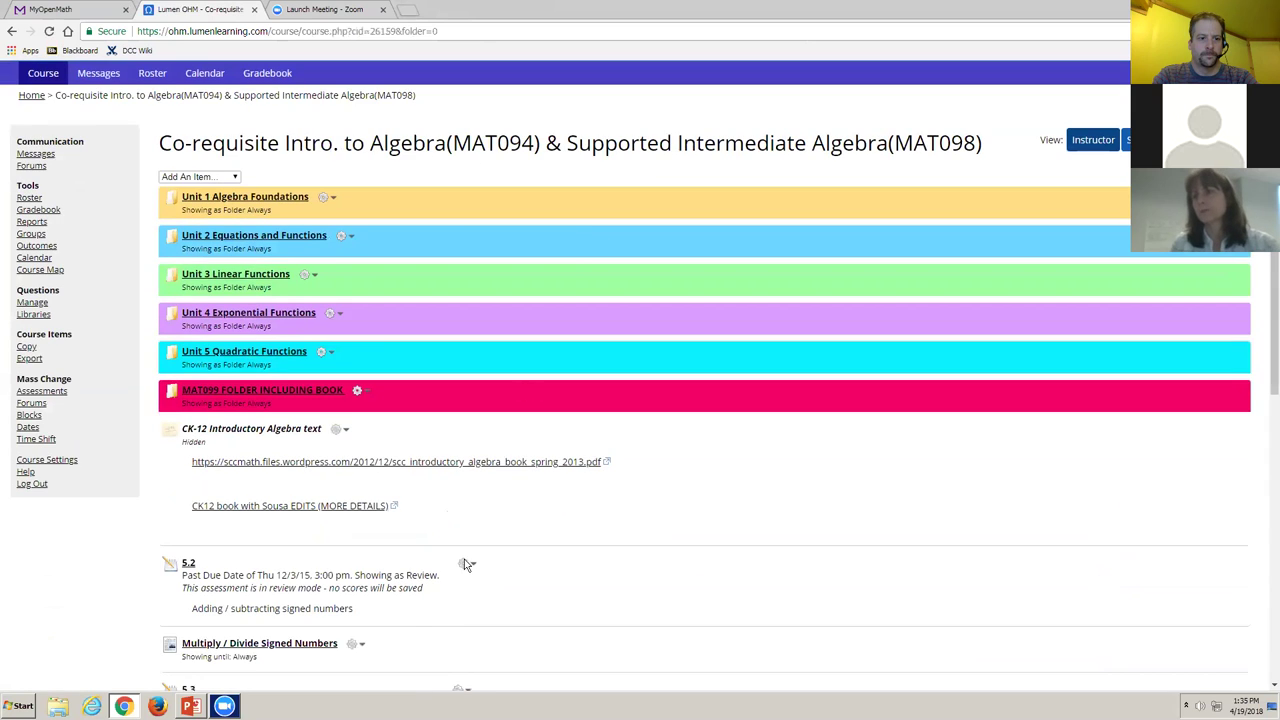
scroll(430, 640, down, 3)
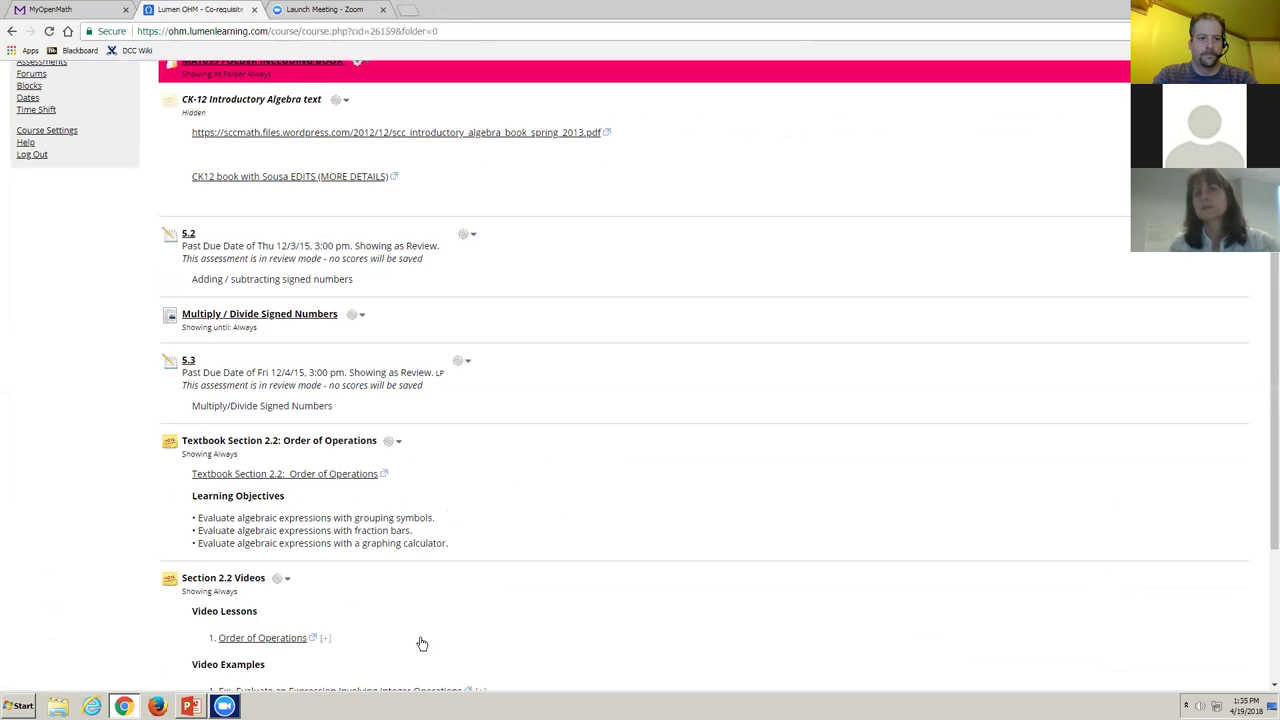
scroll(565, 524, down, 1)
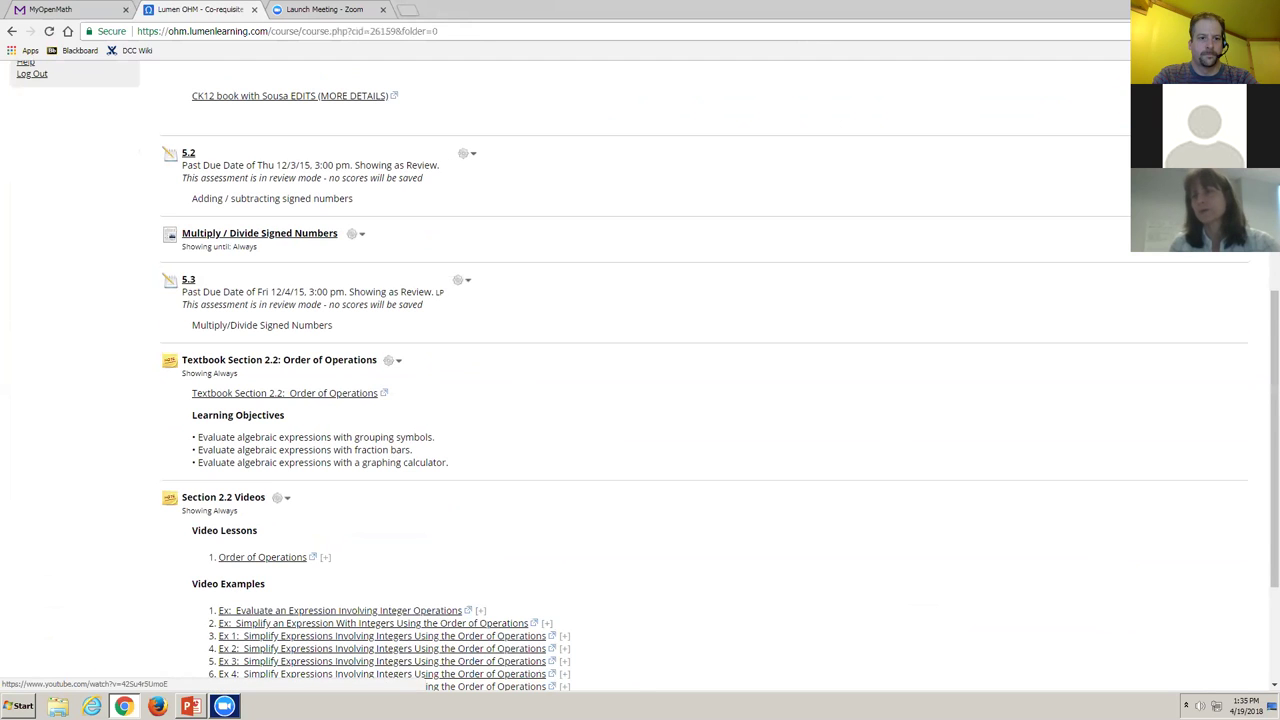
scroll(517, 577, up, 3)
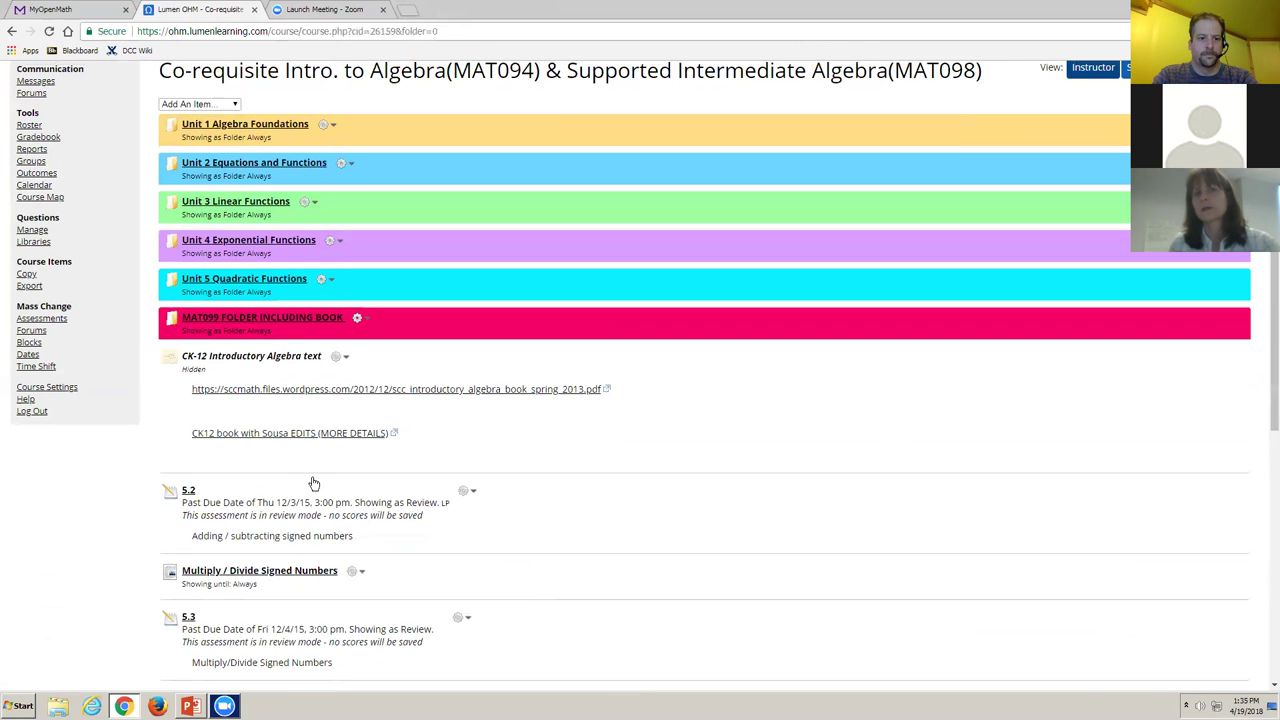
scroll(240, 477, up, 1)
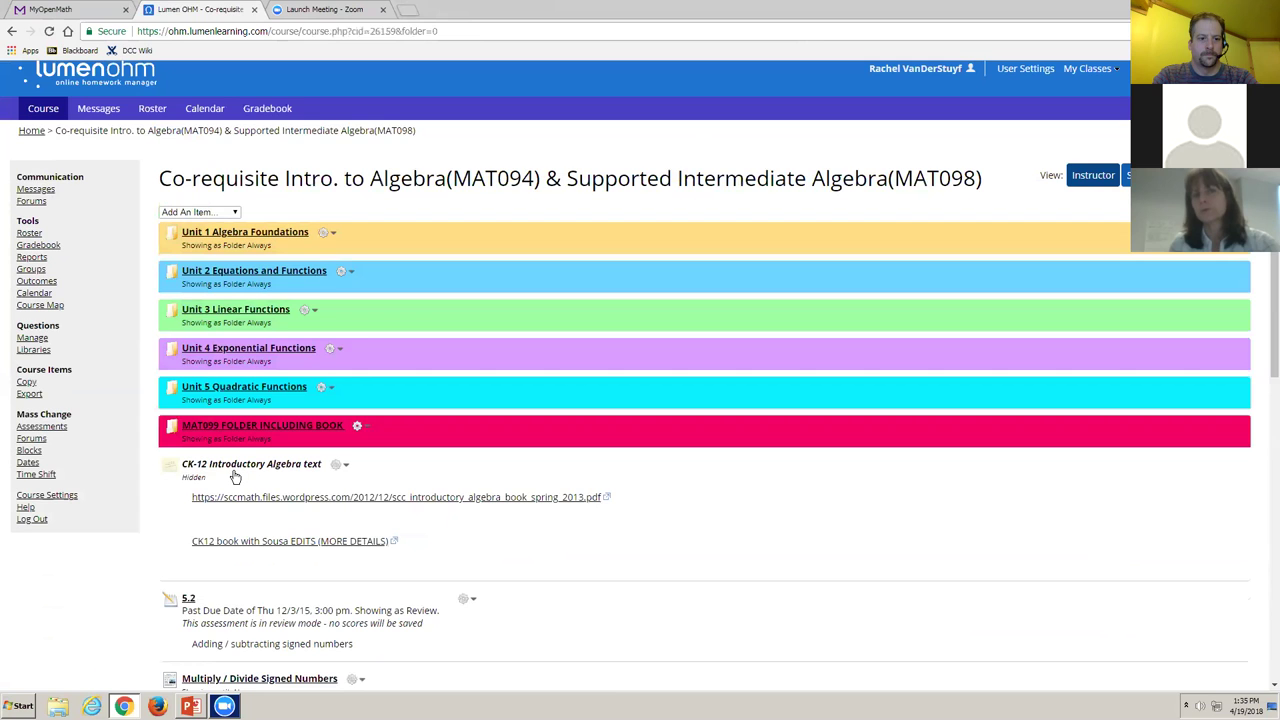
scroll(235, 477, down, 3)
scroll(600, 510, down, 1)
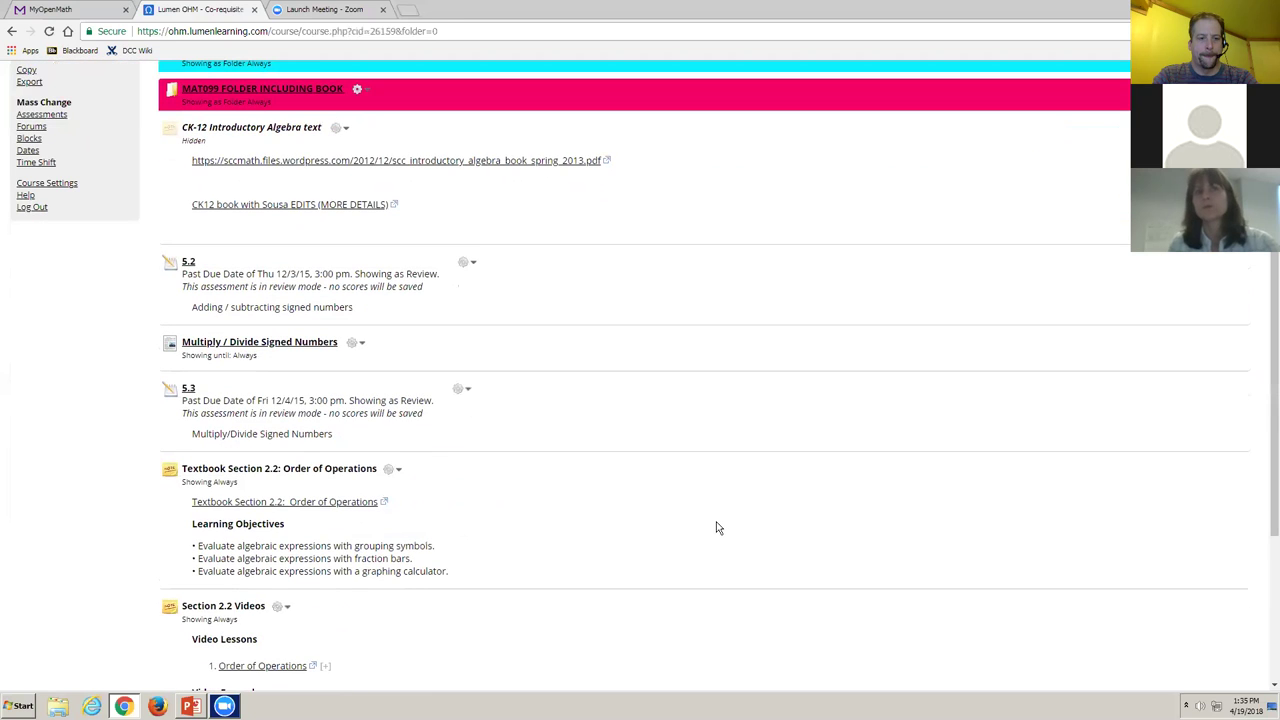
scroll(720, 528, down, 2)
click(286, 445)
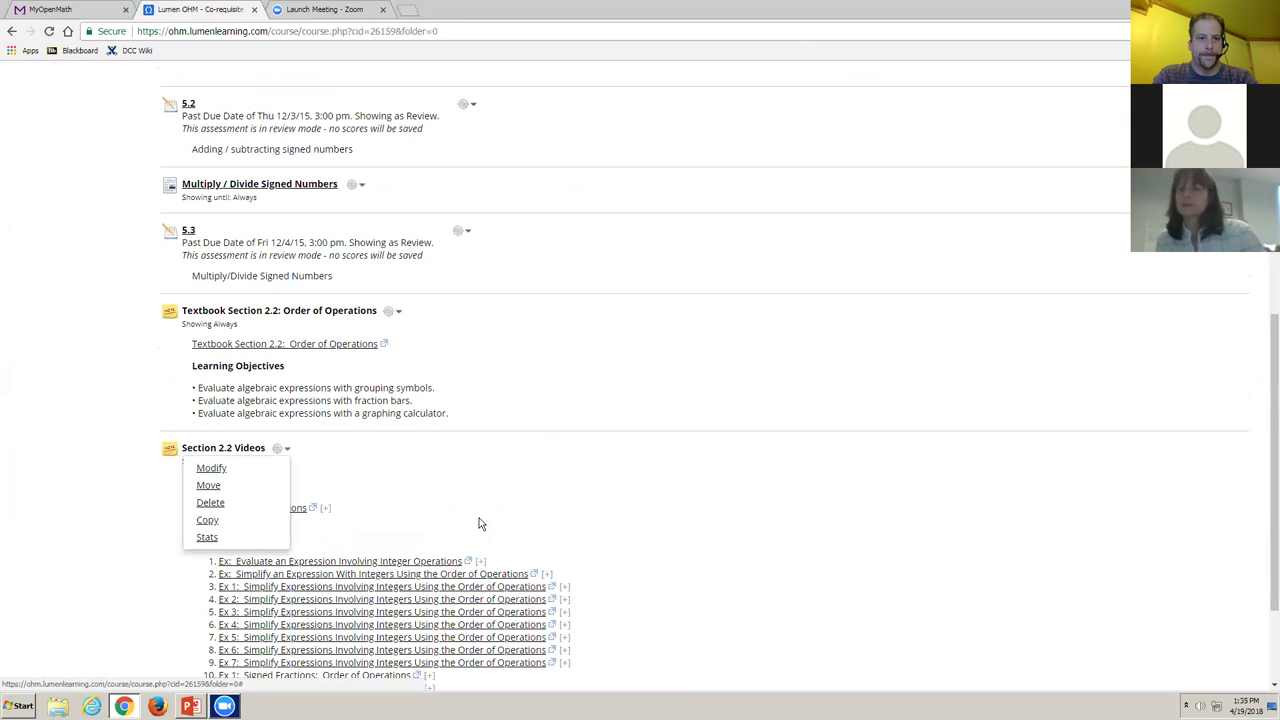
- Scroll back up to the top of the course page
scroll(547, 553, up, 3)
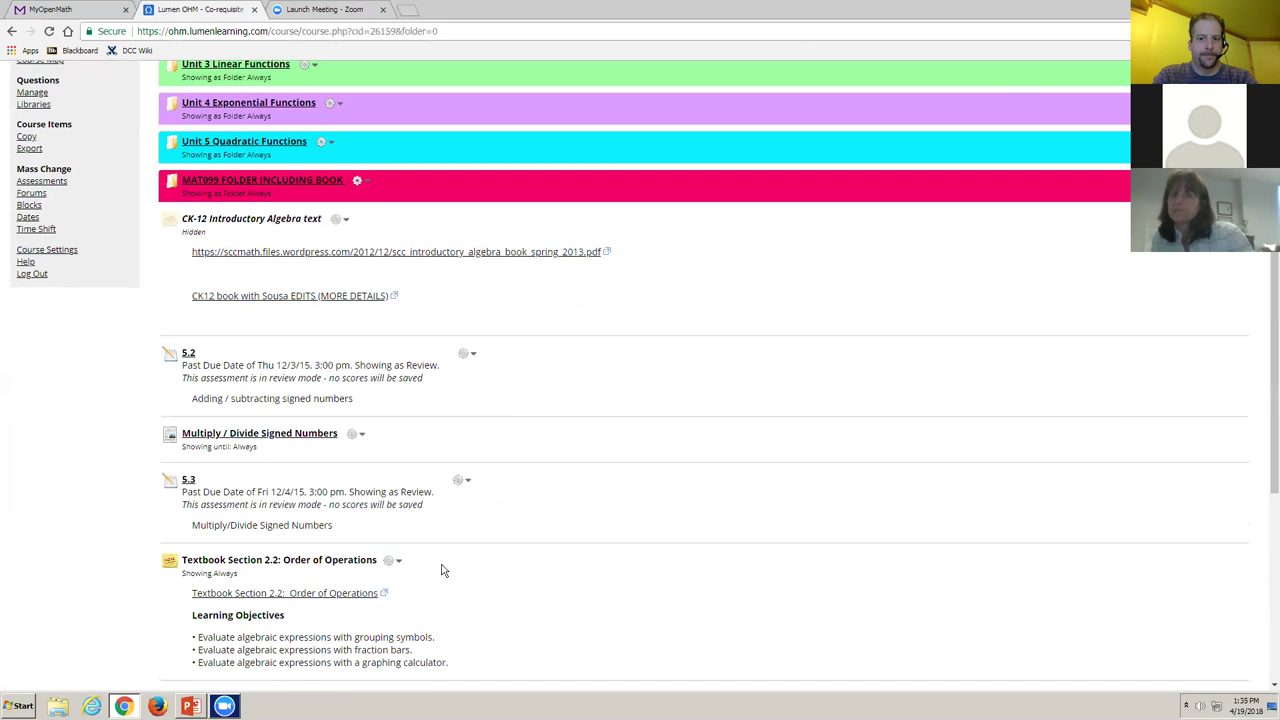
scroll(575, 360, down, 1)
scroll(511, 487, down, 3)
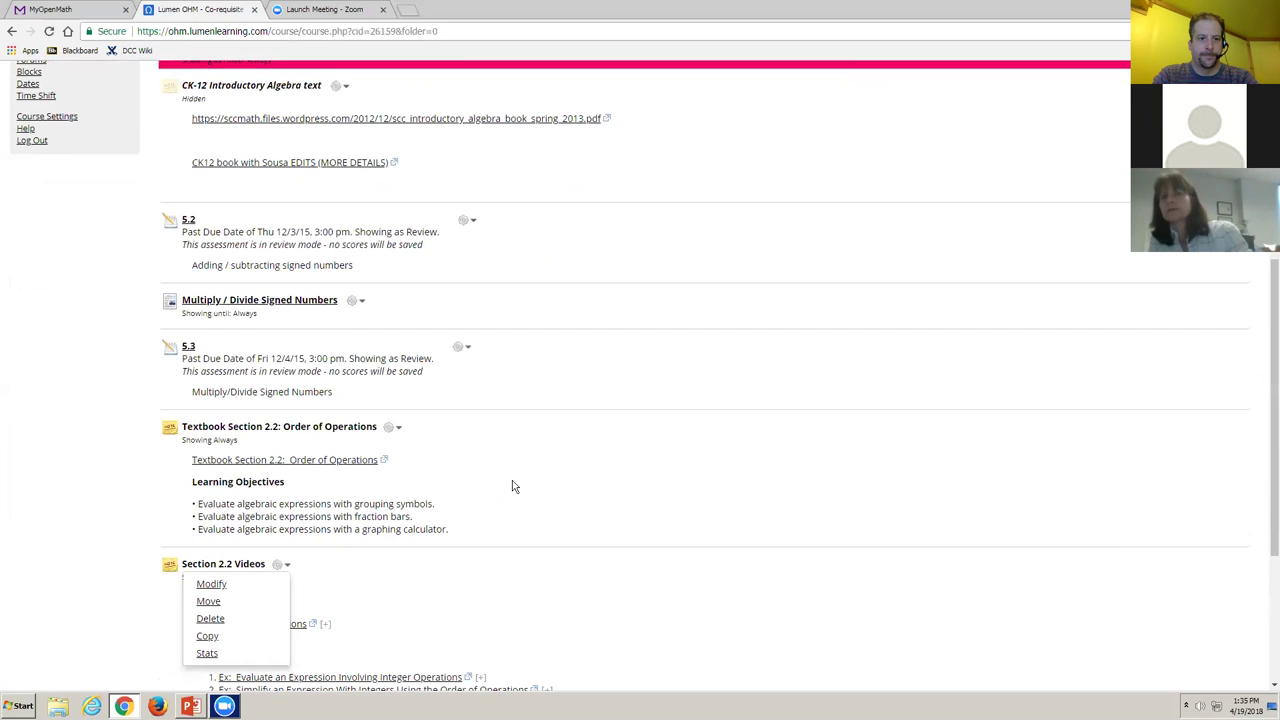
scroll(607, 507, up, 3)
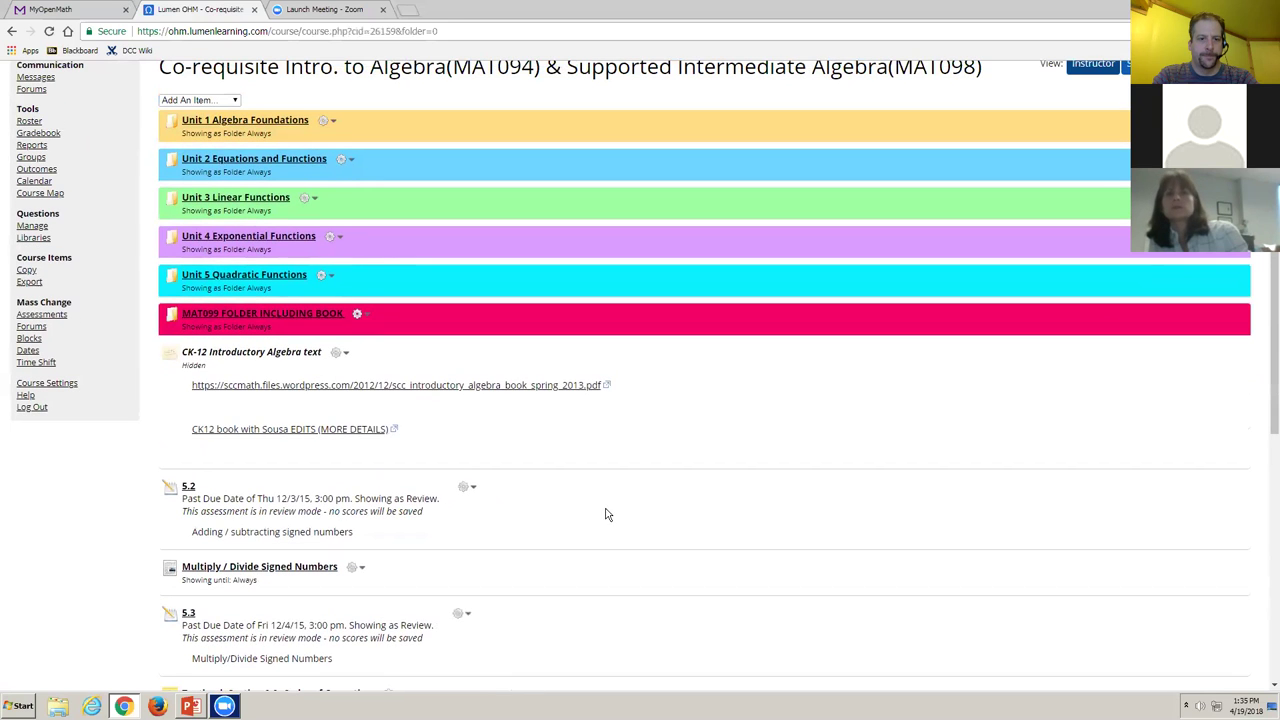
scroll(296, 262, up, 1)
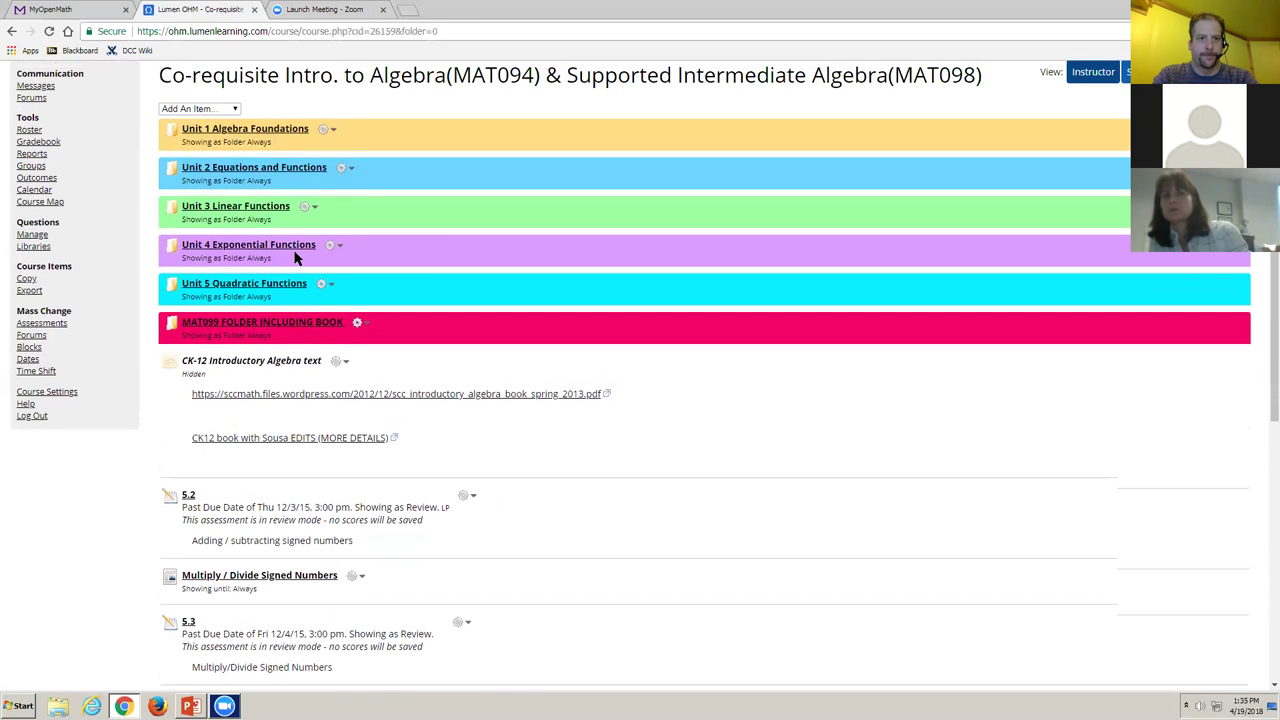
scroll(223, 403, up, 2)
- Open Unit 1 Algebra Foundations, then its Section 1.1 Expressions, Exponents, Integers folder
click(251, 289)
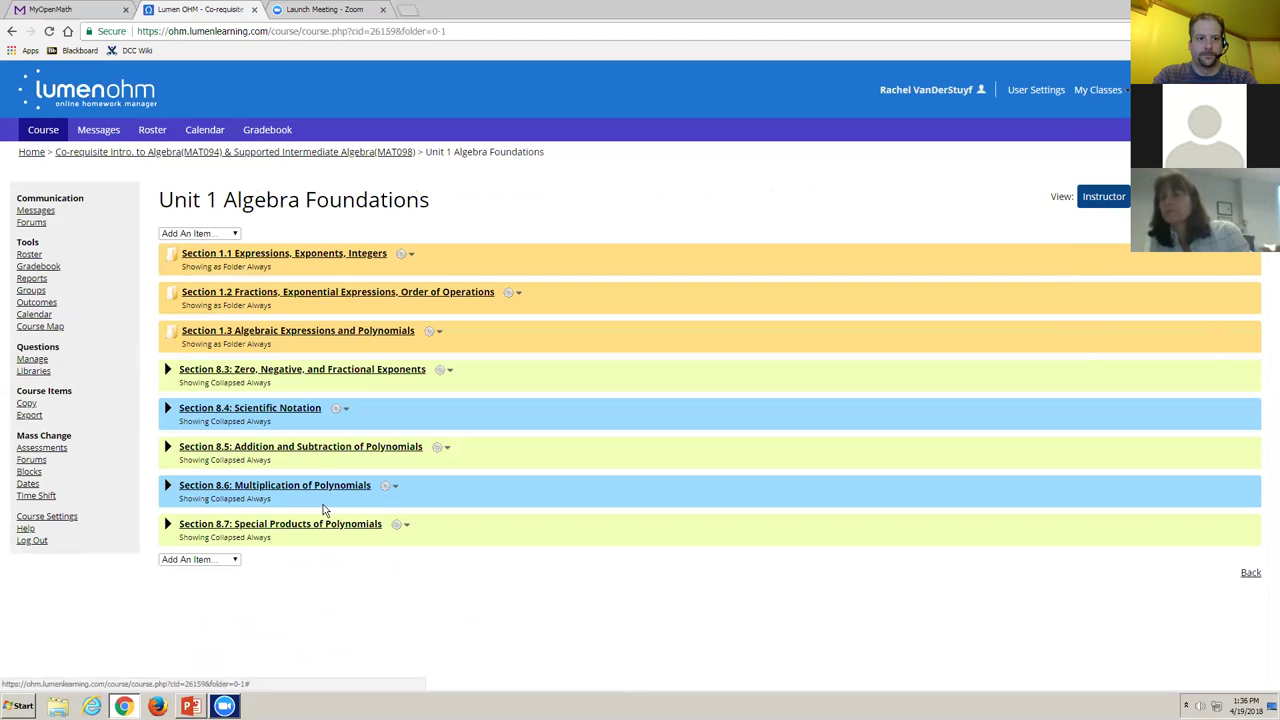
click(380, 256)
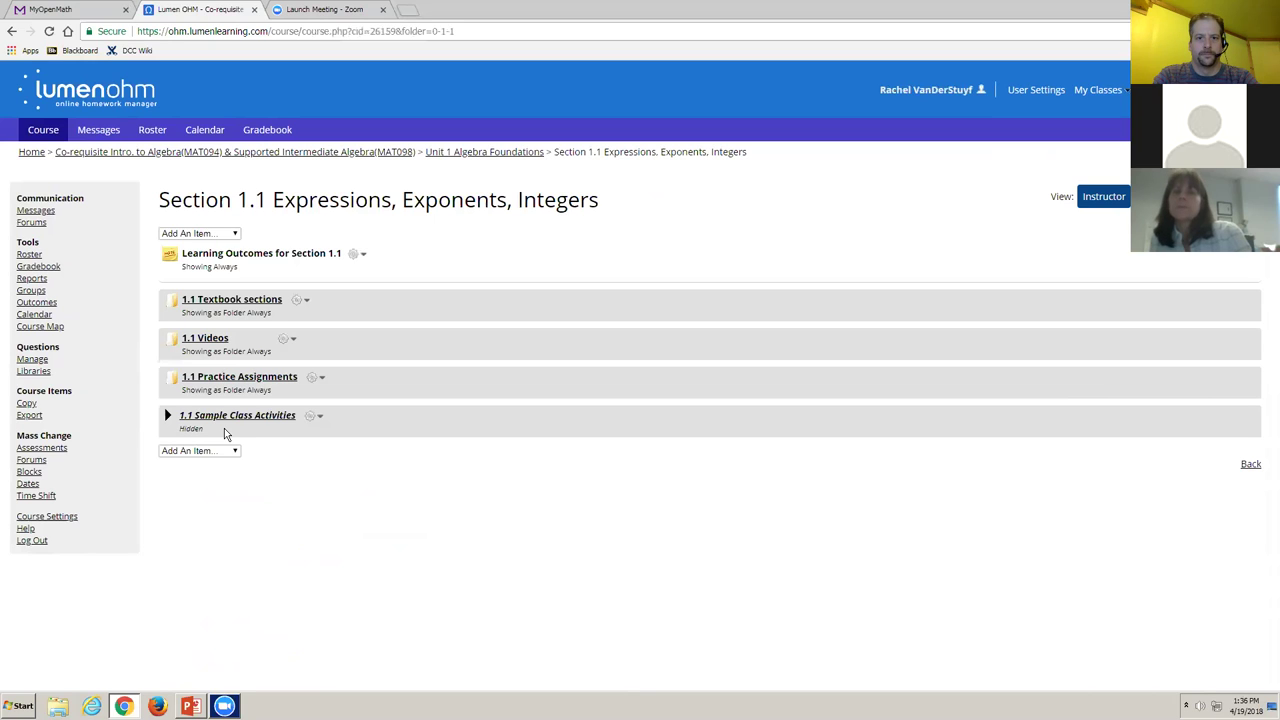
click(254, 299)
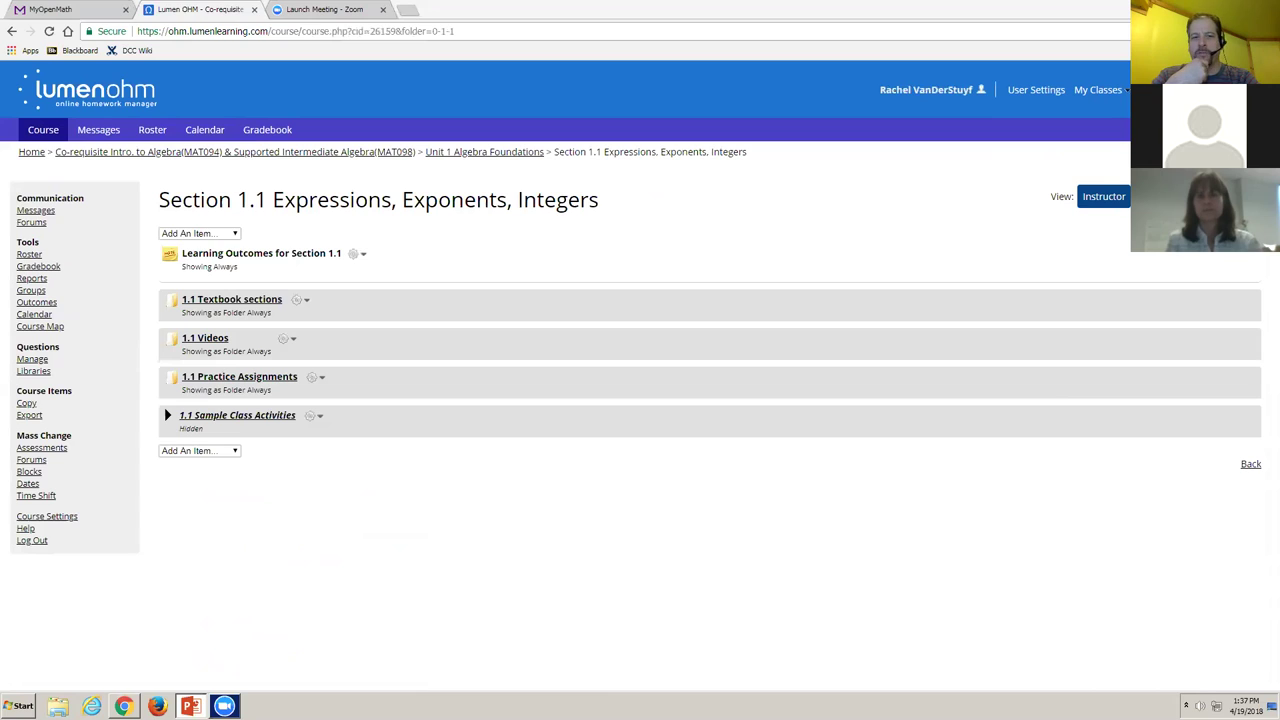
click(190, 706)
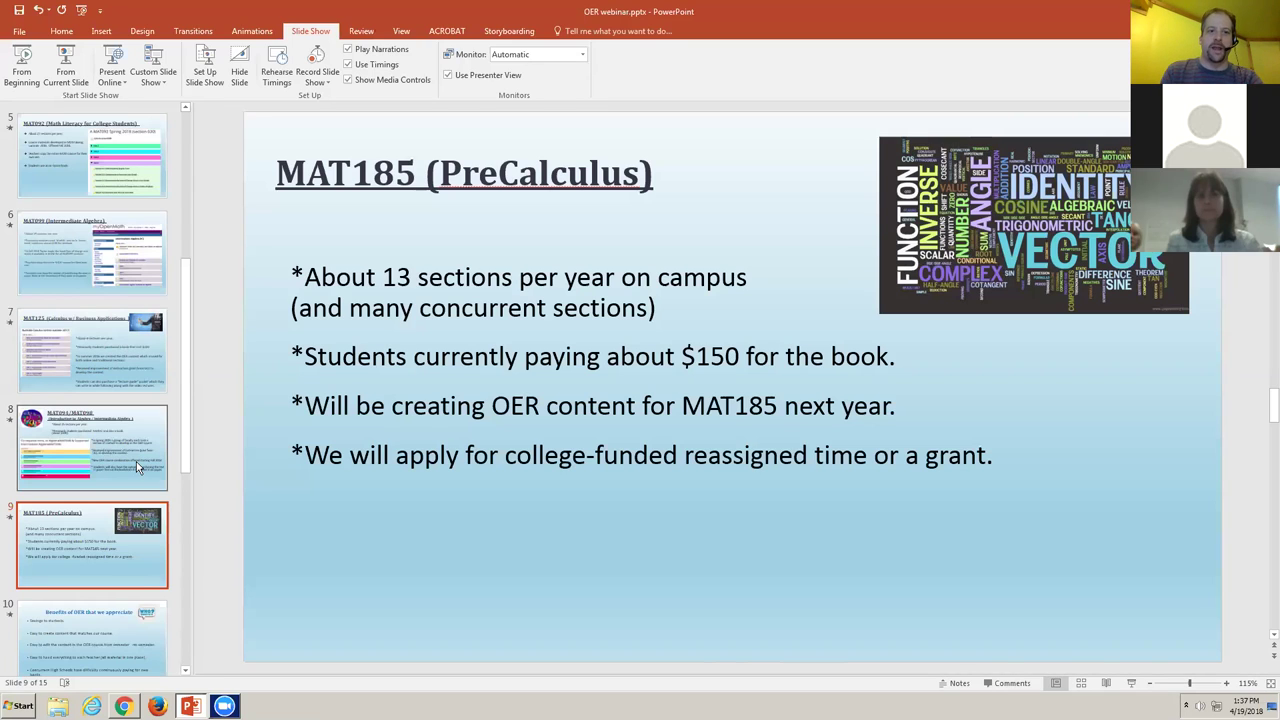
- Present the slide show from the MAT094/MAT098 slide and advance to the MAT185 (PreCalculus) slide
click(136, 461)
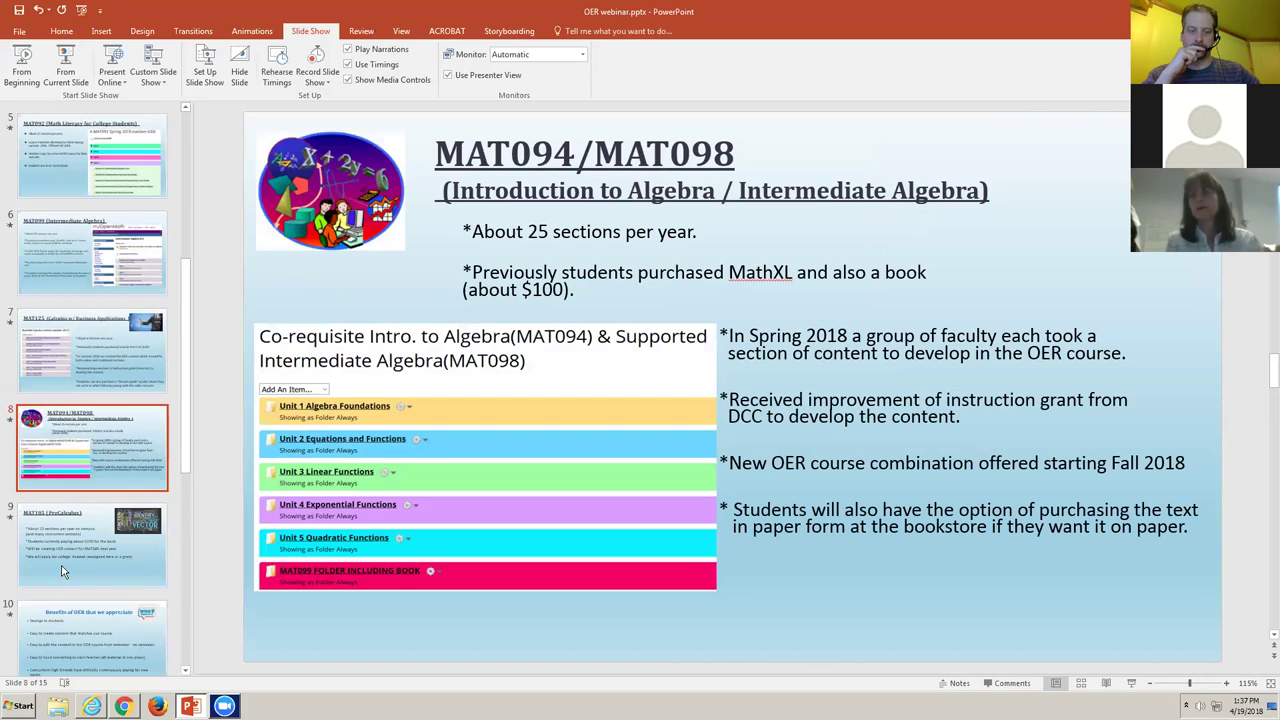
click(123, 706)
click(14, 31)
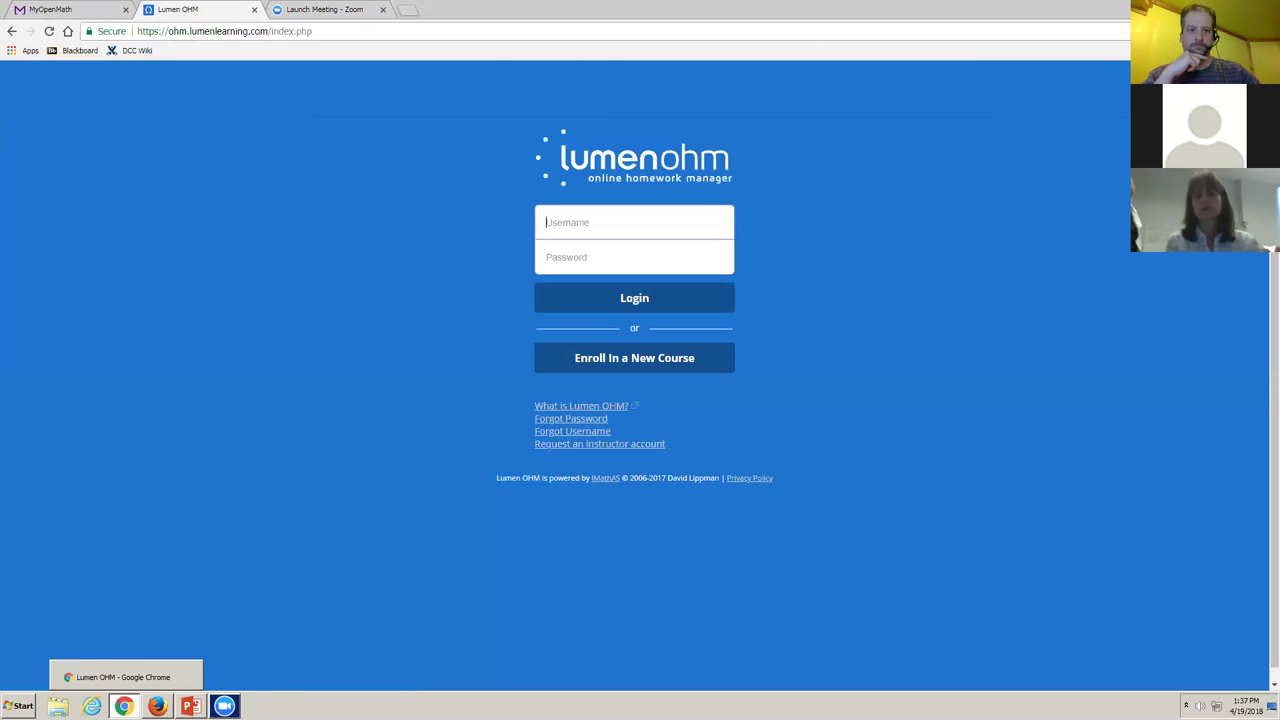
click(190, 706)
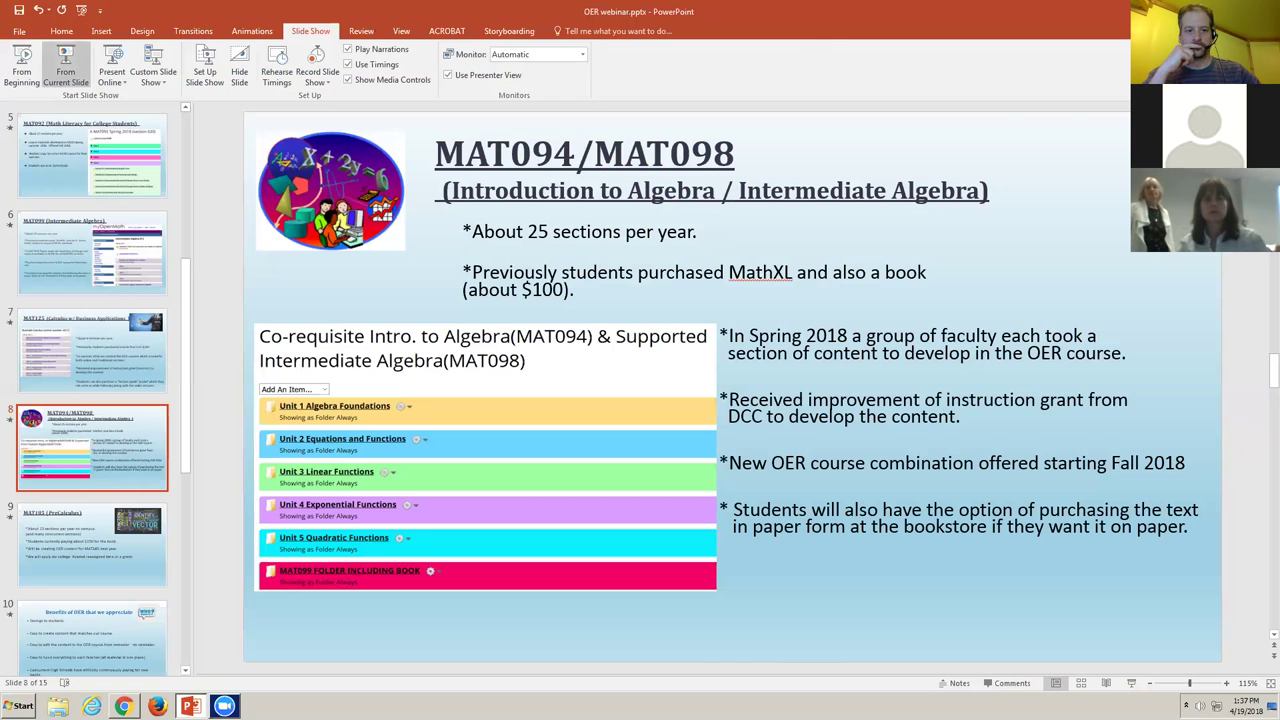
click(81, 70)
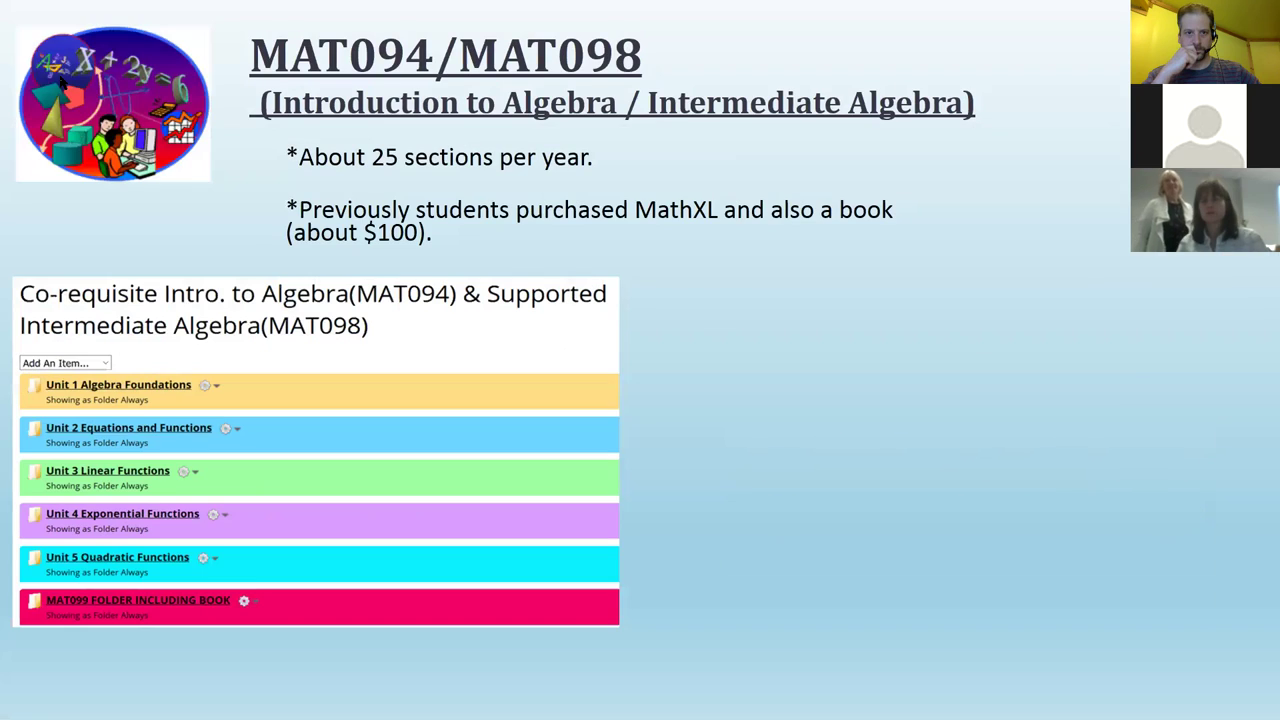
click(60, 70)
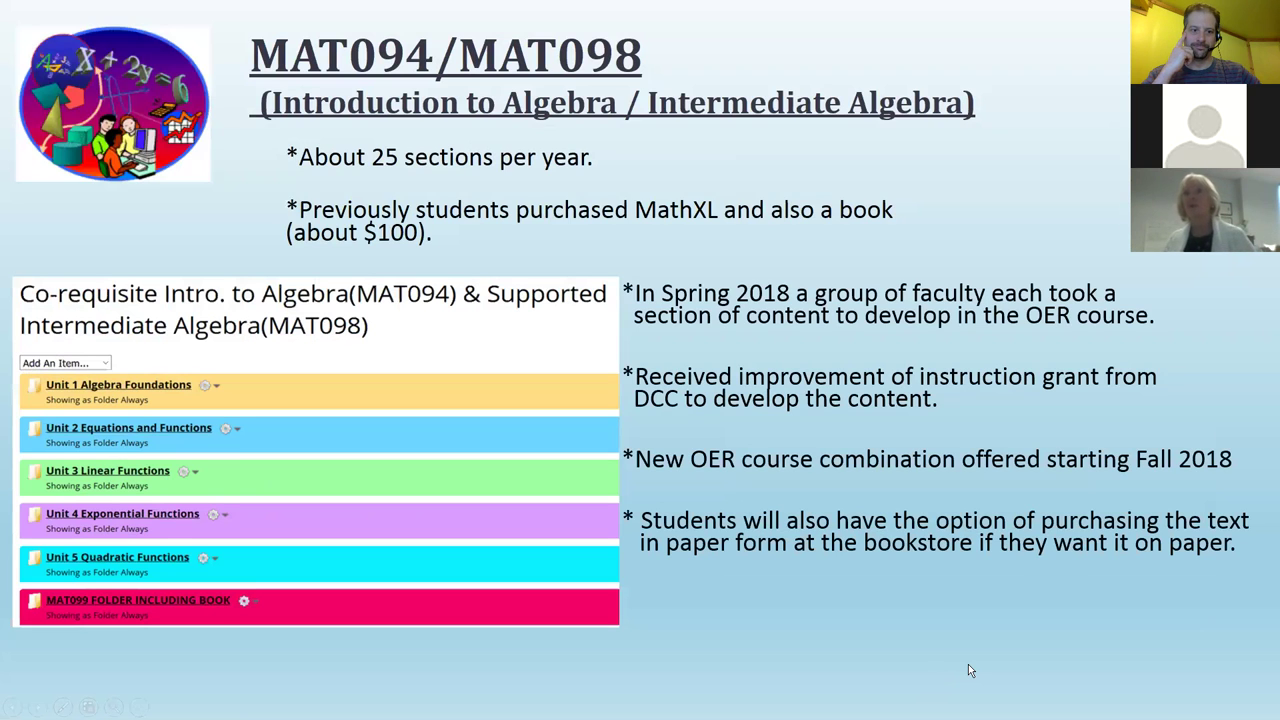
key(Right)
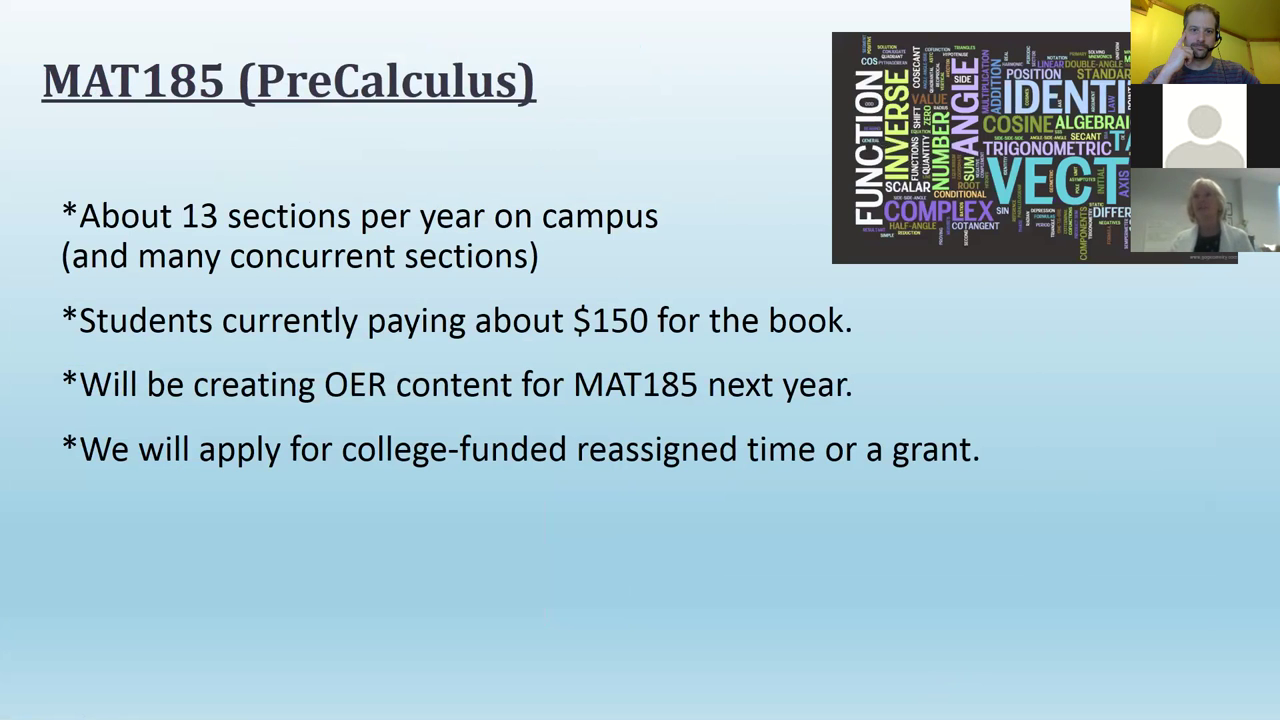
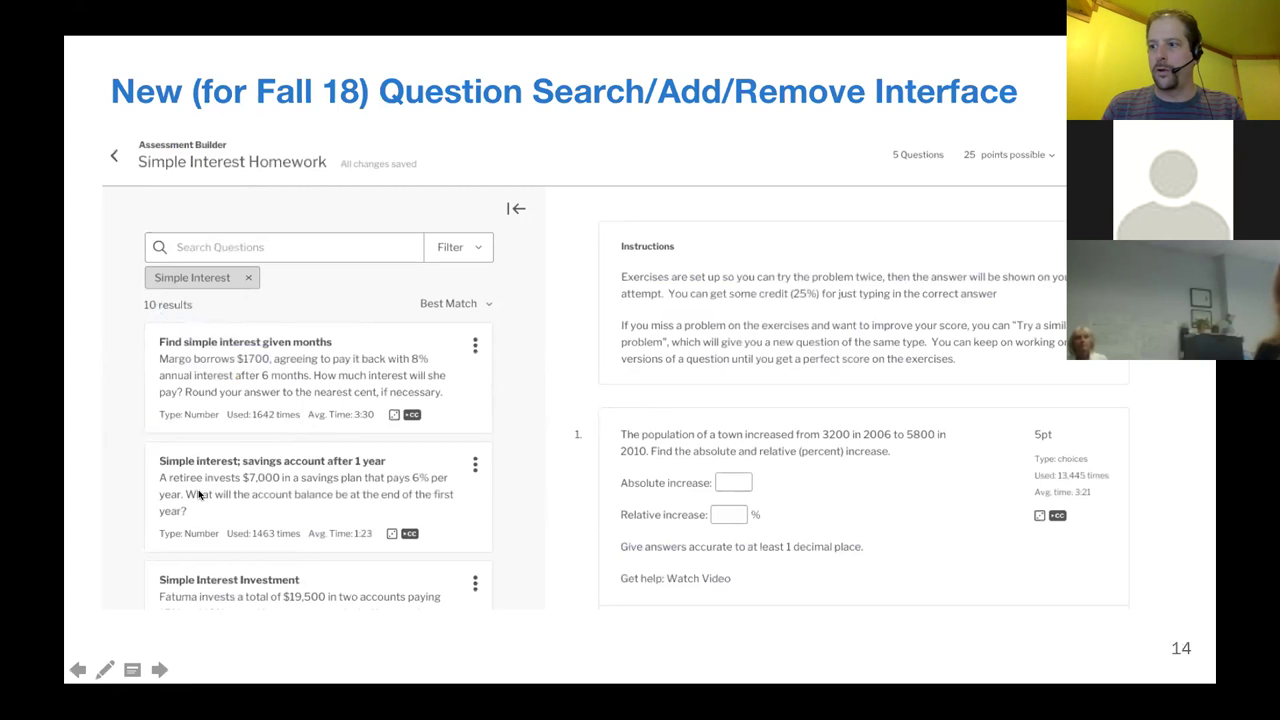
- Exit the PowerPoint slideshow and bring up Chrome with the Lumen OHM login page
key(Escape)
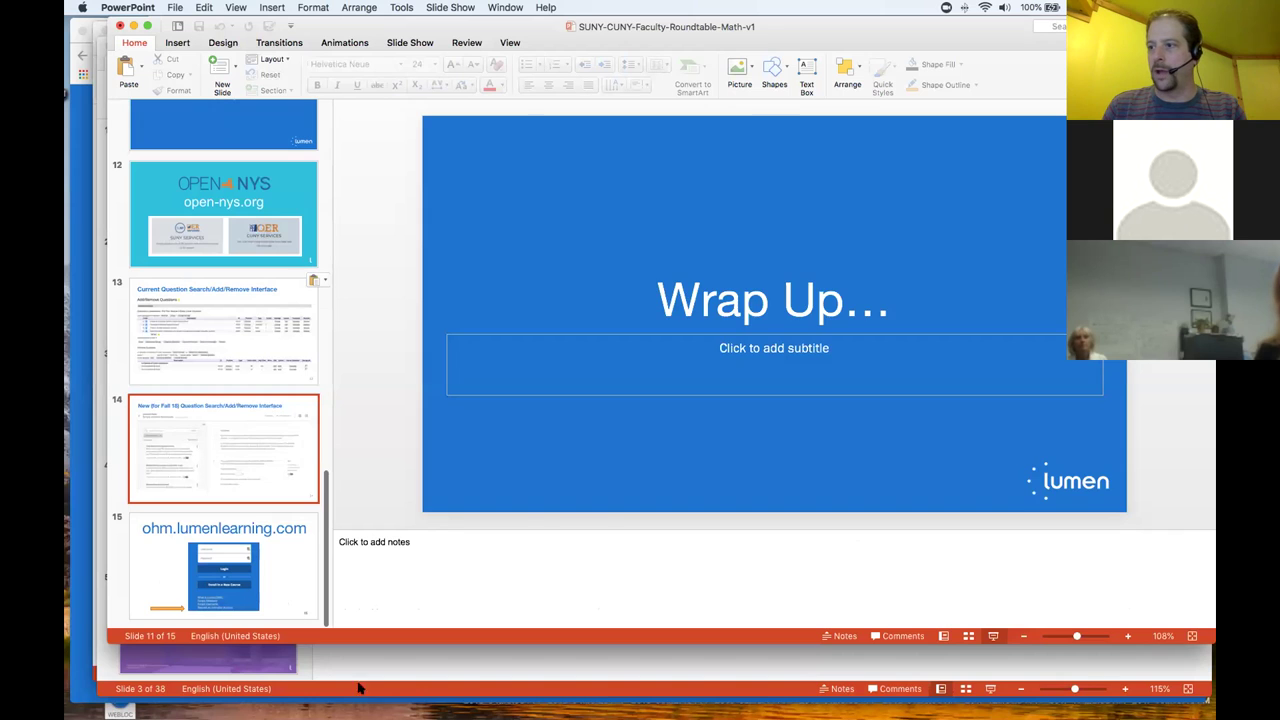
click(80, 597)
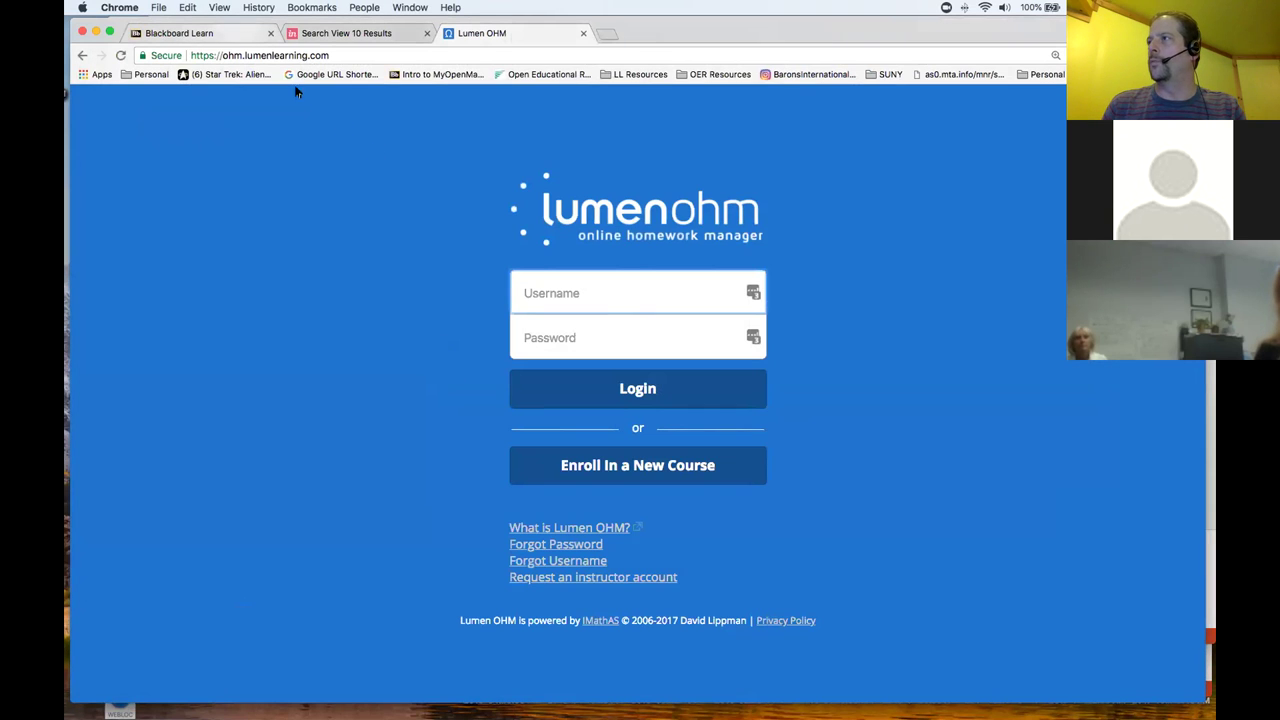
- Sign in to Lumen OHM with the instructor's username and password
click(203, 35)
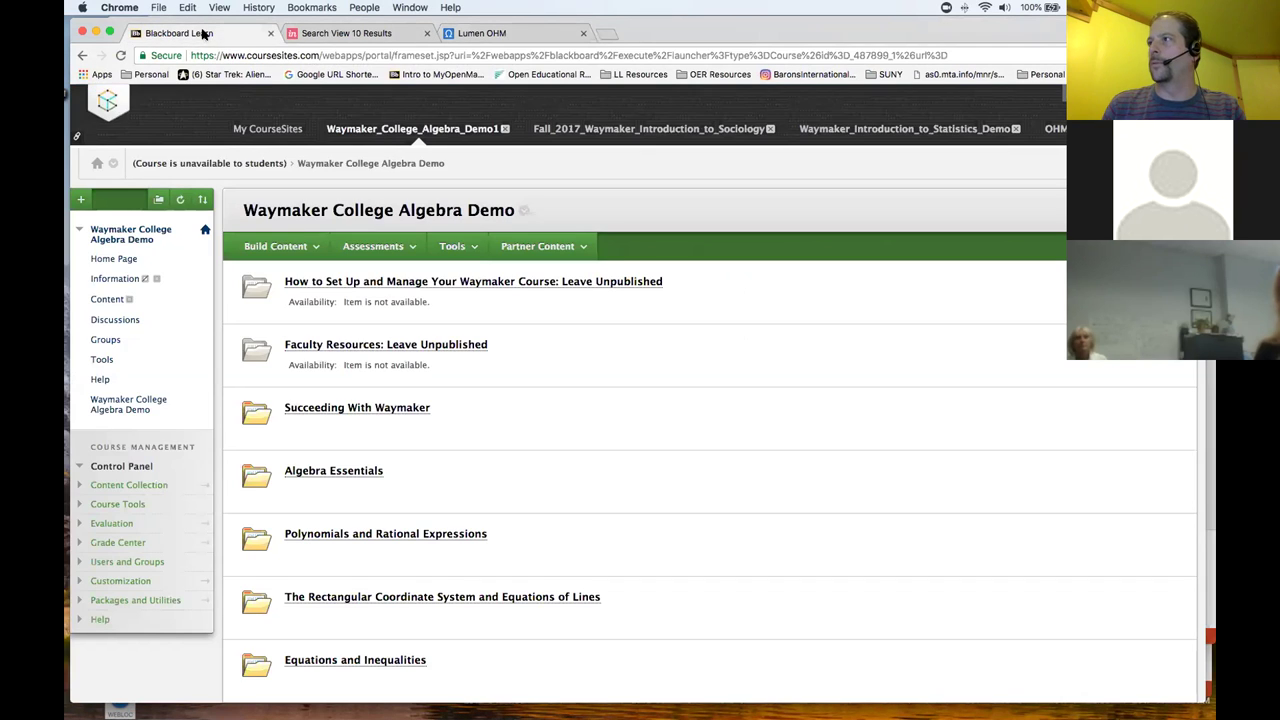
click(457, 250)
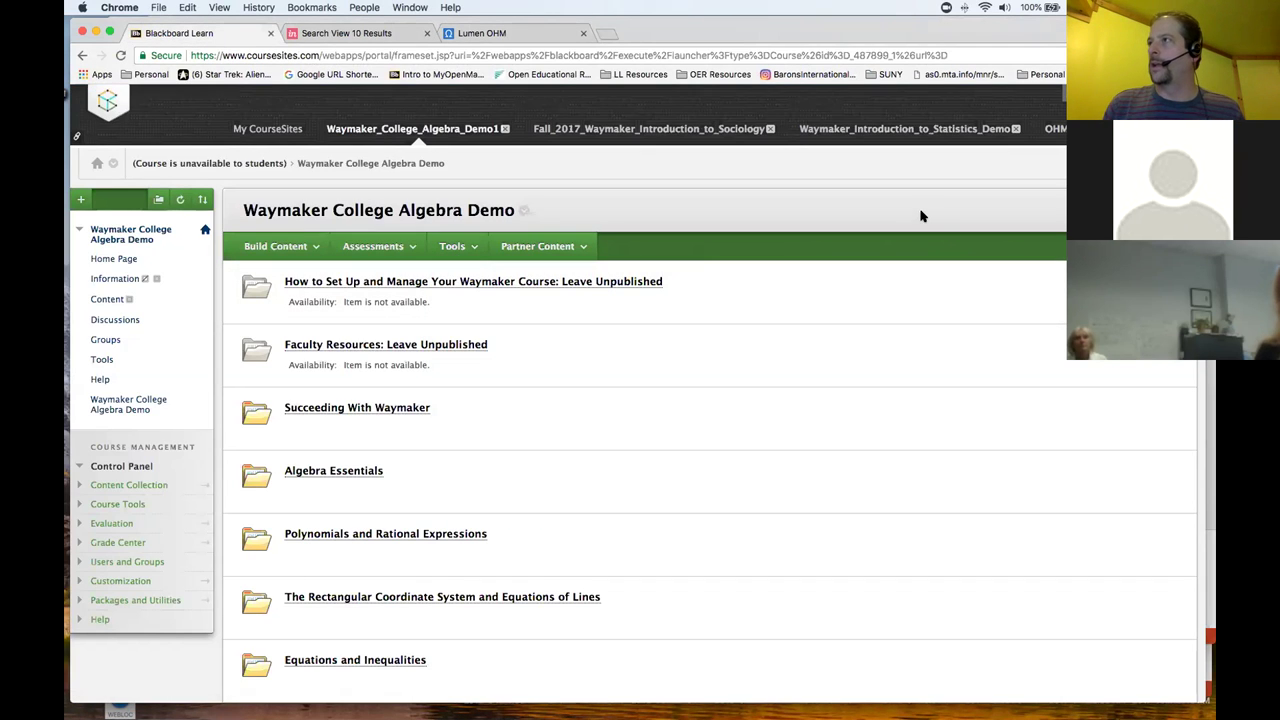
click(500, 33)
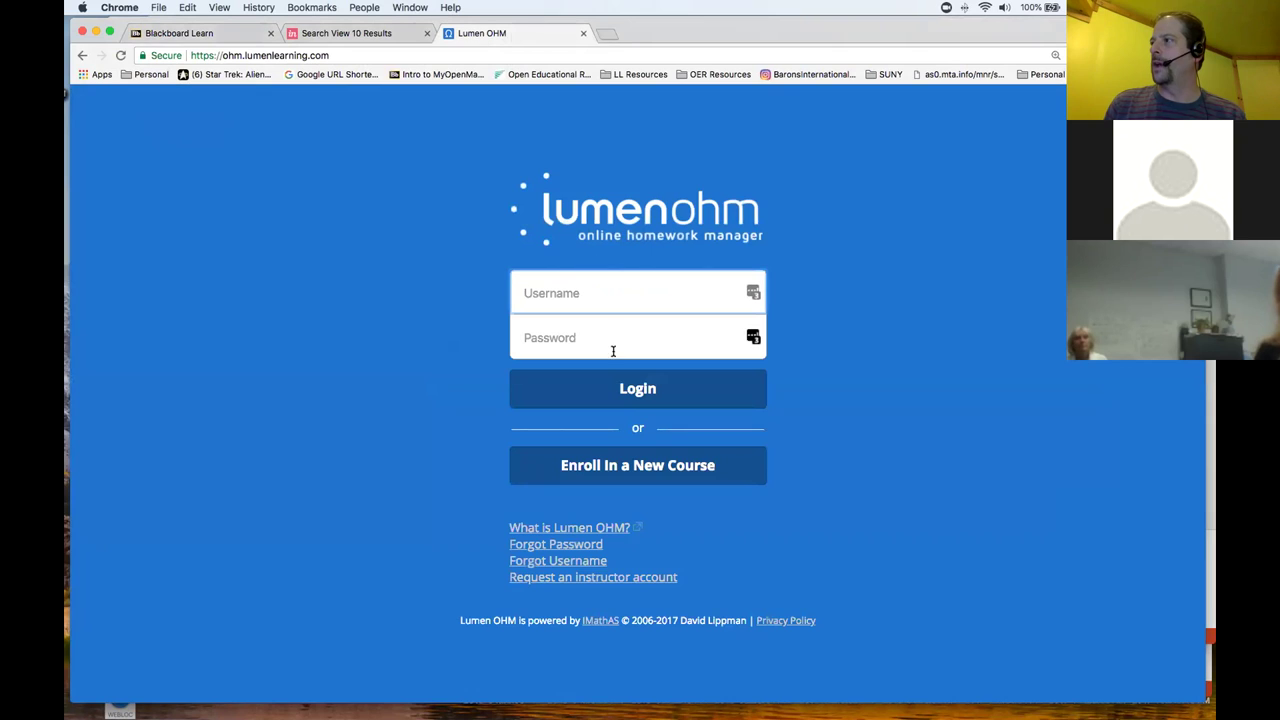
key(Tab)
text(•••••••••••)
key(Return)
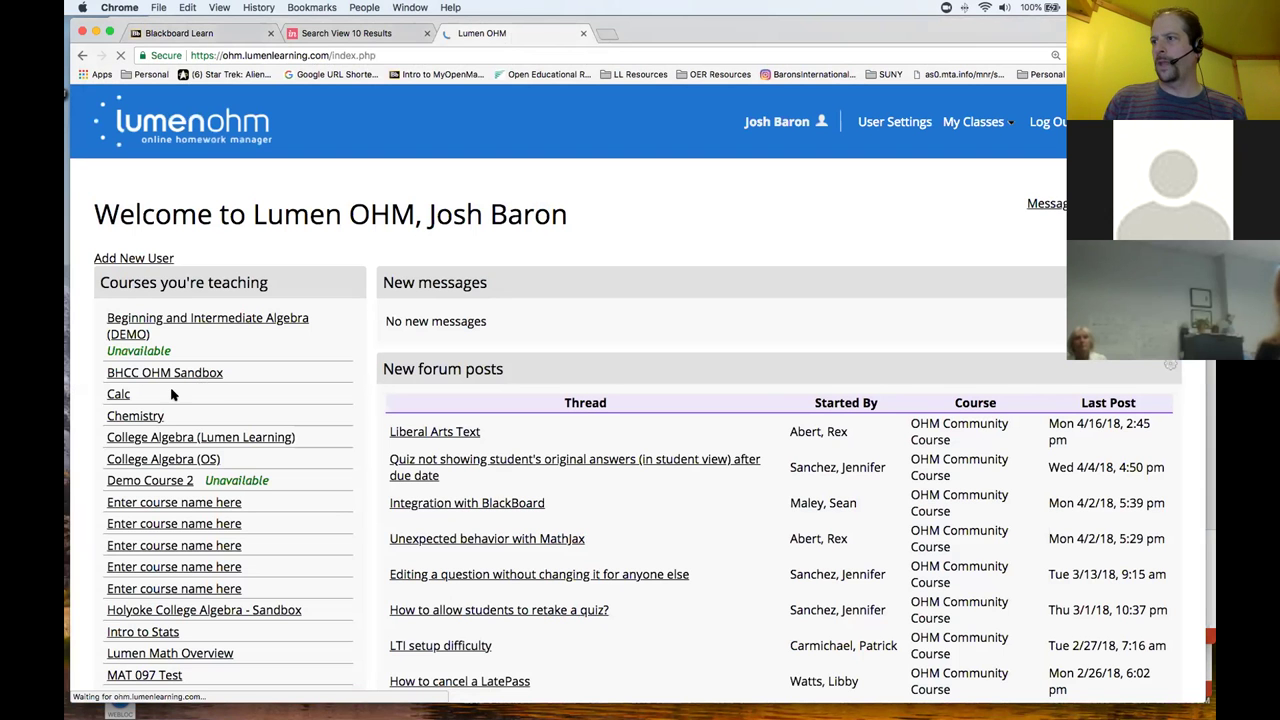
- Open College Algebra (OS), expand Module 1's items, then go back to the Blackboard tab
click(156, 459)
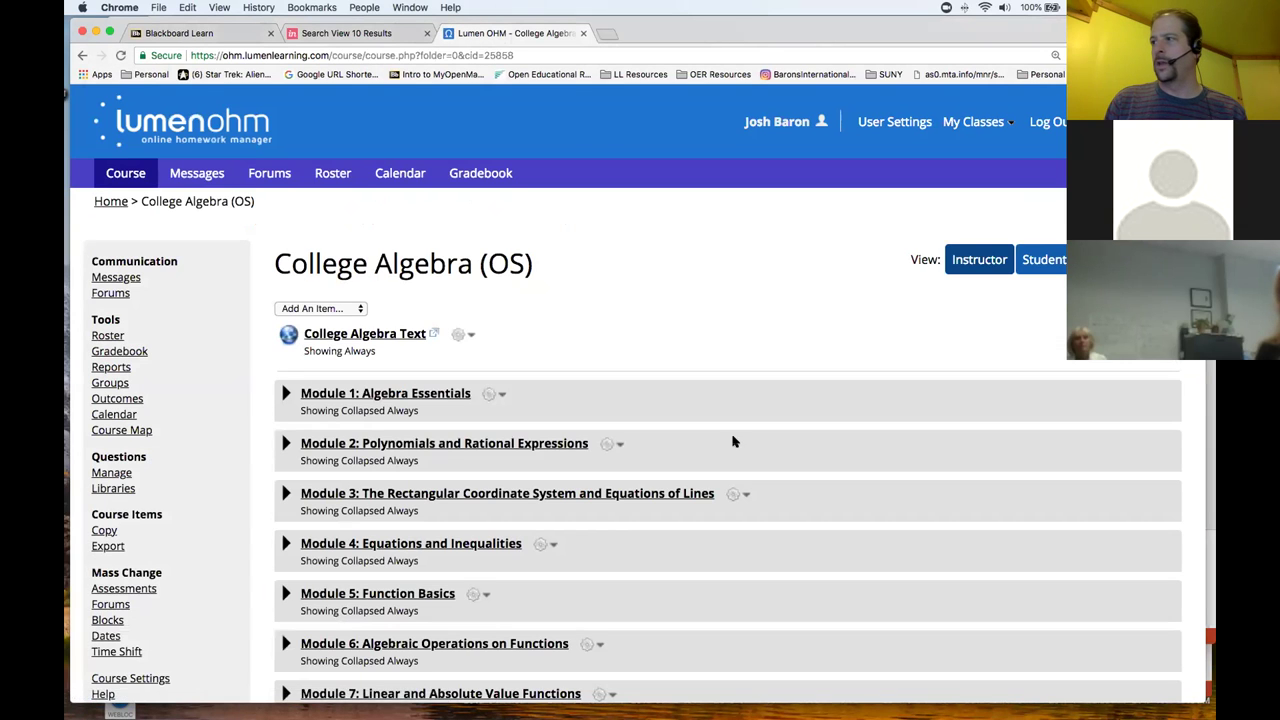
scroll(733, 442, down, 5)
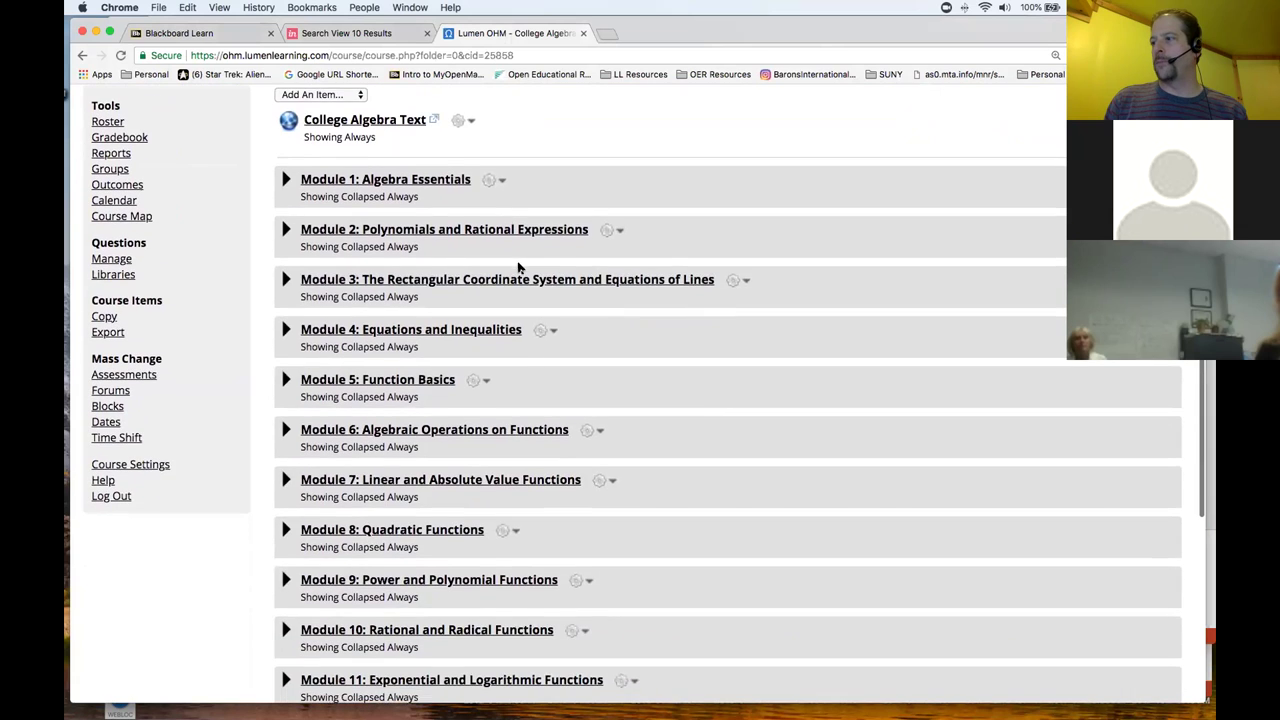
click(285, 179)
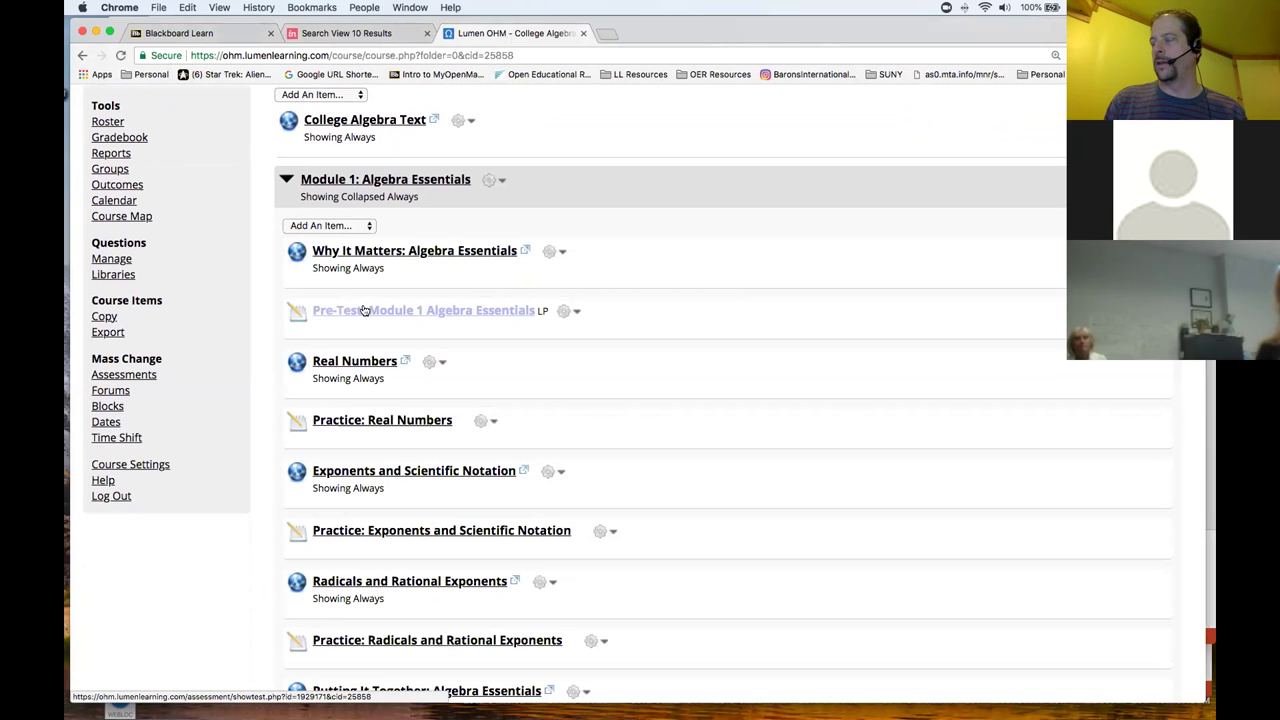
scroll(380, 360, down, 2)
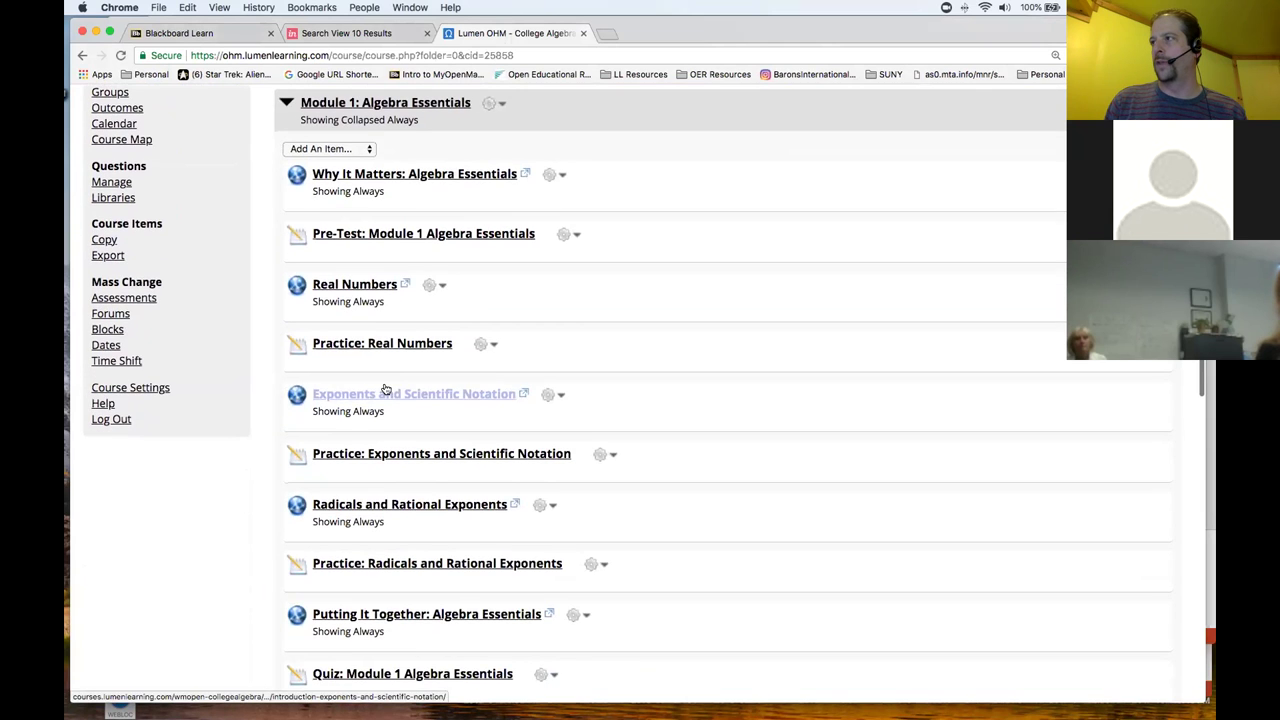
scroll(385, 388, up, 1)
scroll(385, 388, up, 5)
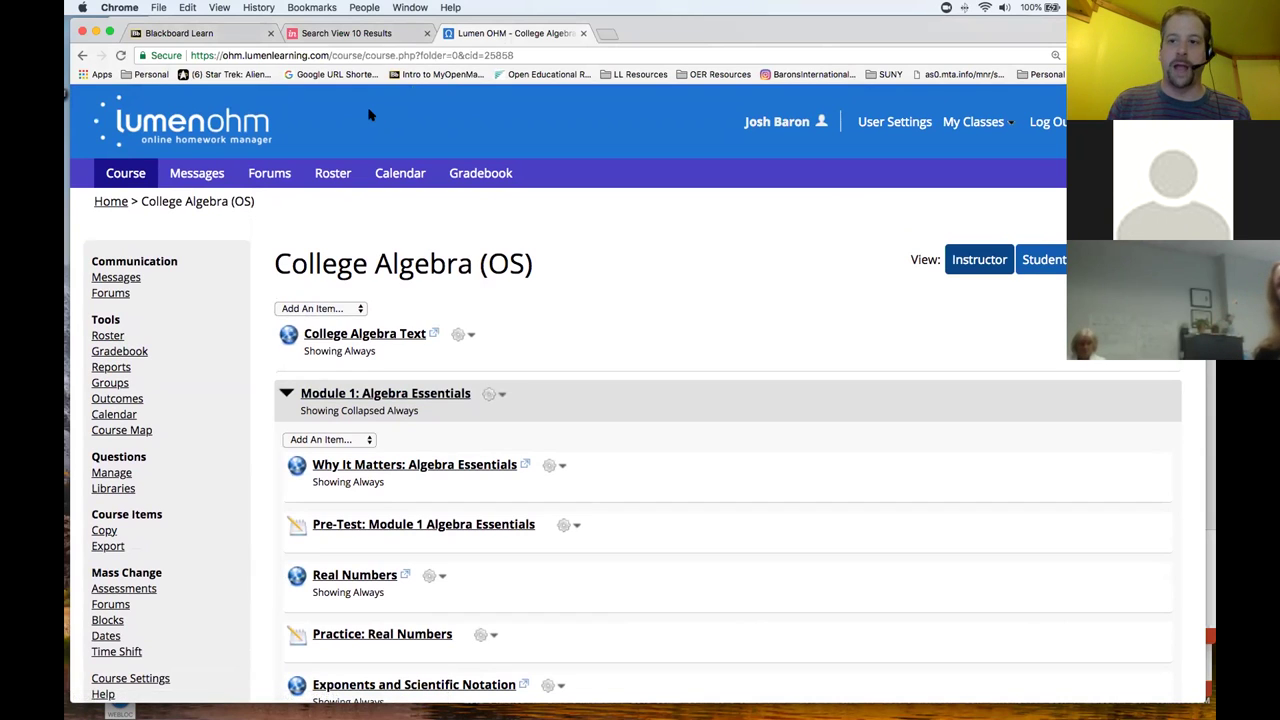
click(212, 34)
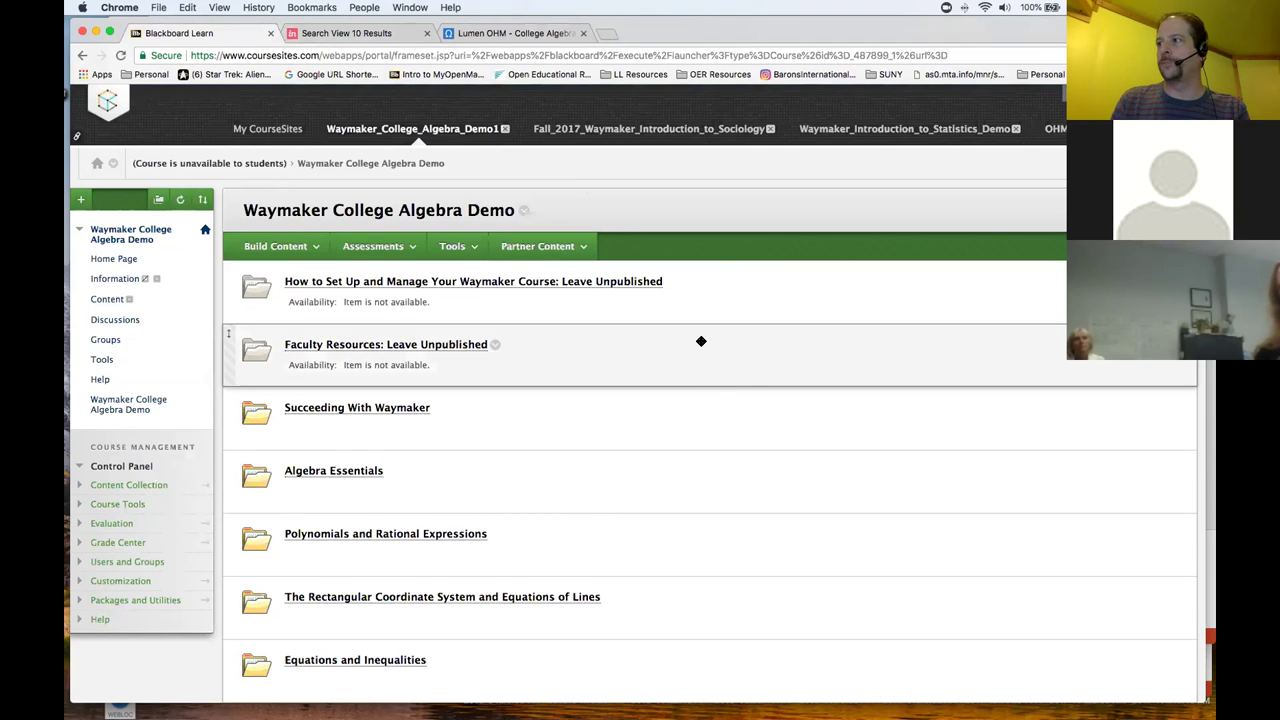
- From My CourseSites, open the OHM College Algebra Demo course in the My Courses list
scroll(700, 343, down, 2)
scroll(700, 346, up, 2)
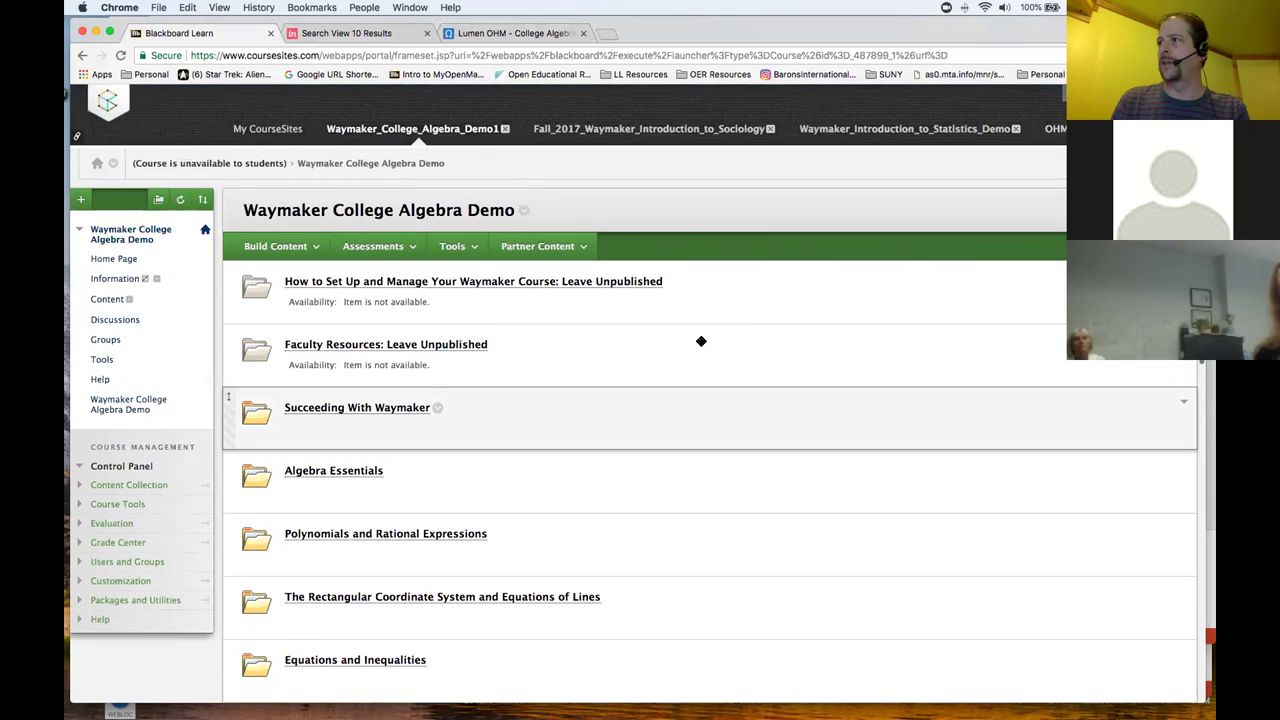
click(267, 129)
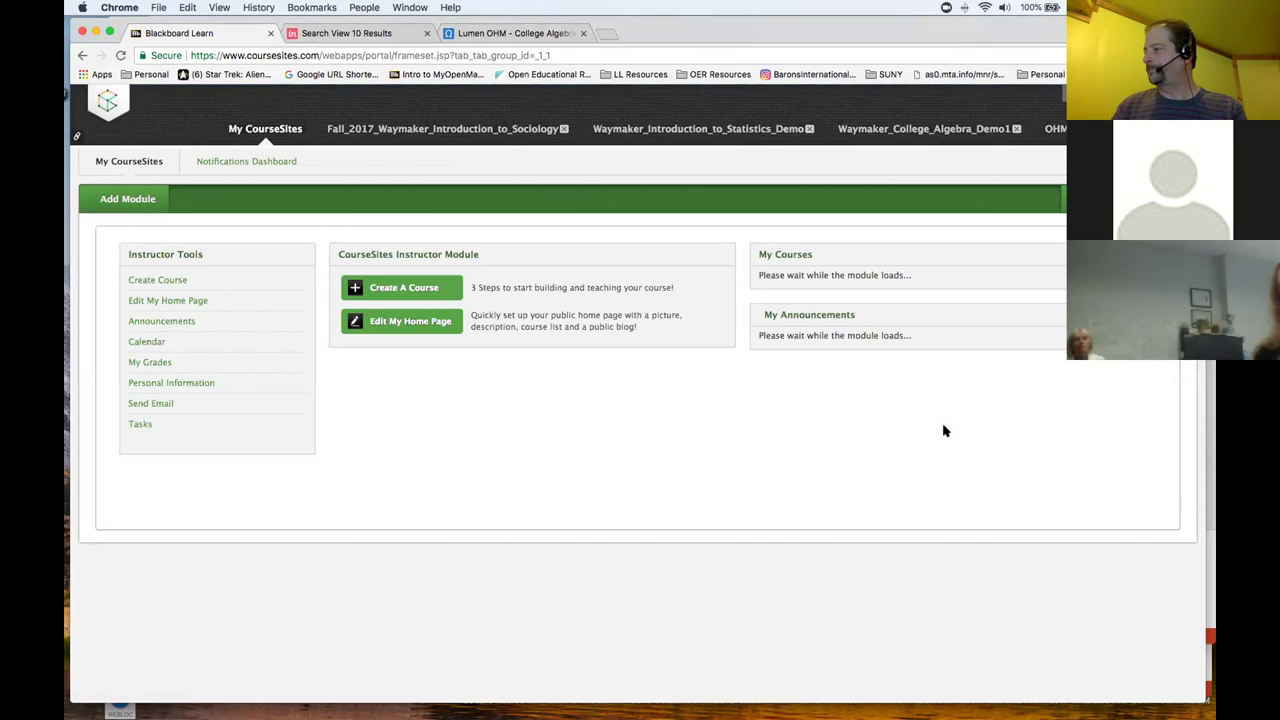
scroll(943, 427, down, 10)
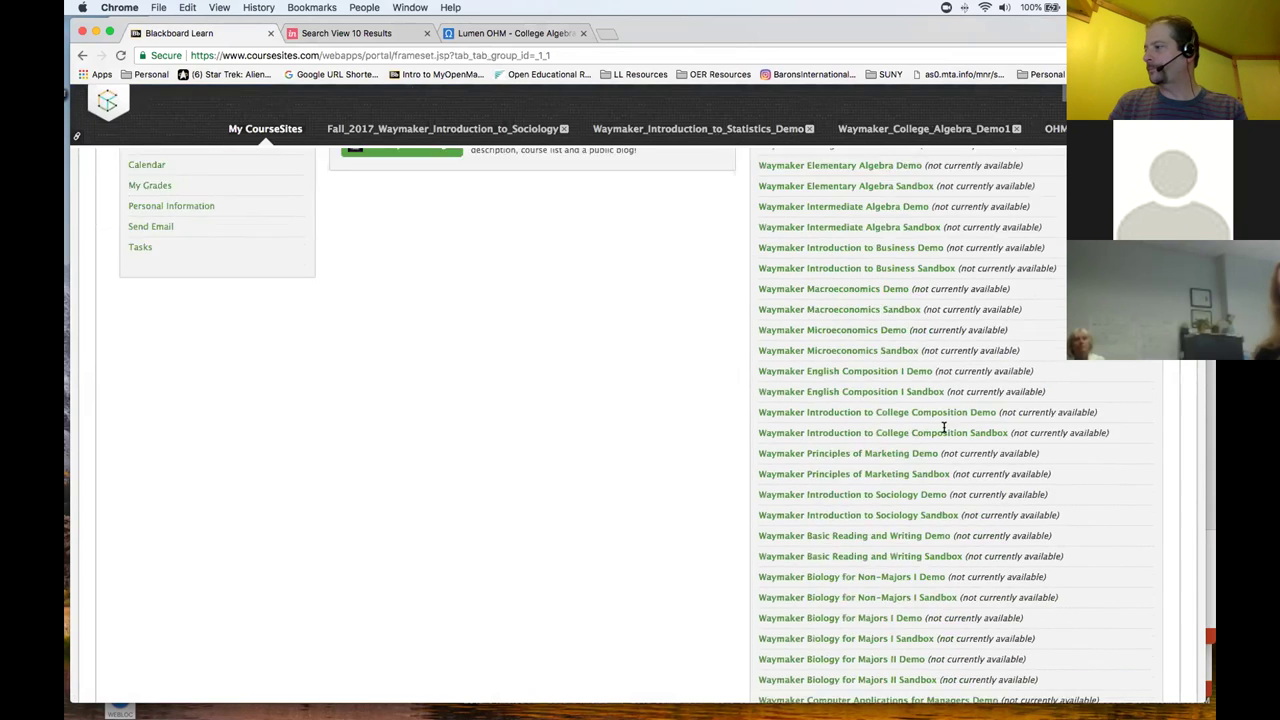
scroll(943, 428, down, 6)
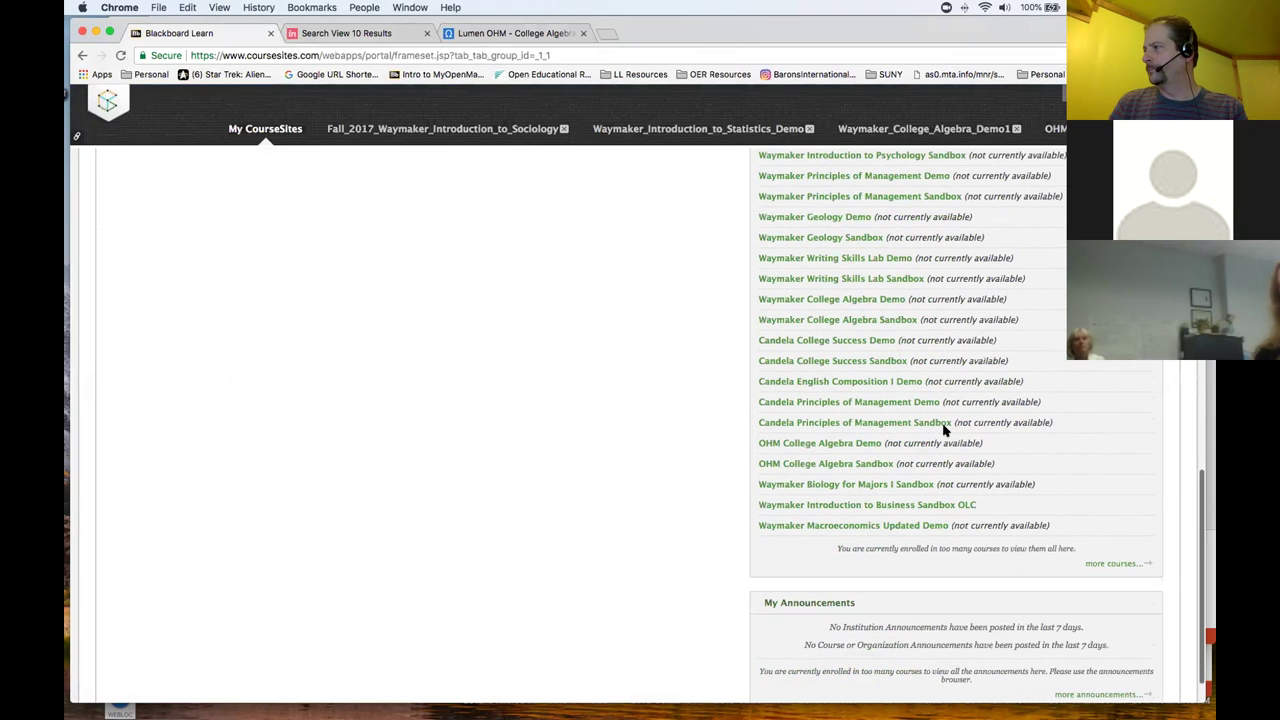
click(842, 447)
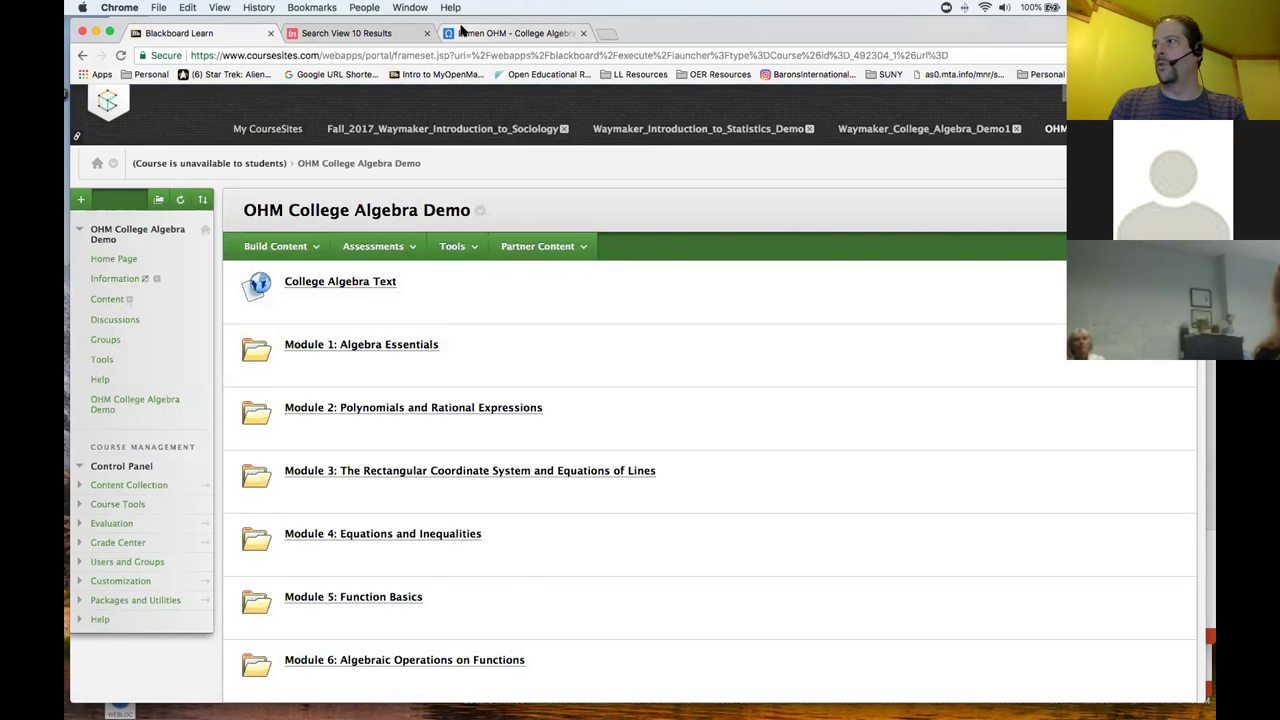
- Check the OHM course, then open Module 1: Algebra Essentials' 1.1 Practice: Real Numbers assessment in Blackboard
key(super+3)
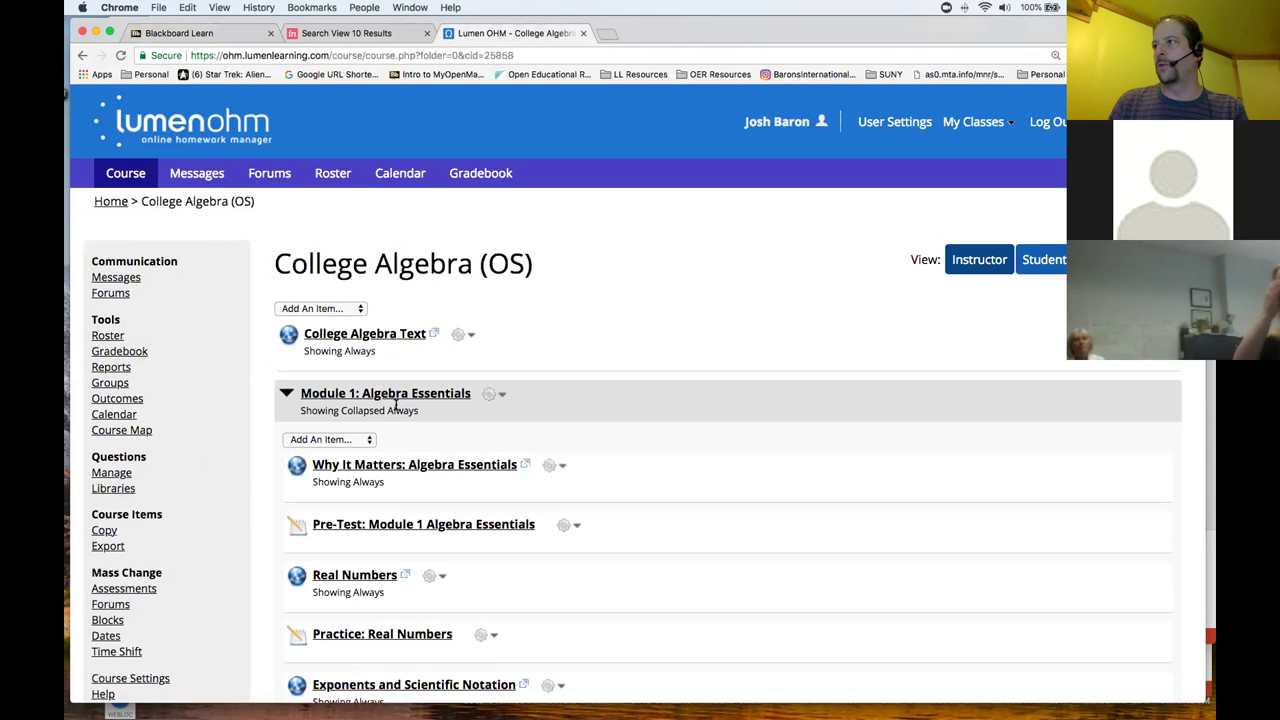
click(180, 33)
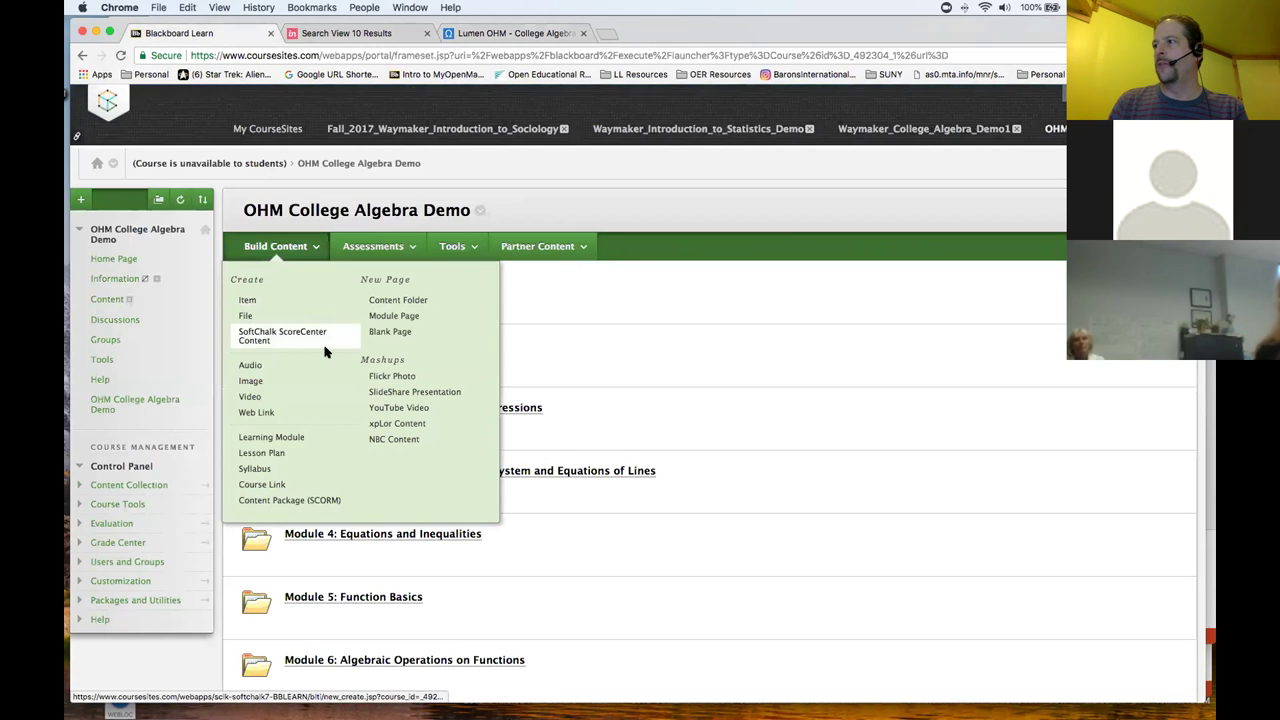
click(418, 344)
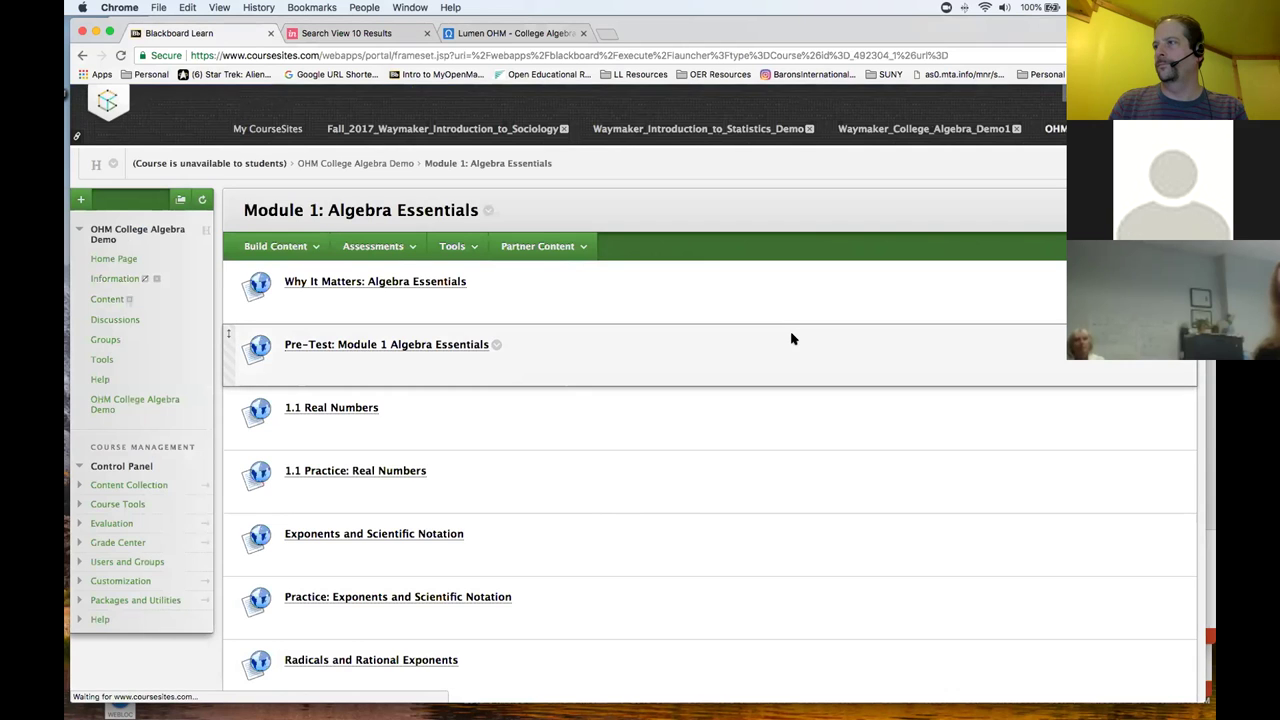
scroll(791, 337, down, 3)
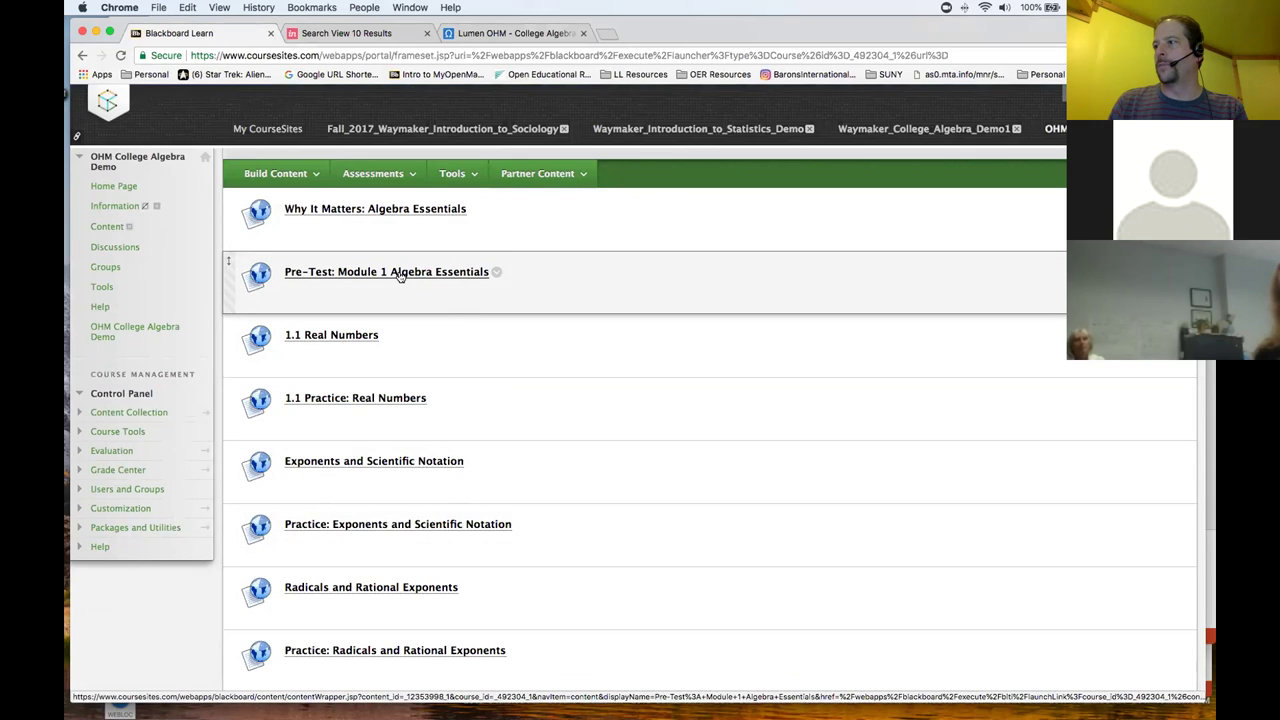
click(366, 398)
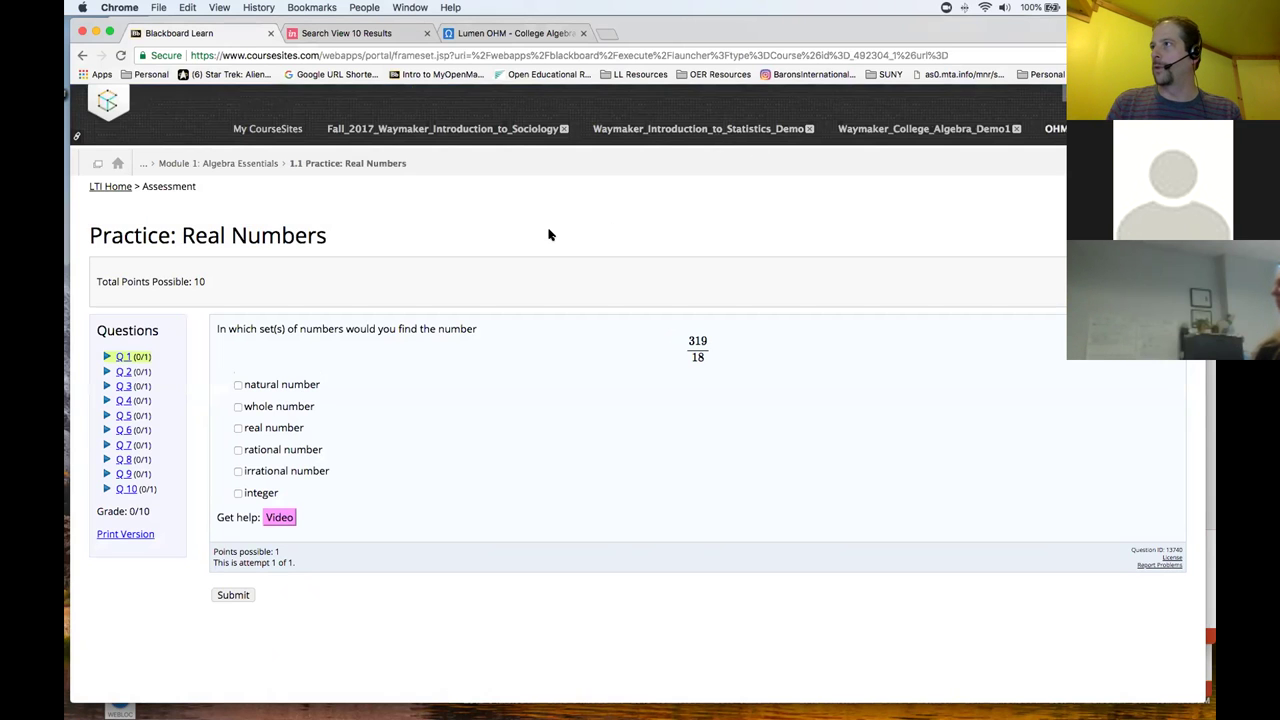
- Switch to the Lumen OHM tab and open User Settings to show the User Profile
click(465, 38)
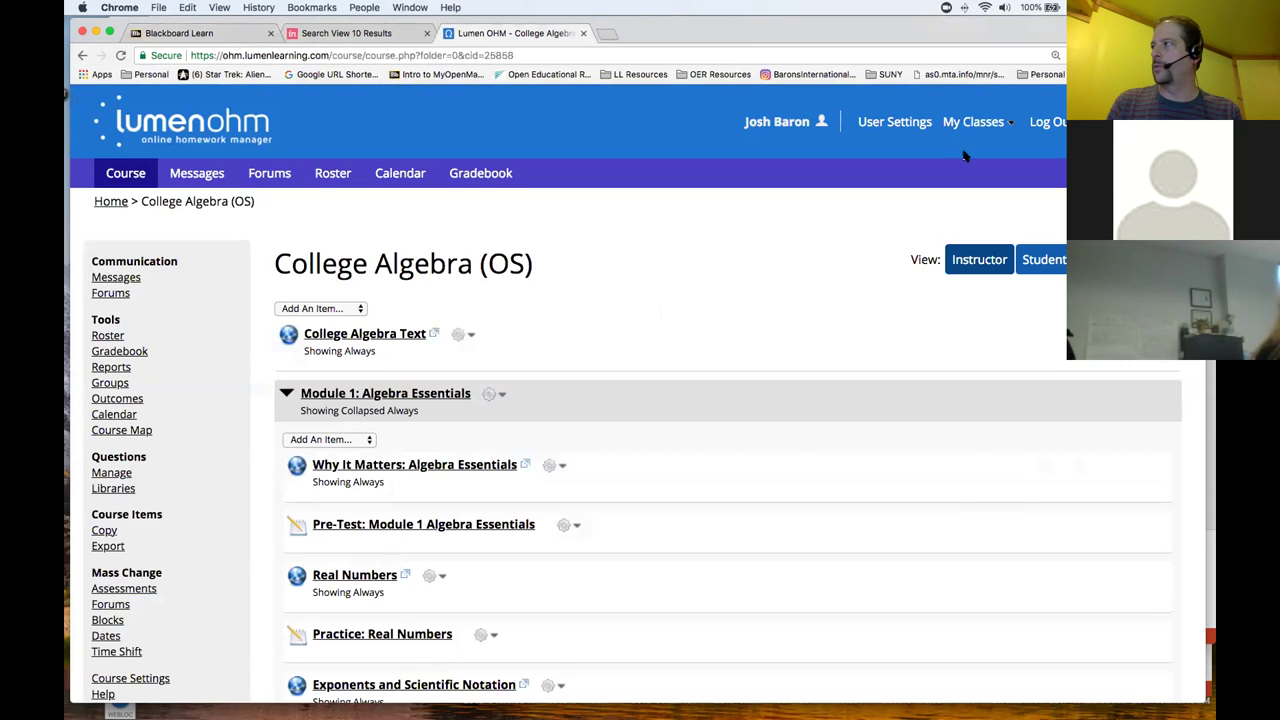
click(910, 121)
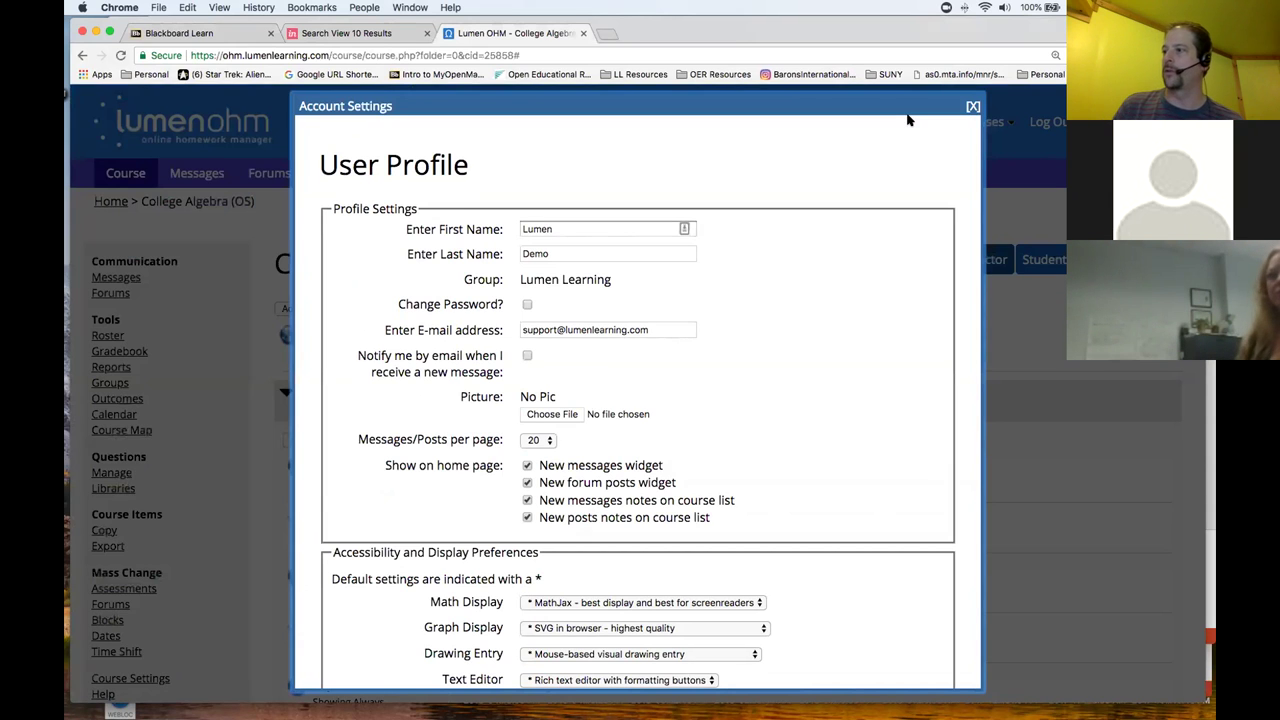
- Review the profile, display and instructor preferences, then close Account Settings
scroll(859, 309, down, 5)
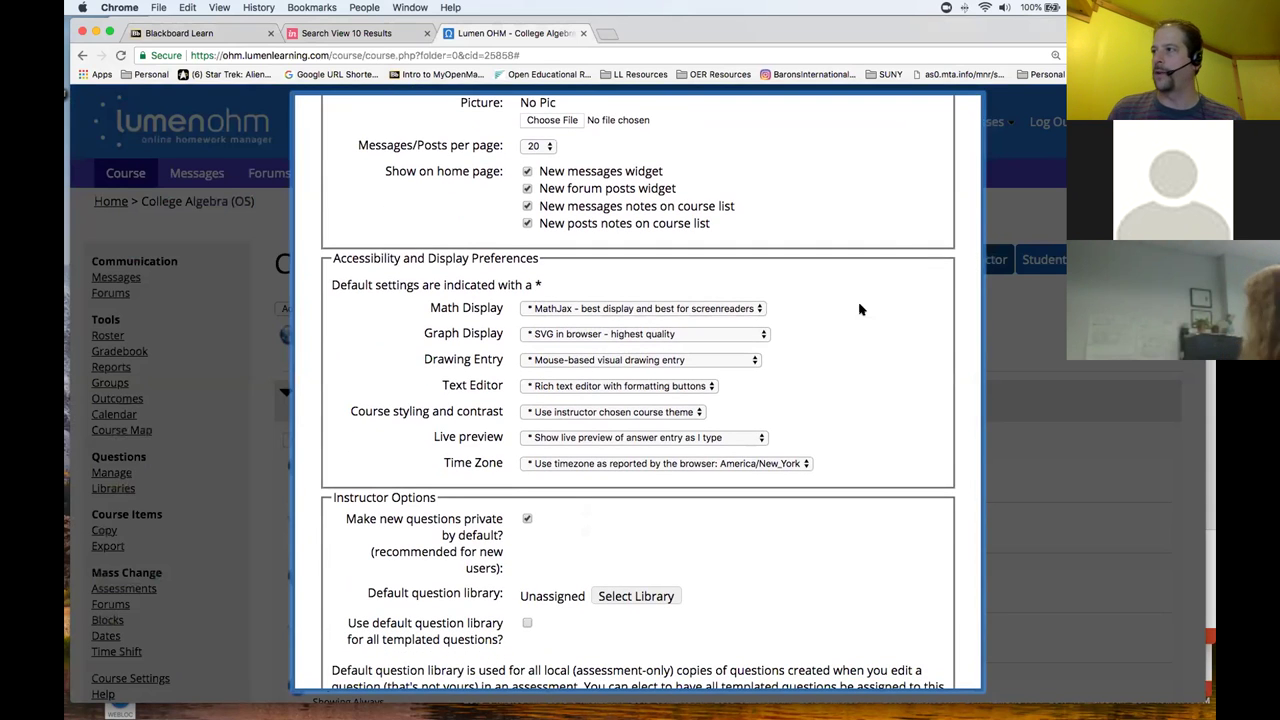
scroll(859, 309, up, 5)
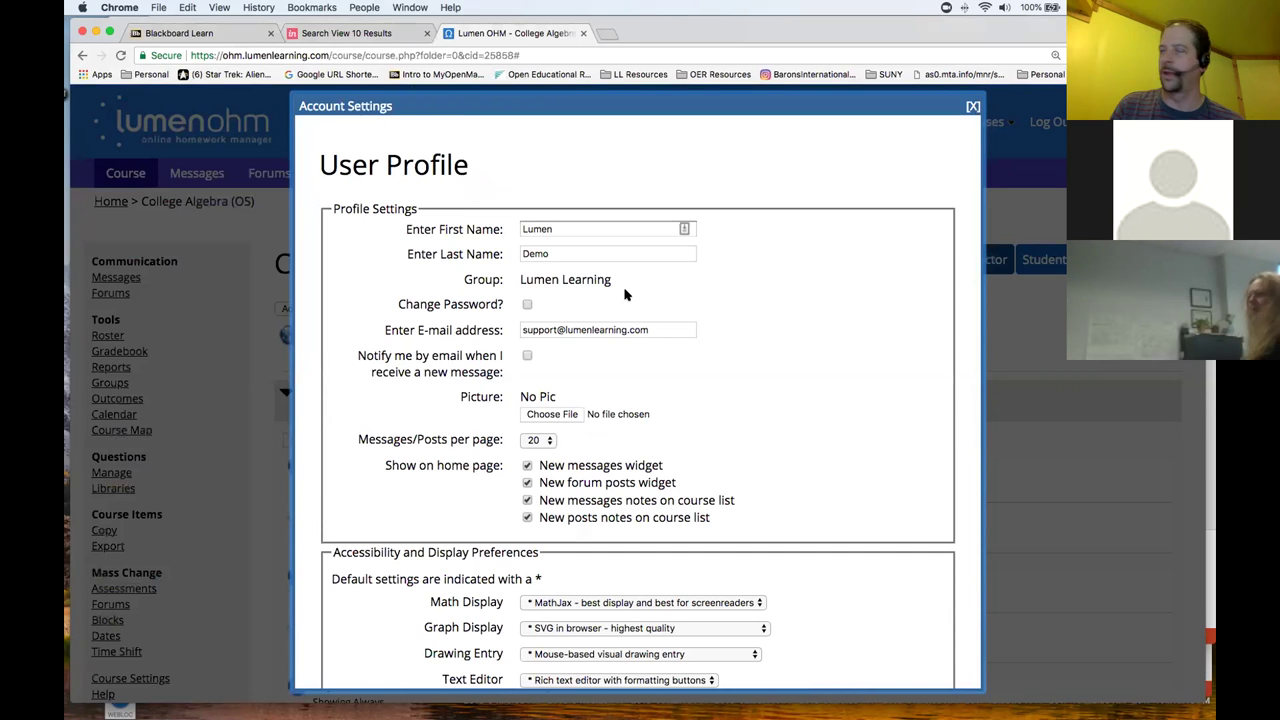
scroll(625, 294, down, 5)
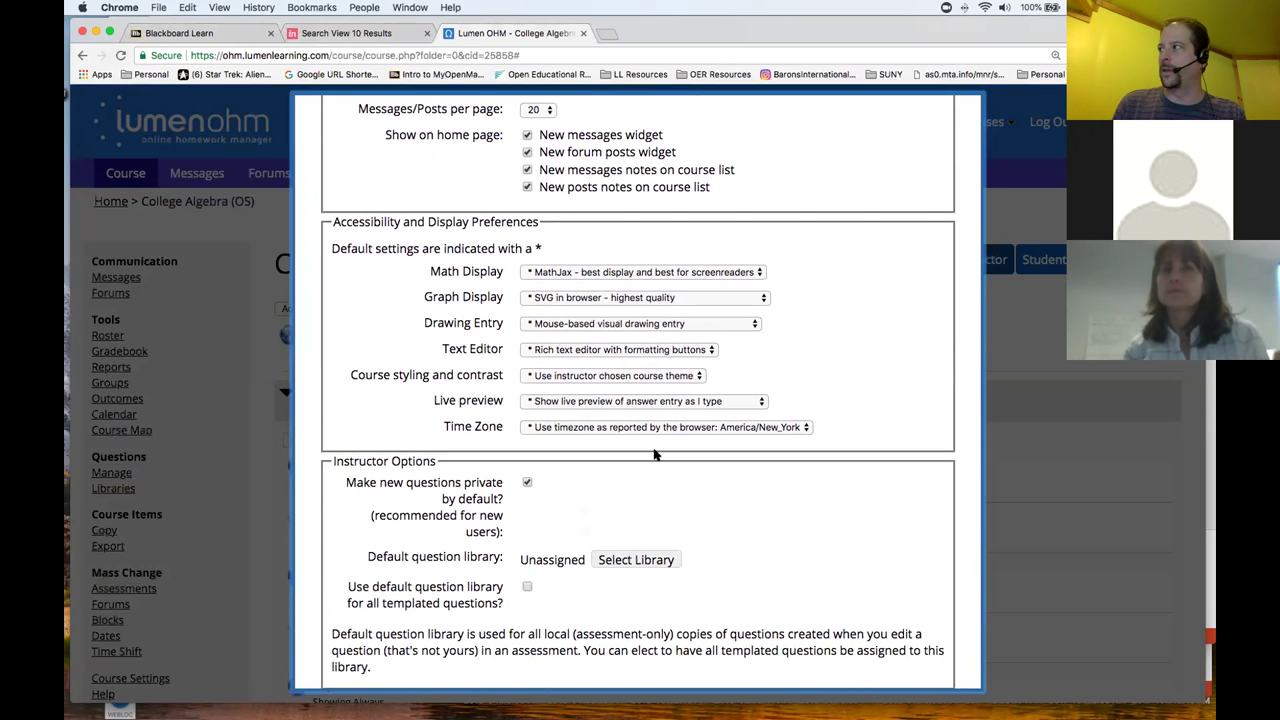
scroll(839, 398, up, 5)
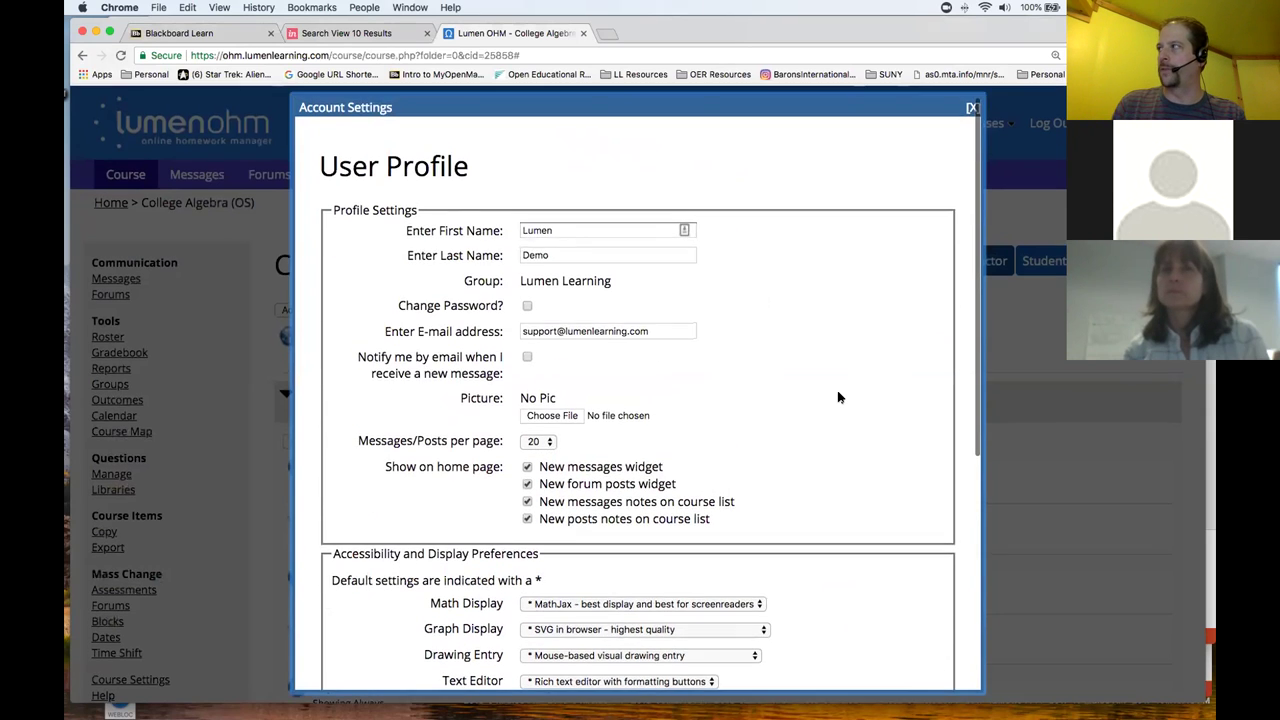
click(973, 107)
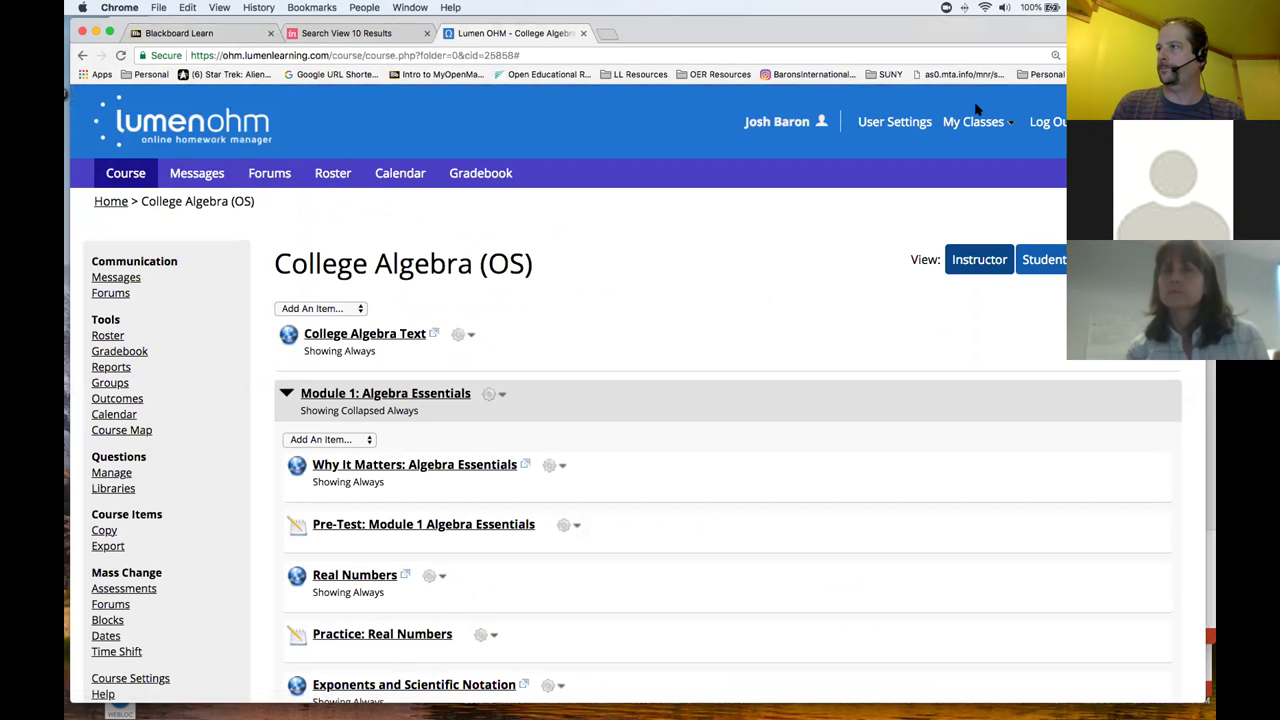